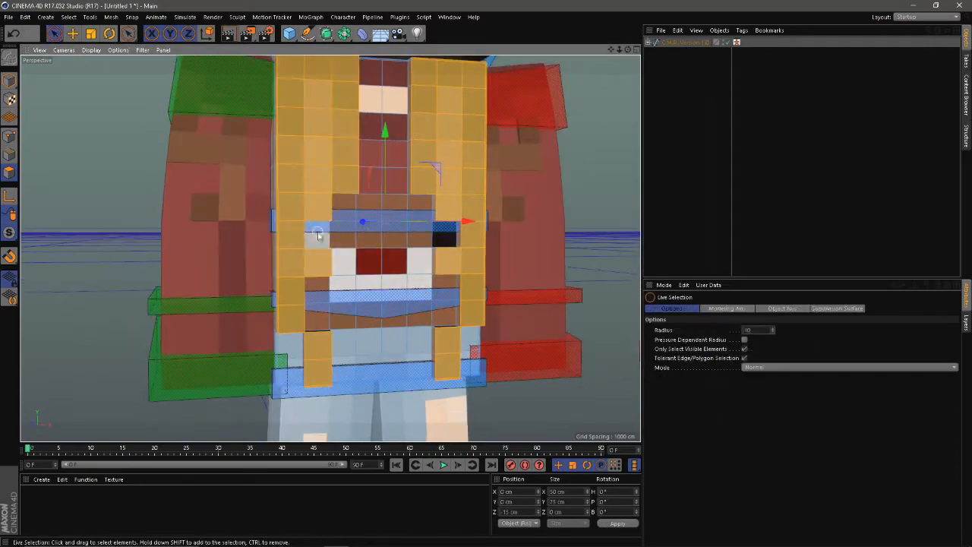
key(space)
Step: Loop-select the polygons around the bottom edge of the character's torso and adjust the selection with Live Selection
key(e)
drag(423, 155, 465, 319)
key(u)
key(l)
click(307, 382)
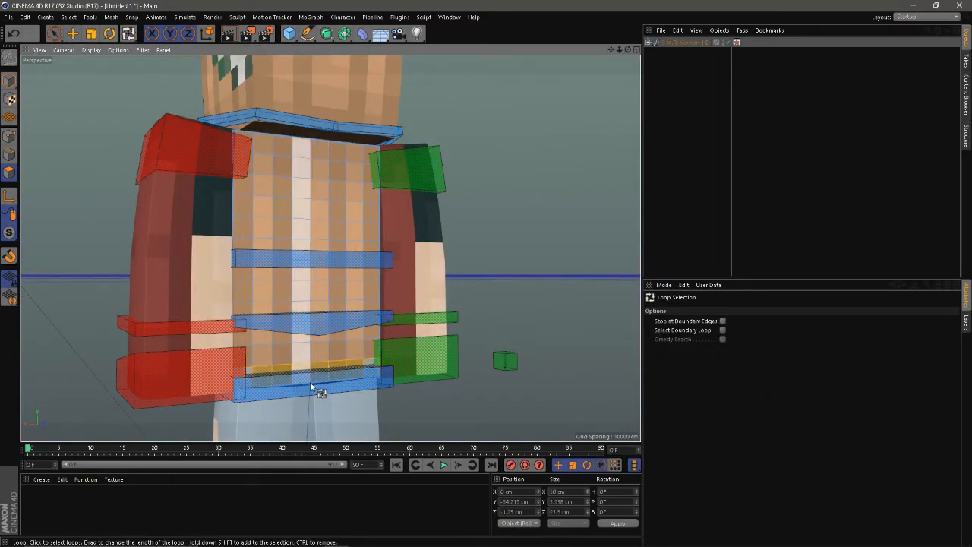
key(9)
drag(311, 383, 281, 382)
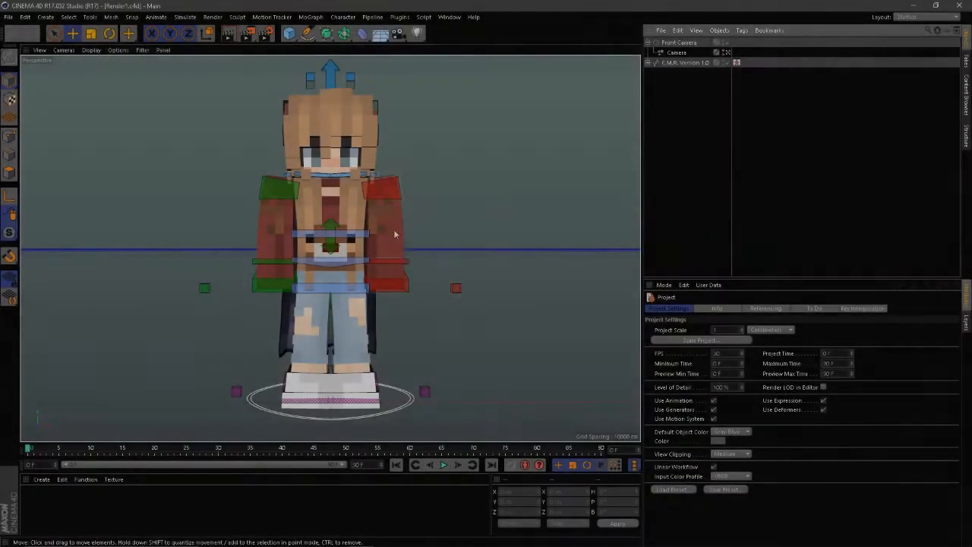
Step: Turn off the cape on the C.M.R. Version 1.0 rig in the Render1 scene
drag(393, 229, 446, 287)
click(679, 62)
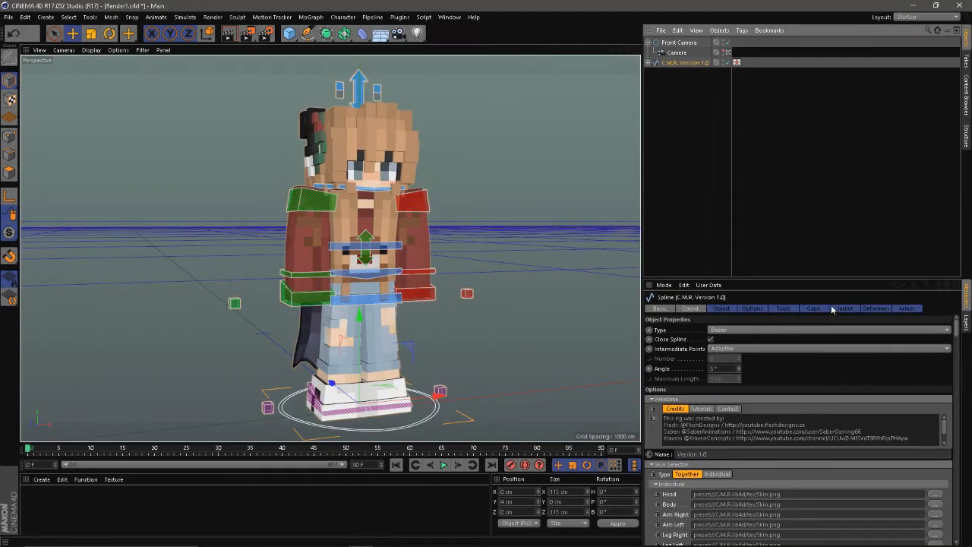
click(821, 310)
click(557, 298)
Step: Pitch the pelvis controller about 7.8° and rotate the back controller about 14°, 11° and 11° to lean the upper body
drag(558, 298, 431, 292)
click(418, 313)
key(r)
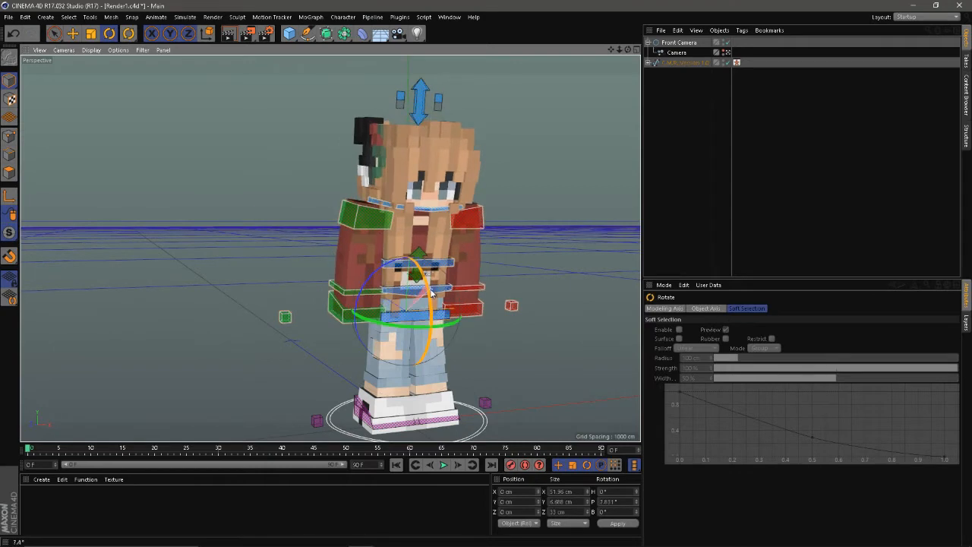
click(387, 228)
mouse_move(387, 229)
mouse_down()
mouse_move(414, 228)
mouse_move(404, 239)
mouse_up()
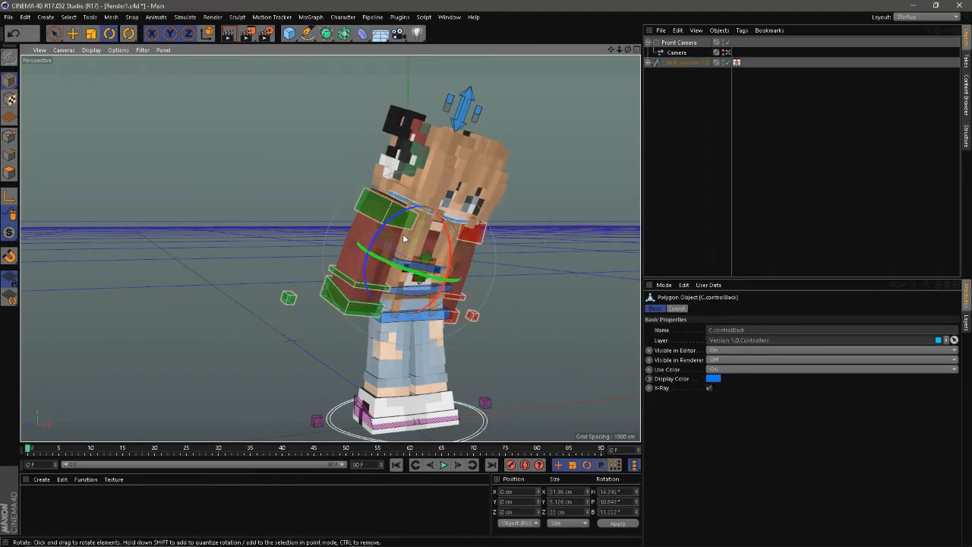
Step: Rotate the neck controller to a heading of about -15.6° to turn the head
click(454, 216)
click(448, 218)
drag(449, 219, 439, 221)
drag(472, 275, 444, 274)
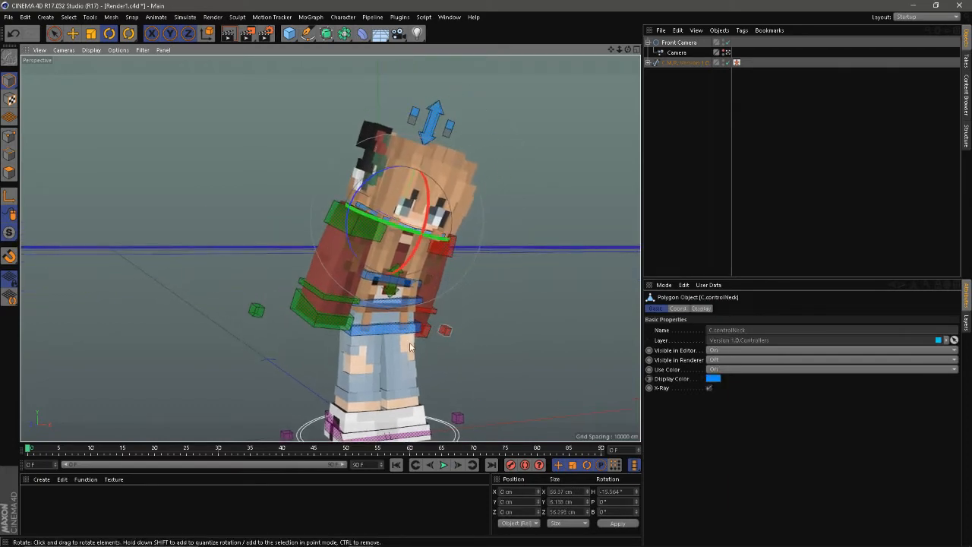
Step: Move the pelvis controller to about X 3, Y -4.2, Z -12.5 cm to lower and shift the body
click(386, 331)
key(e)
drag(386, 331, 437, 283)
drag(457, 362, 443, 348)
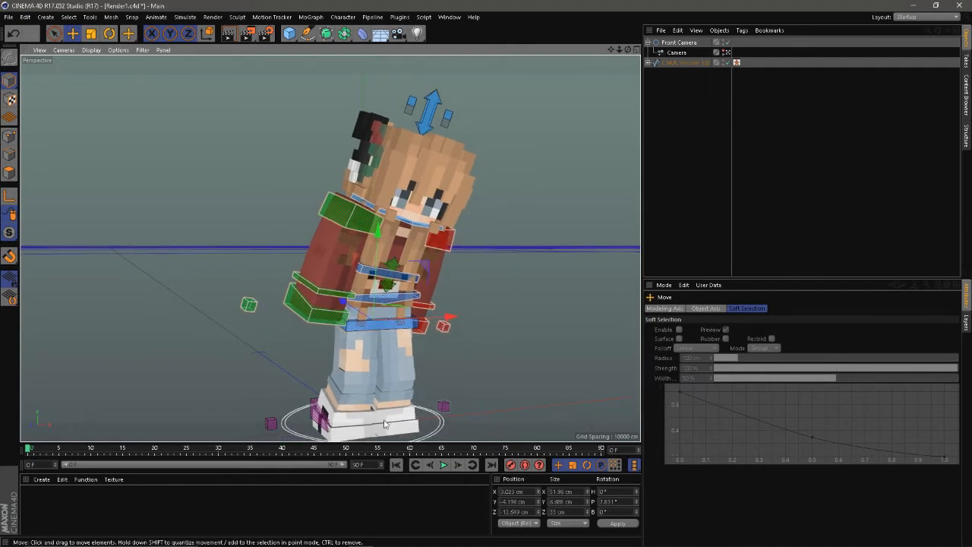
Step: Move the left leg controller outward to widen the stance and pose the right leg controller
click(443, 406)
drag(406, 414, 422, 436)
key(r)
click(314, 423)
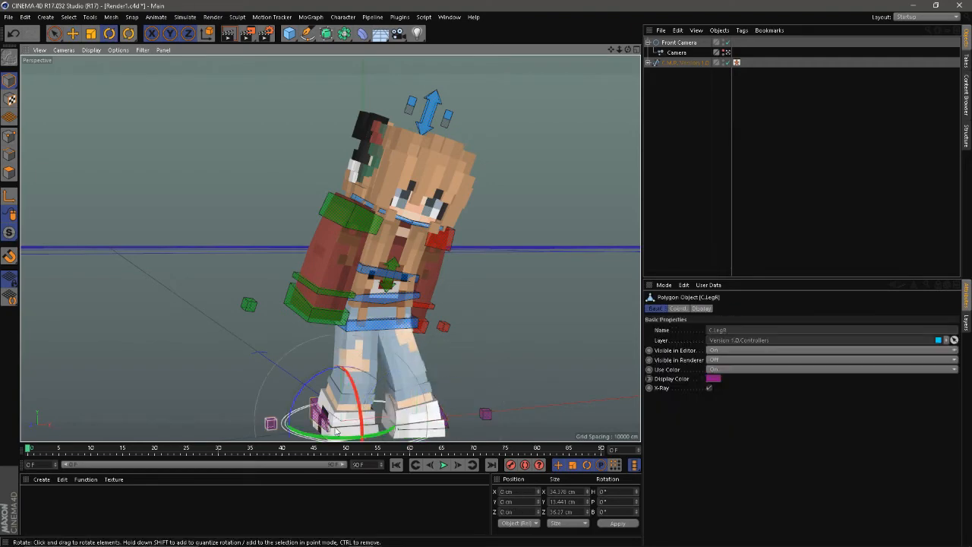
drag(340, 438, 377, 423)
key(e)
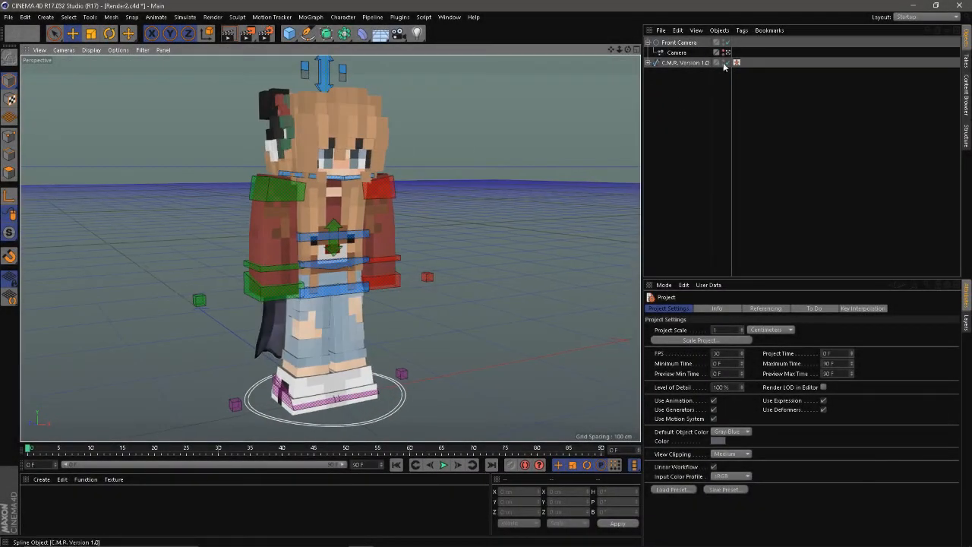
Step: Turn off the rig's cape in the Render2 scene and rotate the back controller so the upper body leans
click(685, 63)
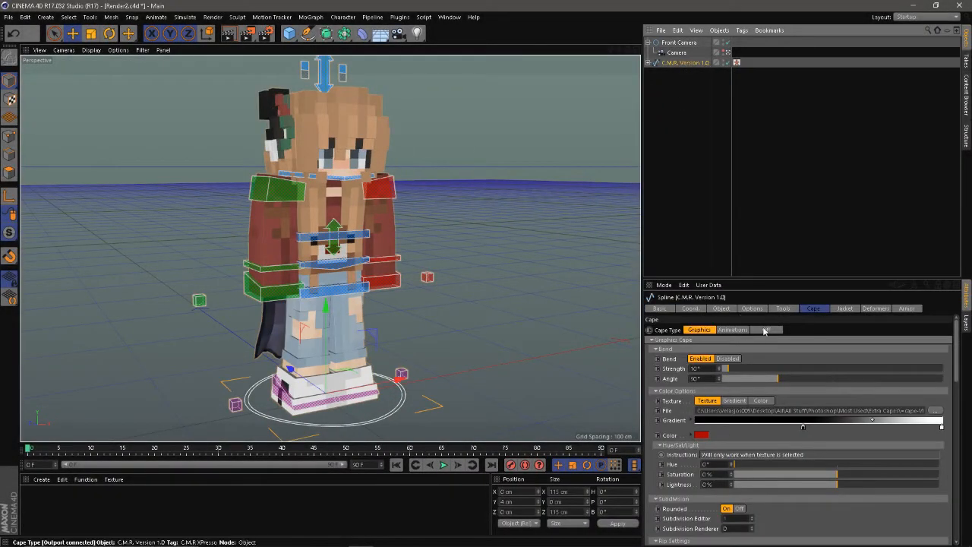
click(593, 264)
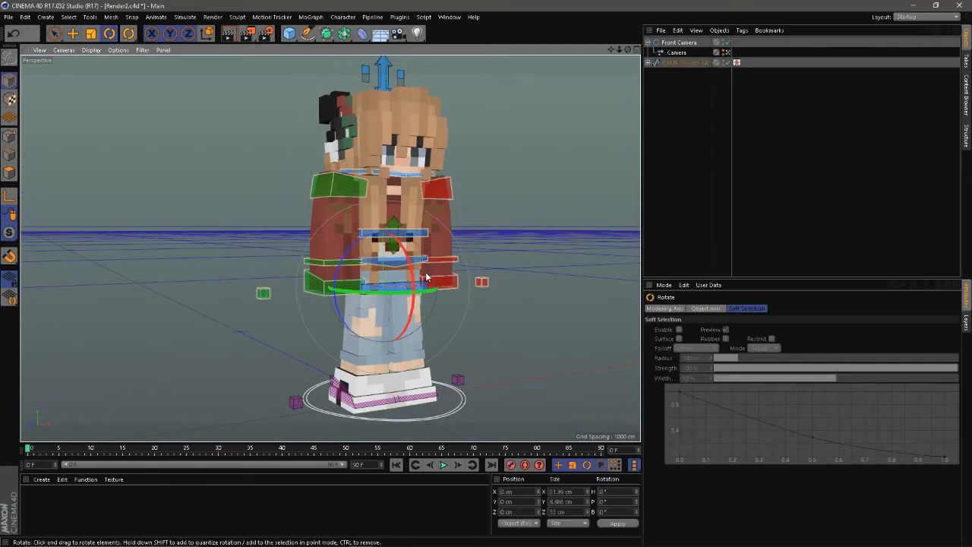
click(412, 234)
drag(413, 234, 388, 196)
Step: Rotate the hip controller slightly on two axes to refine the lean of the torso
click(414, 260)
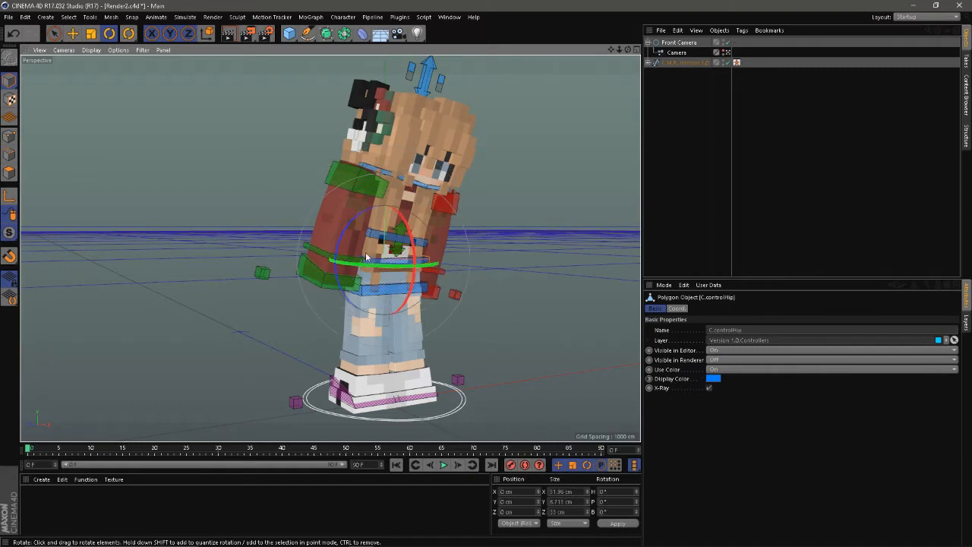
drag(339, 254, 339, 265)
drag(412, 255, 409, 245)
Step: Lift the left leg forward to about Y 24.7, Z -42.9 cm and rotate its foot about 9°, 17° and -28°
click(416, 397)
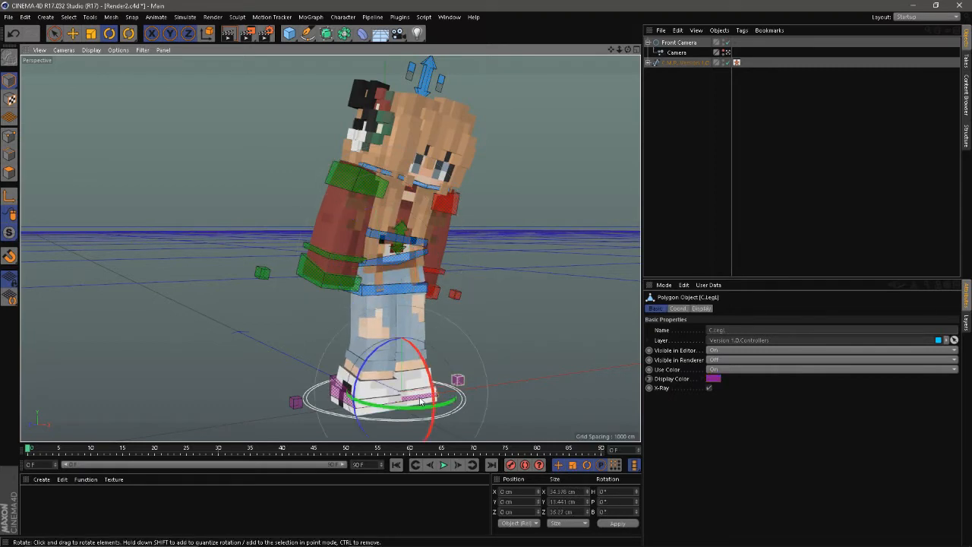
key(e)
drag(339, 335, 431, 373)
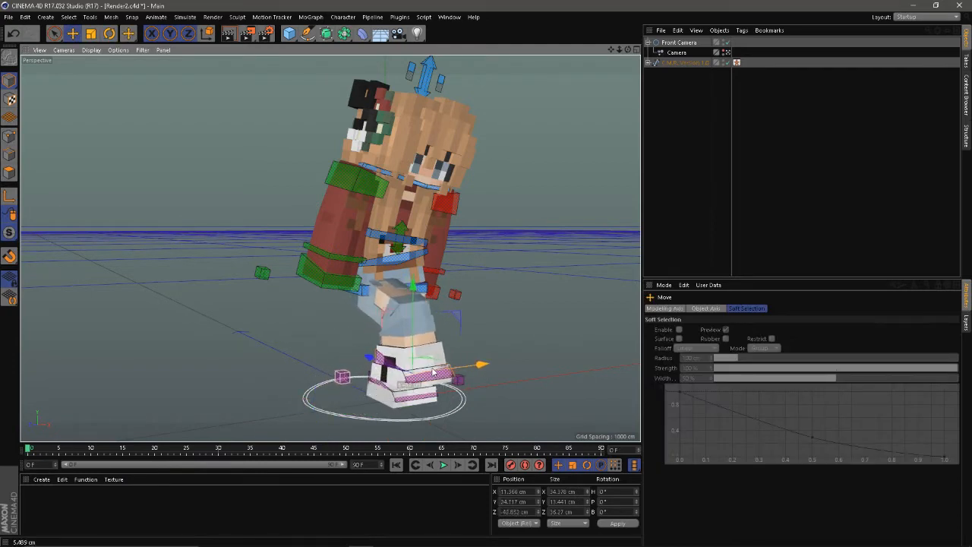
key(r)
drag(379, 348, 374, 382)
drag(439, 357, 458, 377)
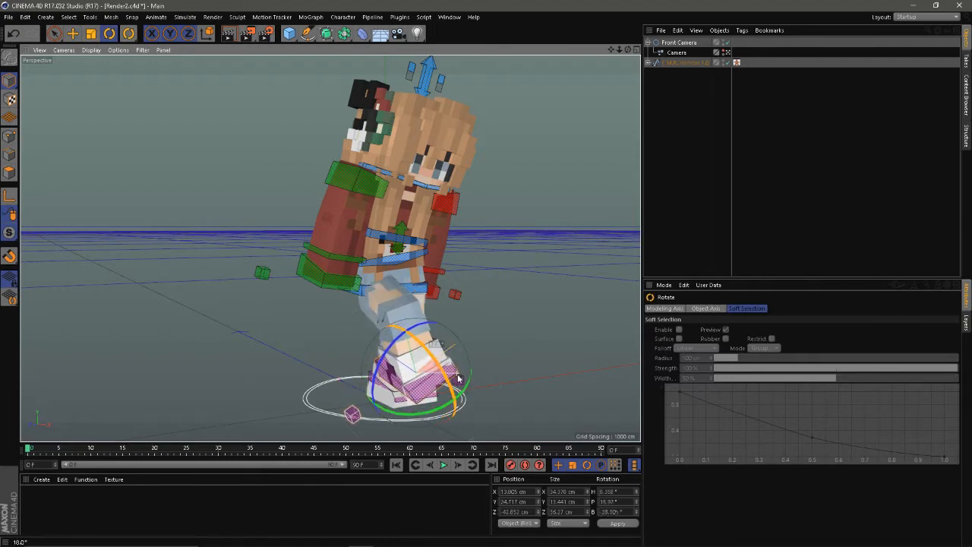
Step: Rotate the neck controller to turn the character's head
click(412, 180)
drag(383, 174, 329, 170)
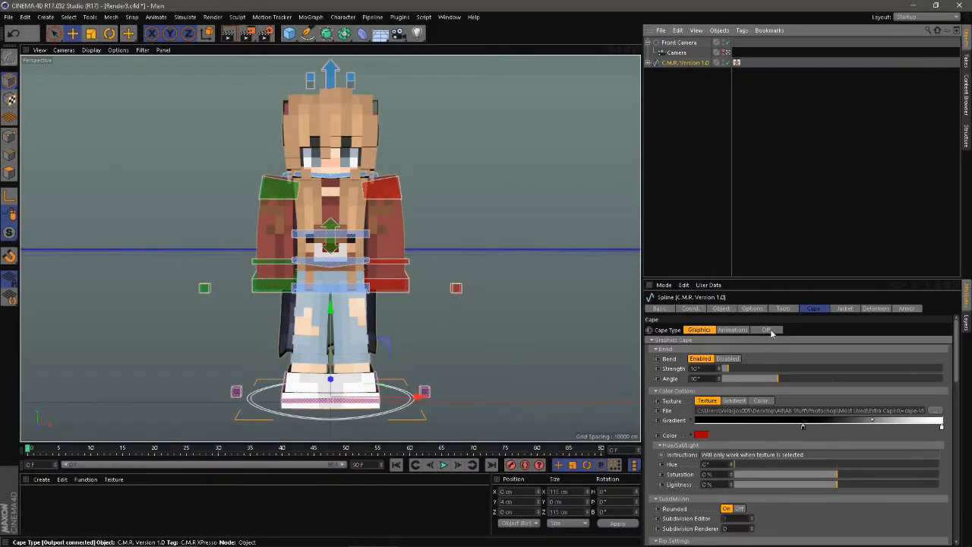
Step: Turn off the cape on the C.M.R. Version 1.0 rig in the Render3 scene
click(772, 332)
click(696, 234)
alt+drag(388, 245, 453, 275)
scroll(448, 292, down, 1)
alt+drag(438, 308, 423, 288)
Step: Rotate the pelvis and torso controllers to bend the character's upper body forward and sideways
click(403, 319)
key(r)
click(397, 280)
drag(372, 237, 389, 229)
click(391, 254)
Step: Shift the pelvis controller to reposition the leaning body, undoing the unwanted move
key(e)
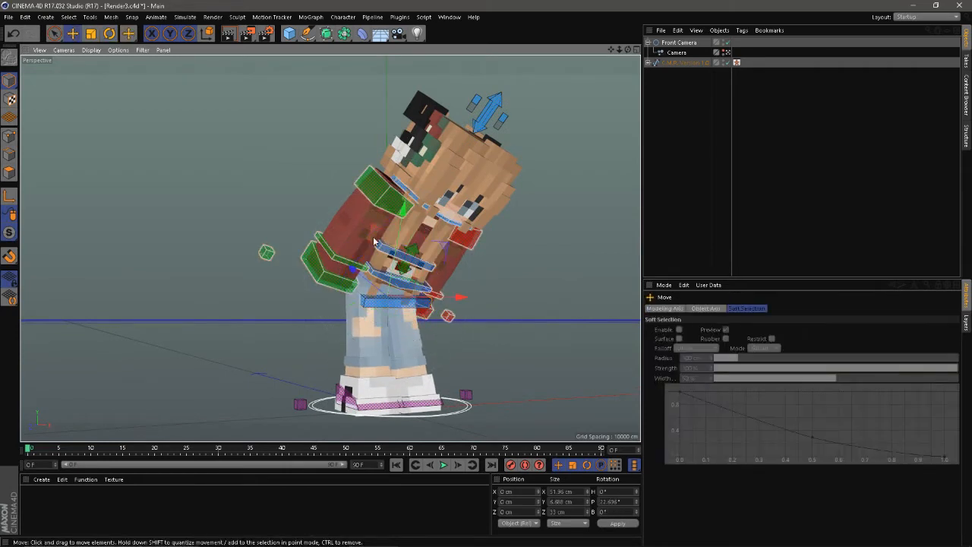
drag(378, 232, 389, 241)
key(ctrl+z)
drag(458, 253, 477, 255)
Step: Move the leg controllers apart into a stride, with the left leg at about X 12.6, Z -25.4 cm
click(350, 398)
drag(504, 340, 452, 381)
click(460, 371)
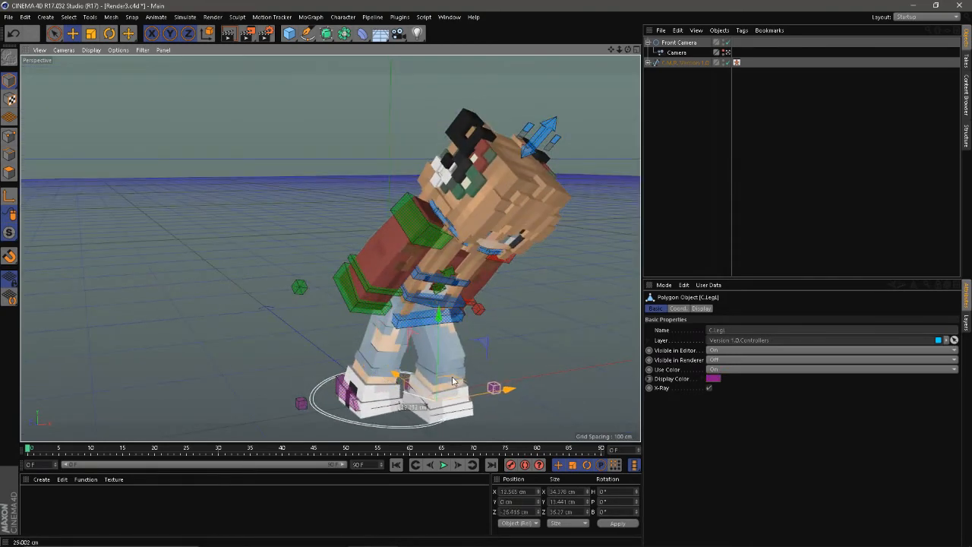
drag(389, 387, 373, 377)
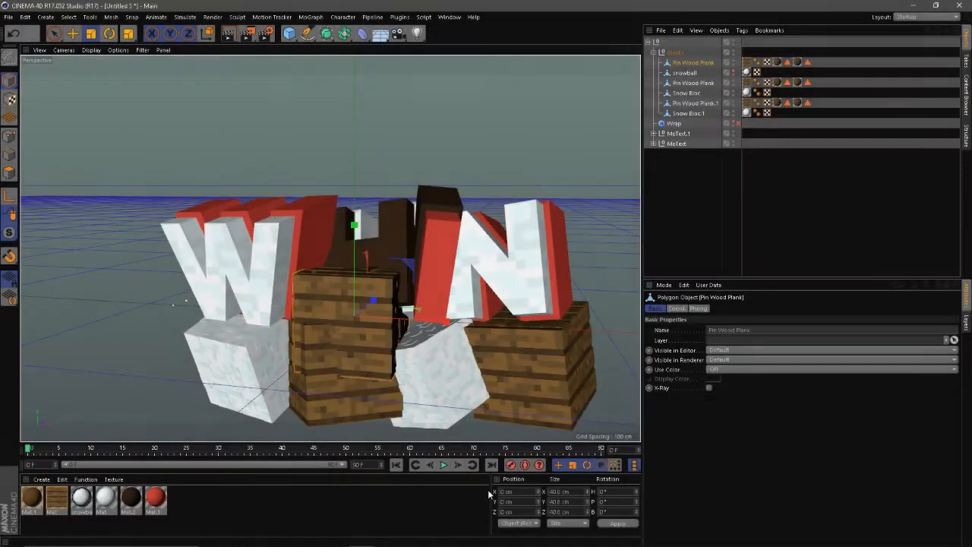
Step: Move the Pin Wood Plank block behind the letter W to about X -56, Z 43.9 cm
key(e)
drag(407, 254, 370, 243)
drag(297, 227, 388, 254)
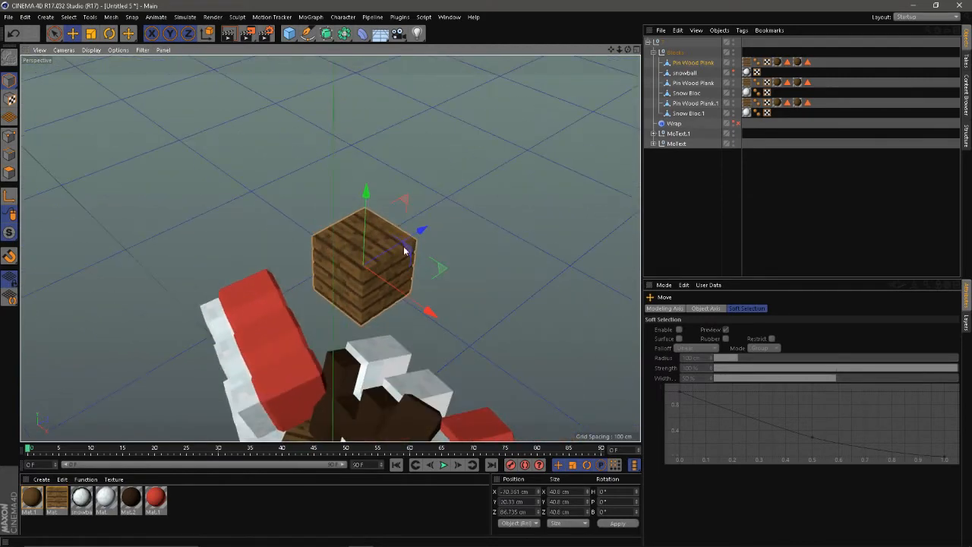
drag(437, 277, 392, 322)
drag(320, 319, 360, 270)
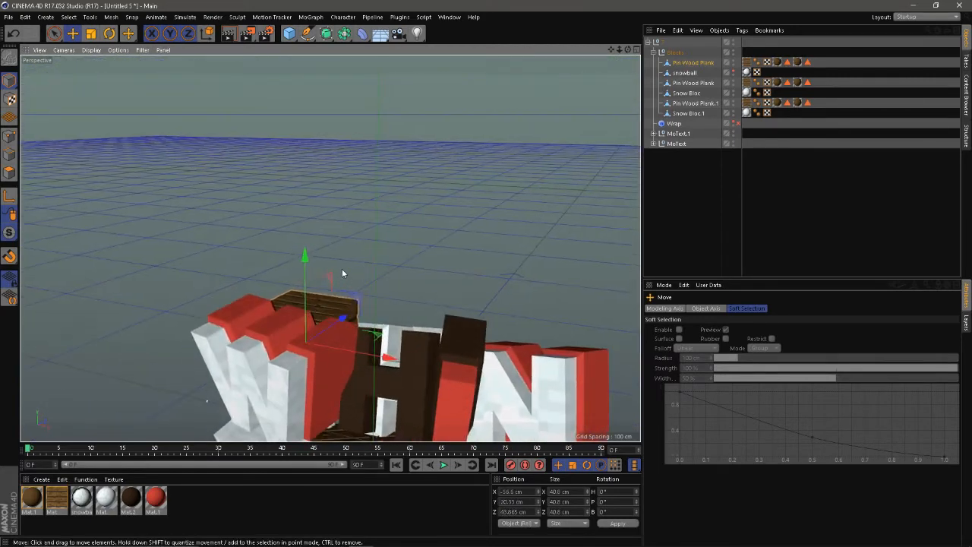
Step: Raise the plank block to about Y 49.4 cm and rotate it about -23°, 16° and -9.4°
drag(310, 287, 272, 275)
key(r)
drag(383, 332, 348, 271)
key(e)
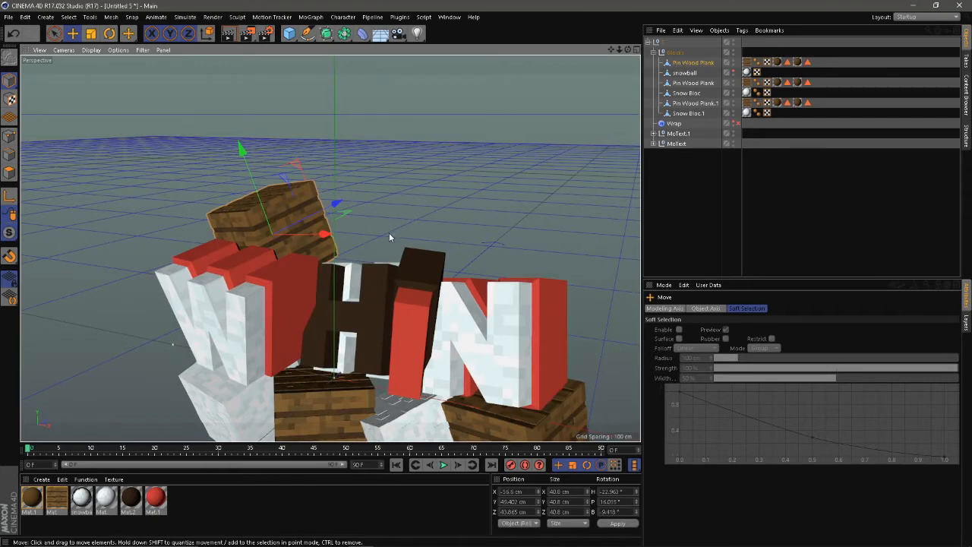
Step: Duplicate the tilted plank block, place the copy behind the letters I and N, and tilt it the opposite way
drag(319, 221, 500, 244)
key(r)
key(e)
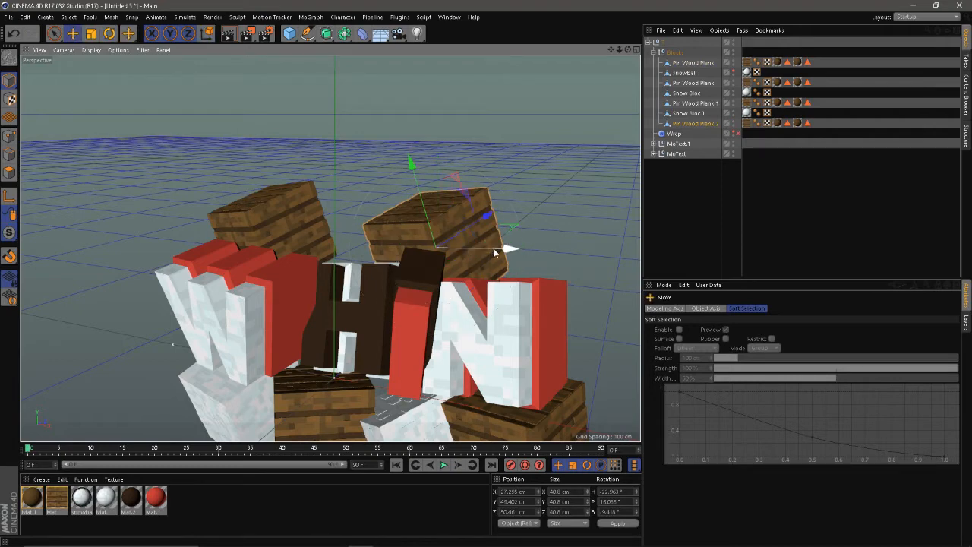
mouse_move(507, 247)
mouse_down()
mouse_move(508, 262)
mouse_move(526, 262)
mouse_move(494, 255)
mouse_up()
drag(397, 257, 472, 252)
Step: Select the Snow Bloc beneath the letter W
click(240, 381)
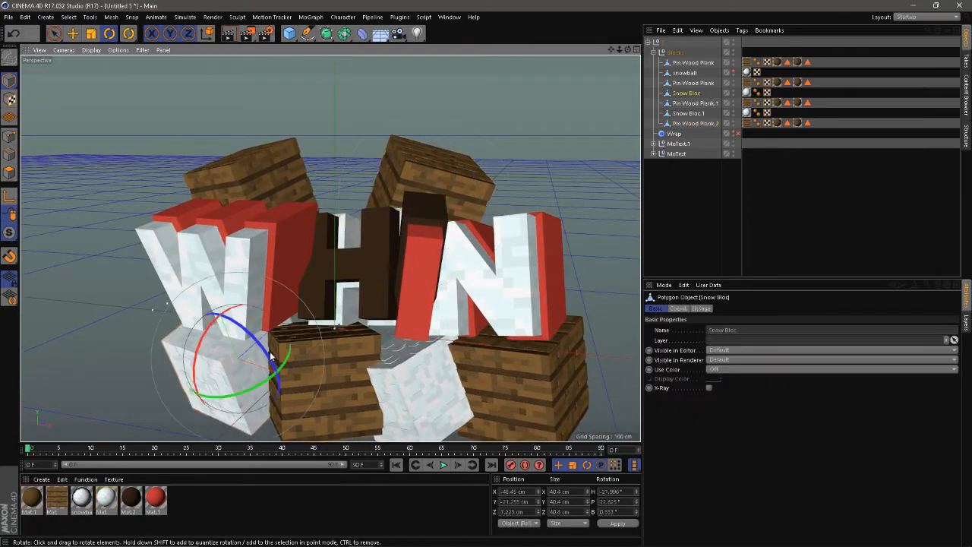
drag(694, 92, 693, 92)
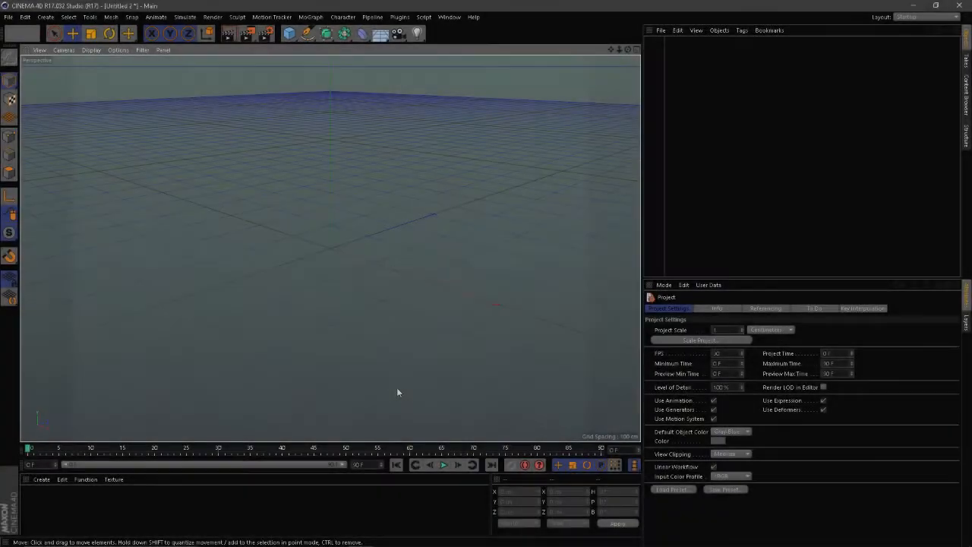
Step: Open the Zer0Entry Private Lightroom.c4d file
key(ctrl+o)
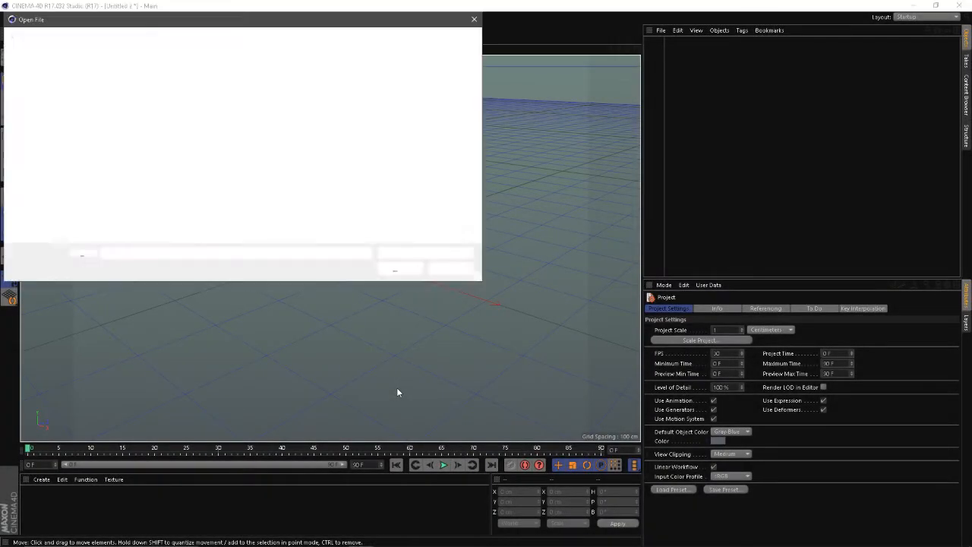
scroll(149, 189, down, 1)
double_click(119, 198)
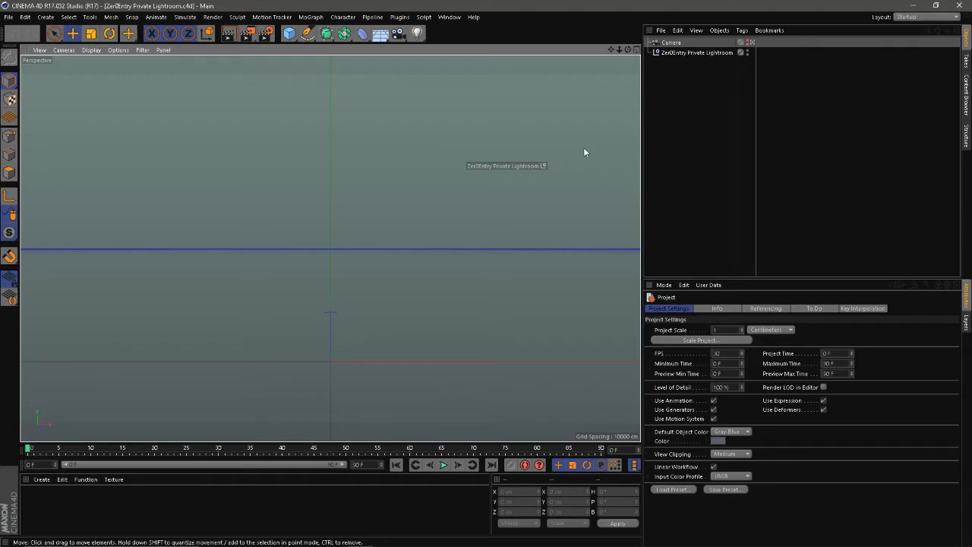
Step: Bring the posed, sword-holding character scene from the Desktop into the lightroom project
key(ctrl+o)
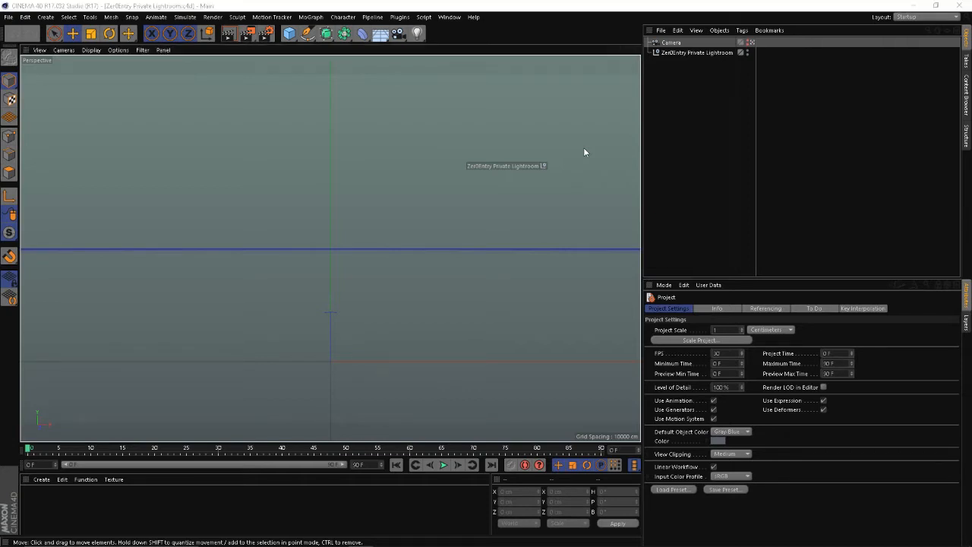
click(46, 163)
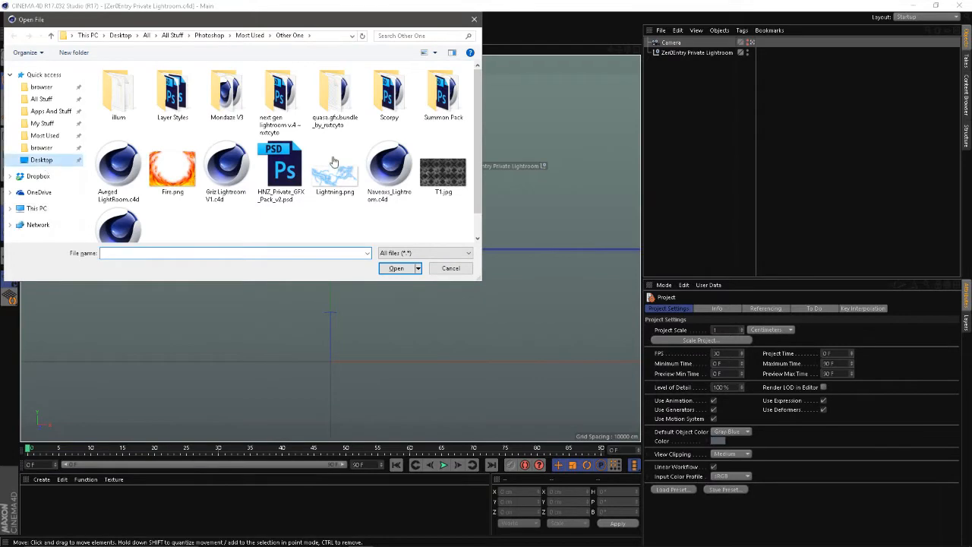
double_click(300, 106)
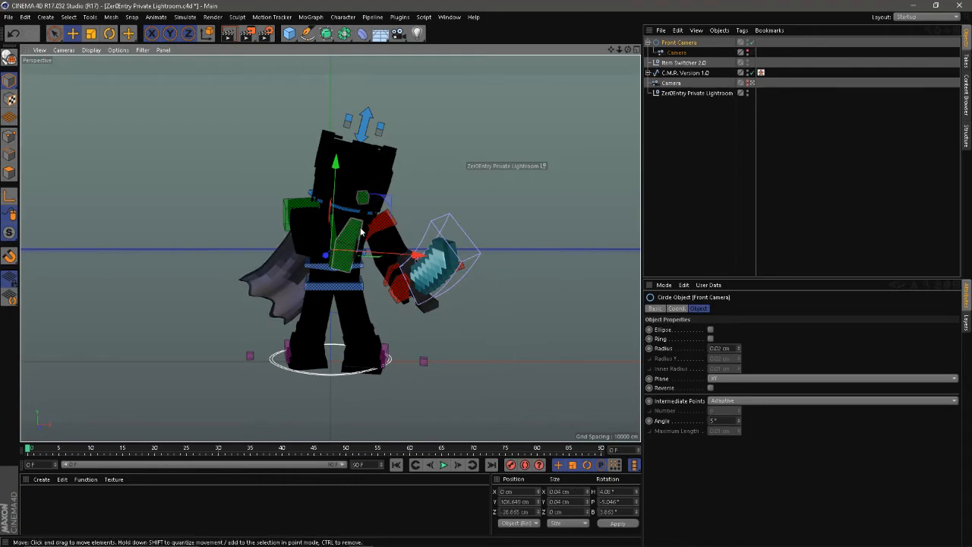
Step: Make the camera under Front Camera the active scene camera and clear the object selection
drag(348, 229, 393, 252)
scroll(393, 251, up, 4)
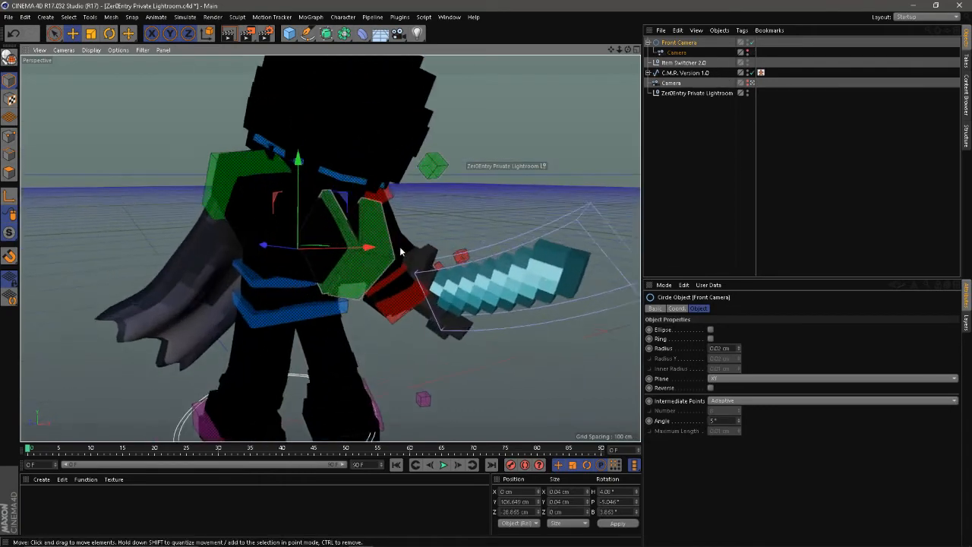
click(752, 53)
click(738, 141)
Step: Set the render's save file to Render5 on the Desktop in the render settings
click(265, 35)
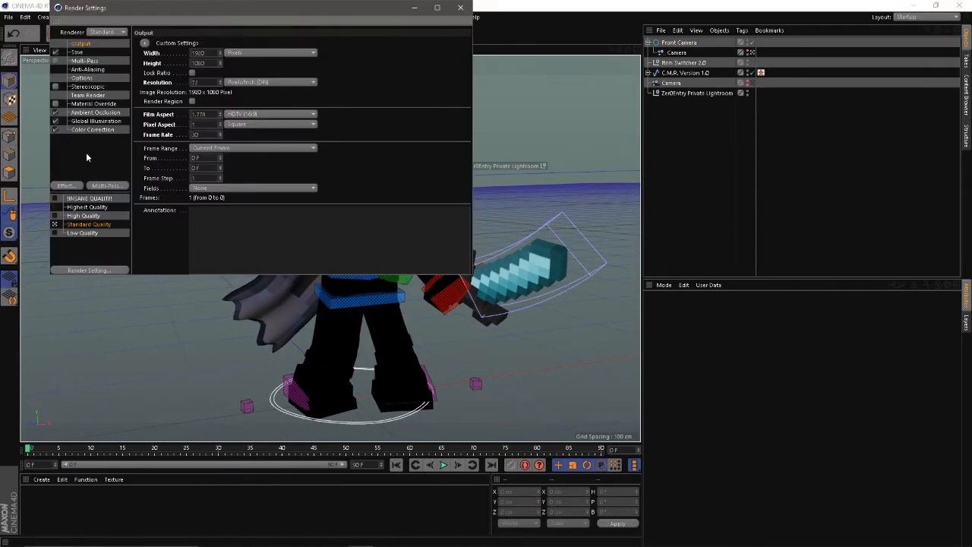
click(76, 52)
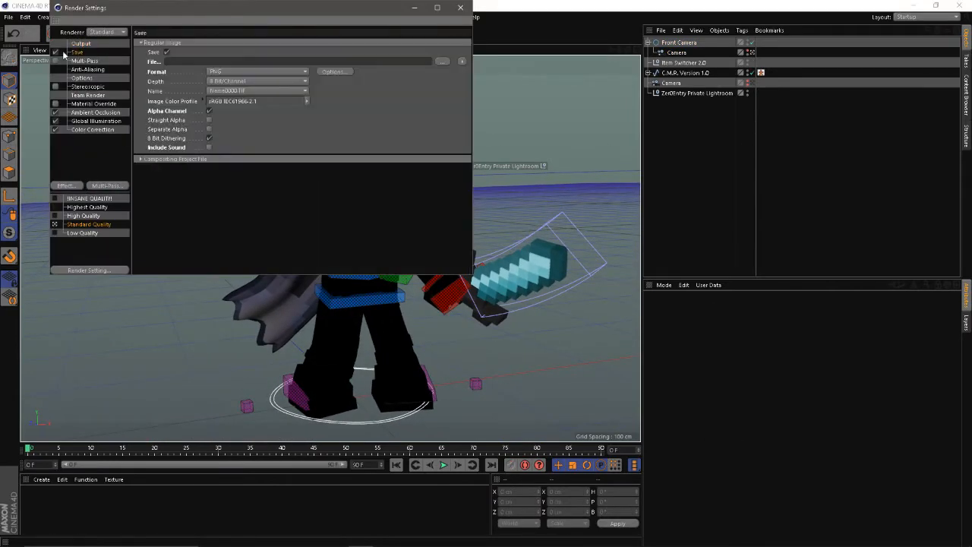
click(441, 61)
text(Re)
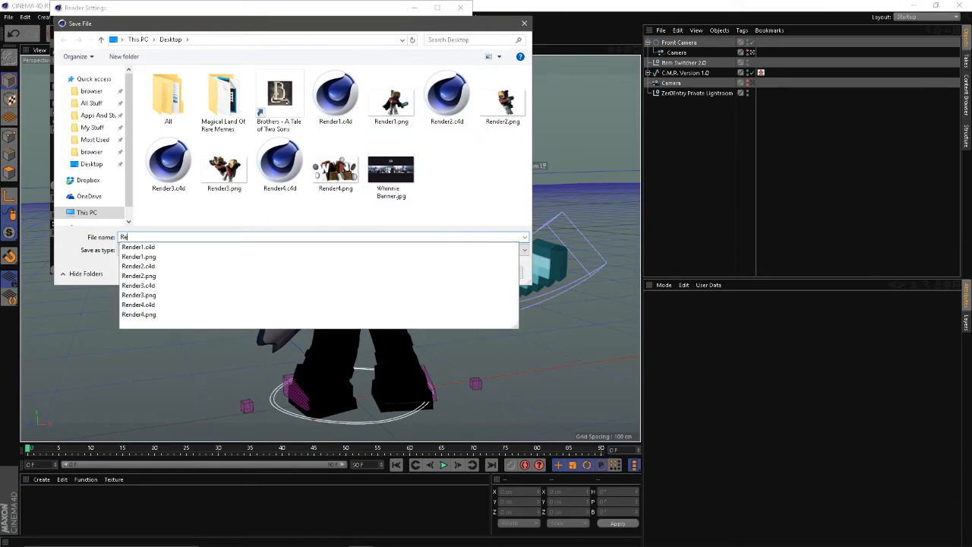
text(nder5)
key(Return)
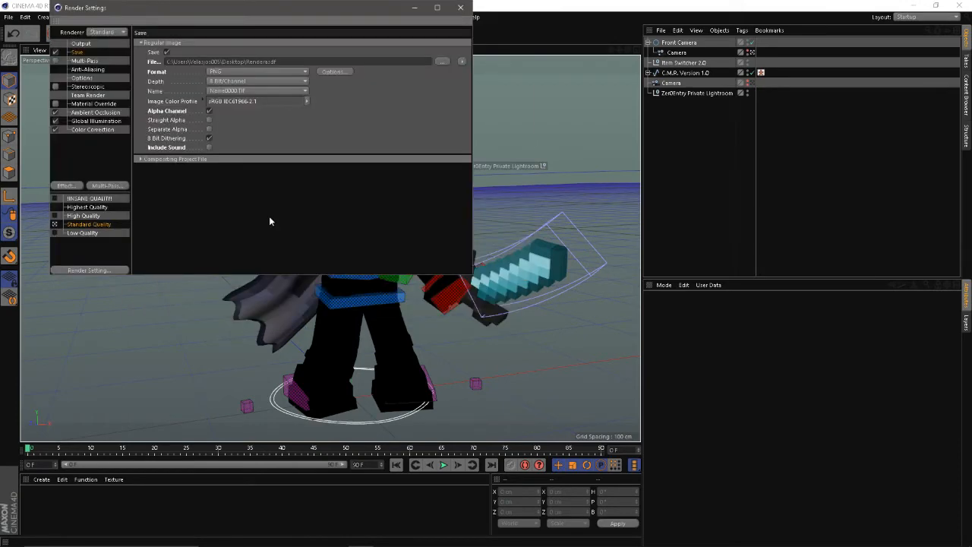
Step: Close the render settings, leave the 3D scene for the desktop, and preview the first saved render image
click(461, 8)
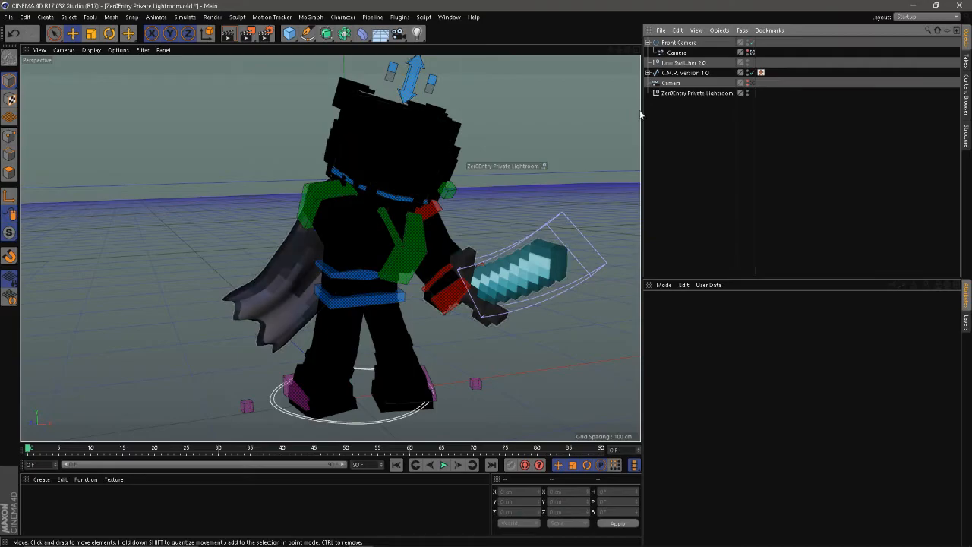
click(913, 6)
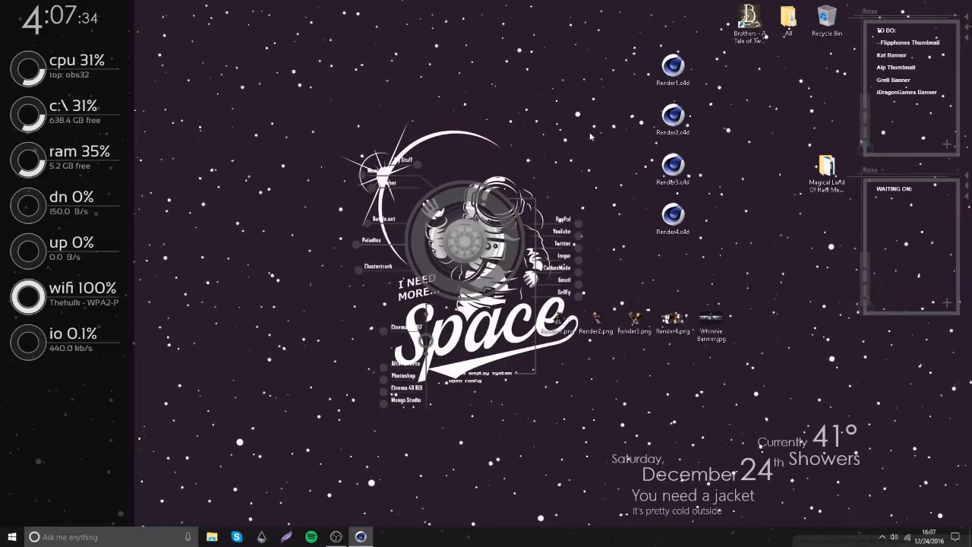
double_click(571, 321)
click(751, 76)
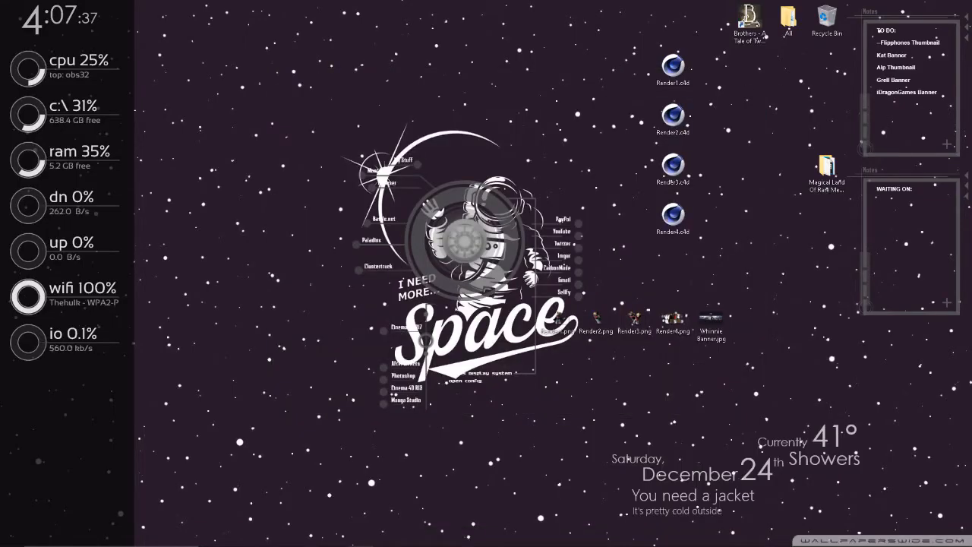
click(349, 538)
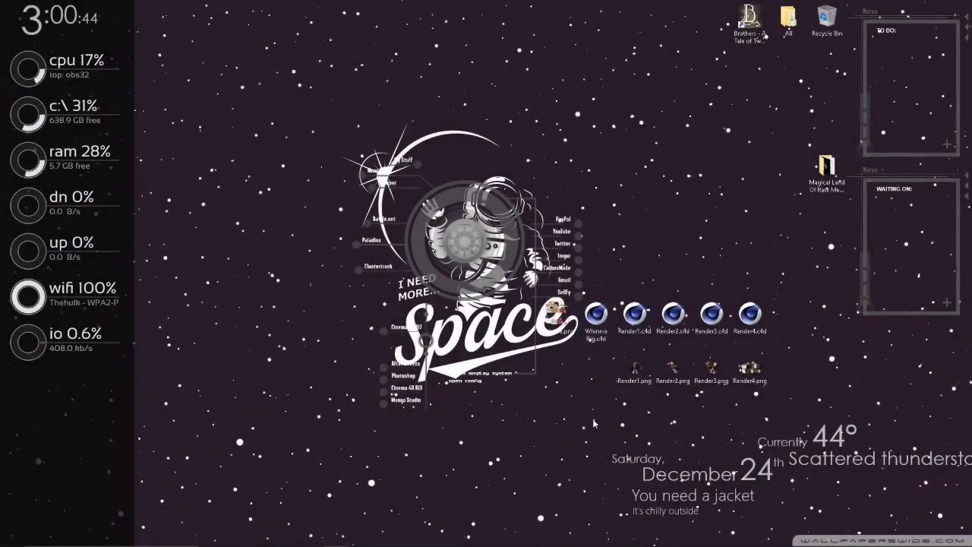
Step: Preview the finished images Render1.png, Render2.png, Render3.png and Render4.png from the desktop one by one
double_click(635, 370)
scroll(548, 232, up, 2)
scroll(547, 231, down, 2)
click(751, 75)
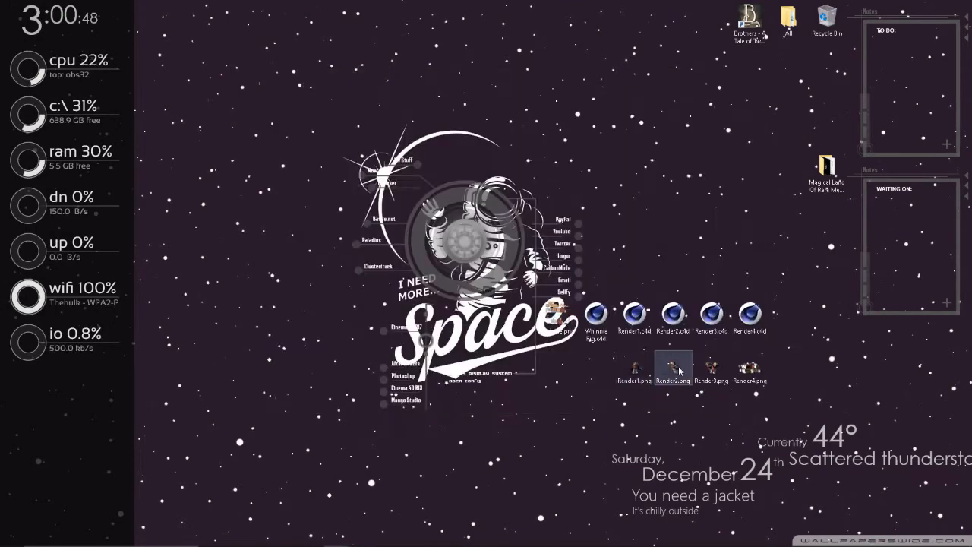
double_click(680, 369)
click(754, 76)
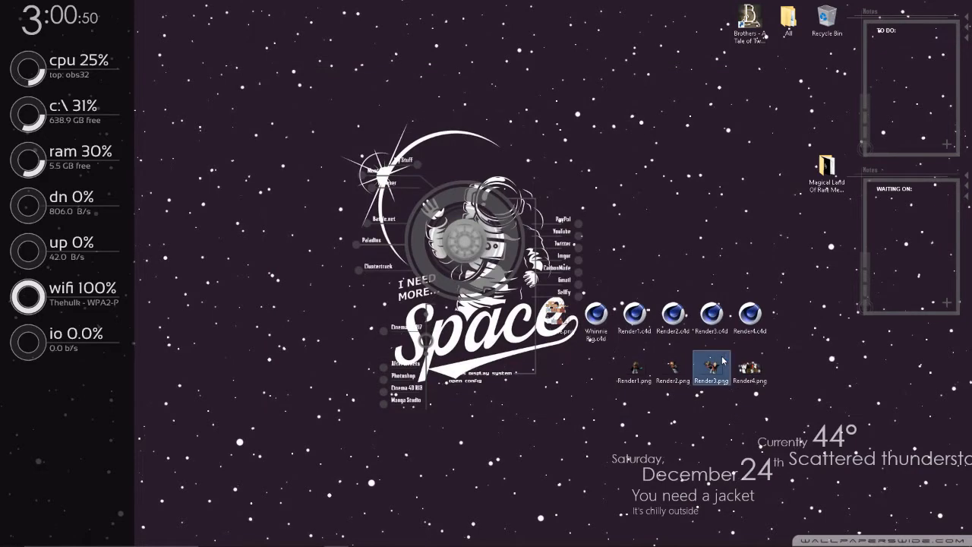
double_click(722, 362)
click(752, 77)
double_click(750, 369)
click(752, 75)
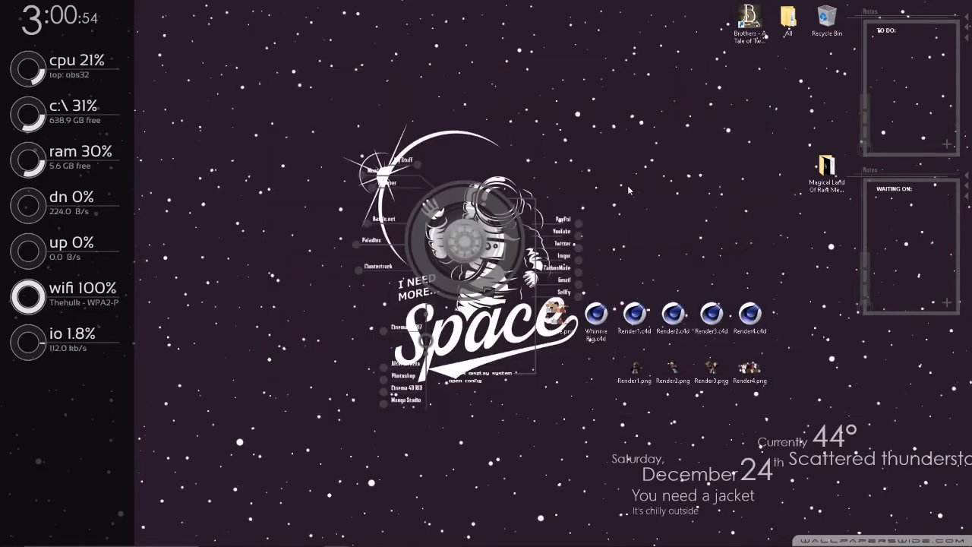
Step: Open Zer0's Render Workspace.psd from the Most Used folder in Photoshop, switch to the Move tool and deselect all layers
click(361, 177)
click(447, 186)
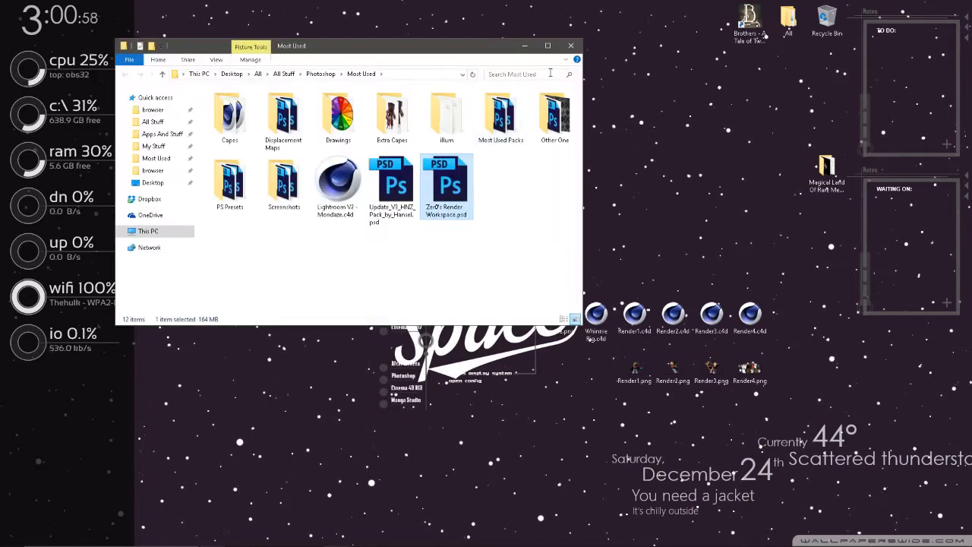
click(571, 46)
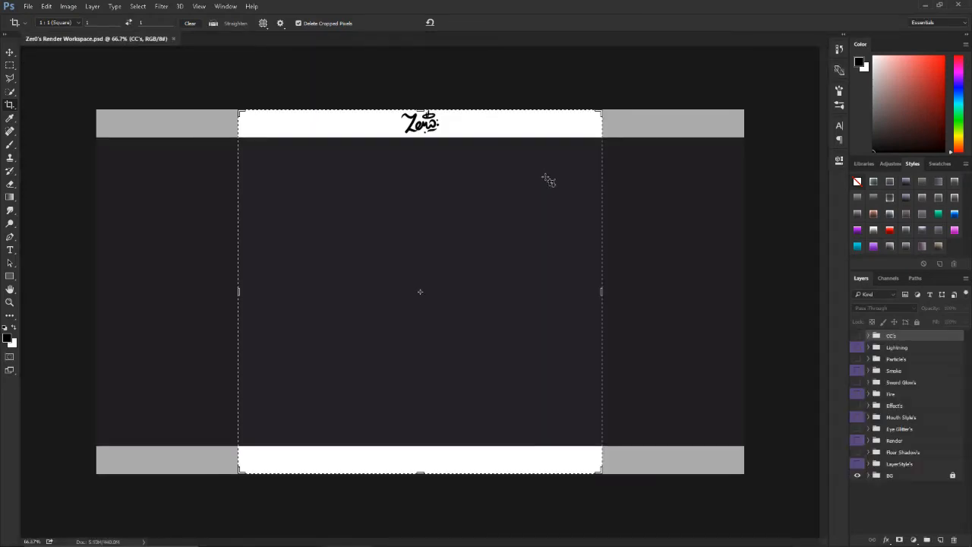
key(v)
click(891, 493)
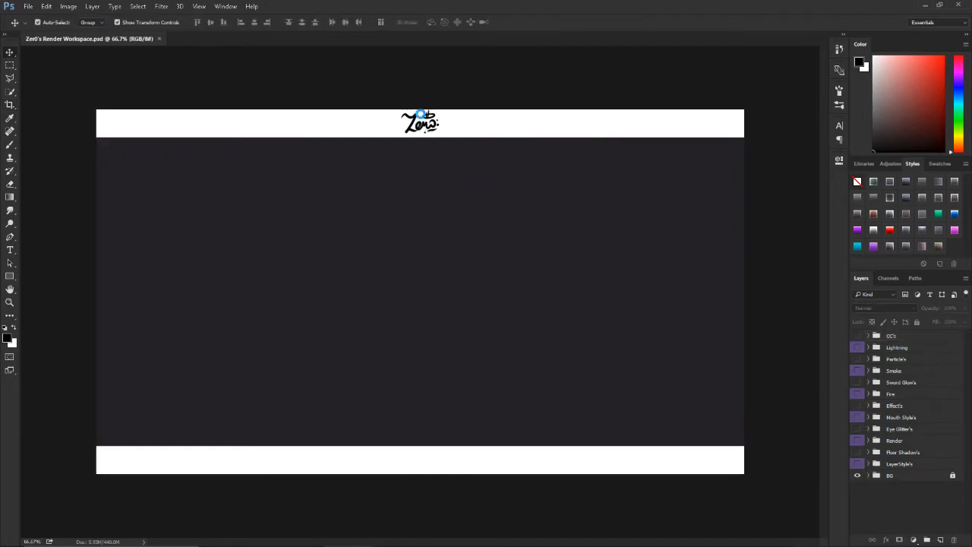
Step: Place Render1.png from the Desktop as a linked image at its default size and rasterize its layer
key(ctrl+o)
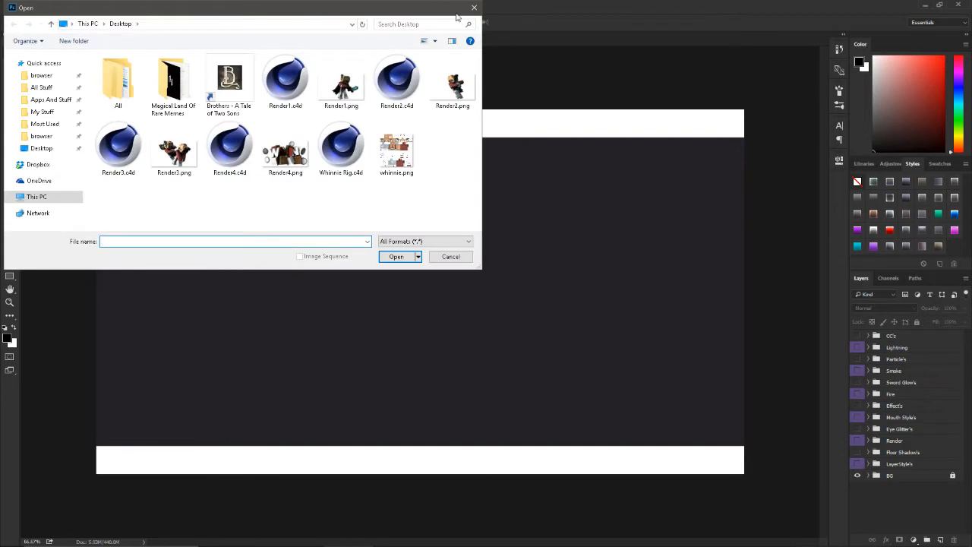
click(474, 8)
key(ctrl+shift+o)
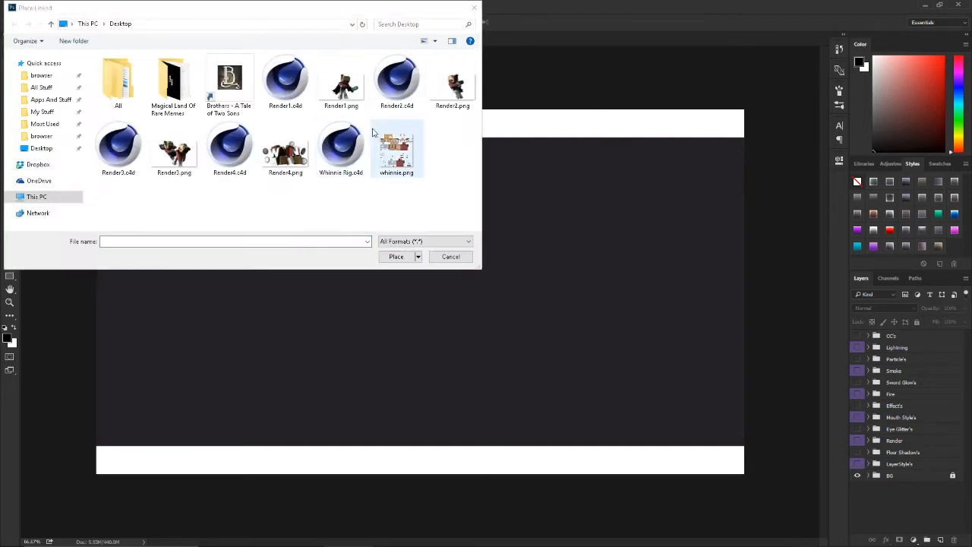
double_click(355, 92)
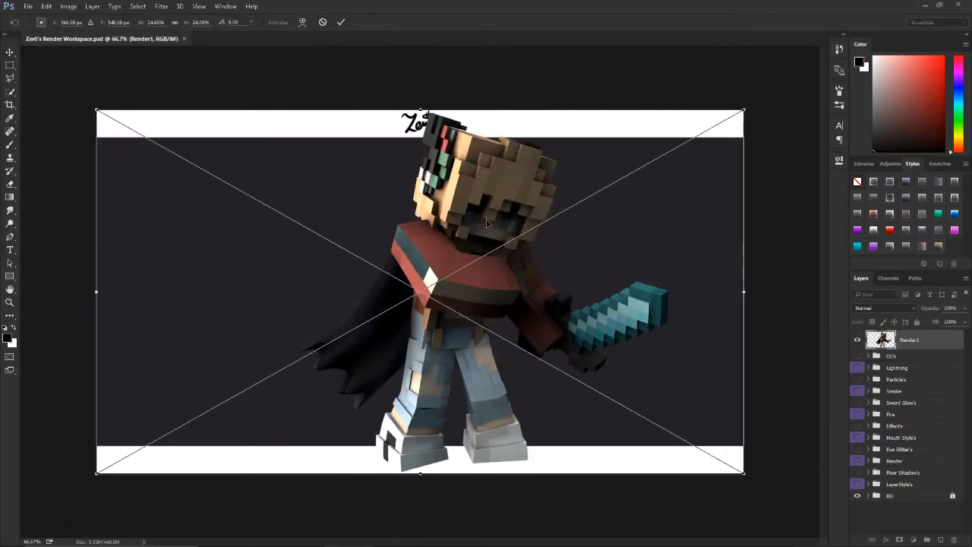
key(Return)
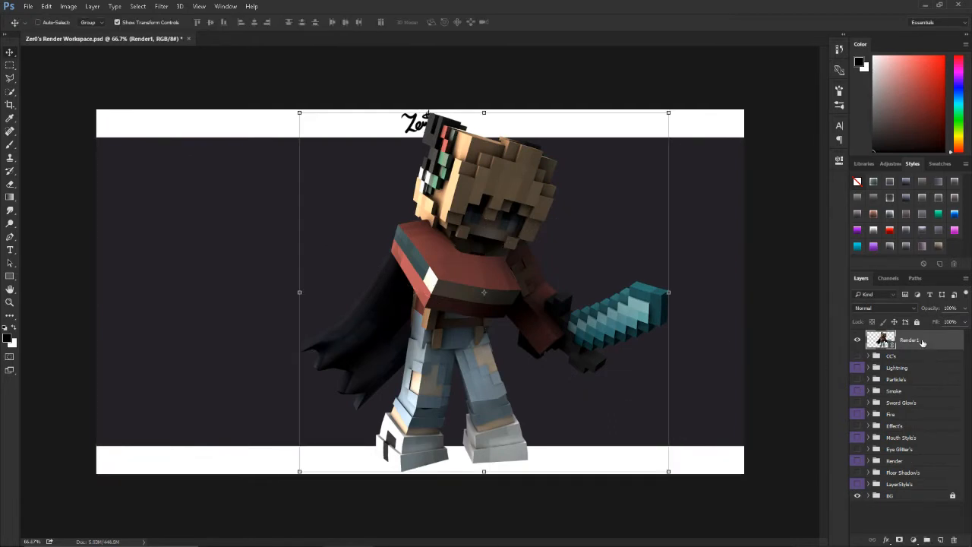
right_click(922, 342)
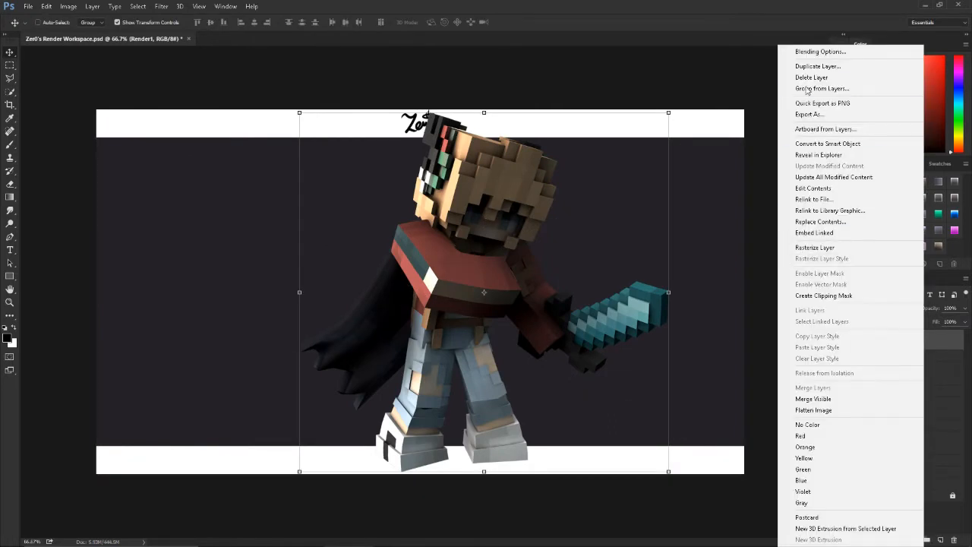
click(821, 246)
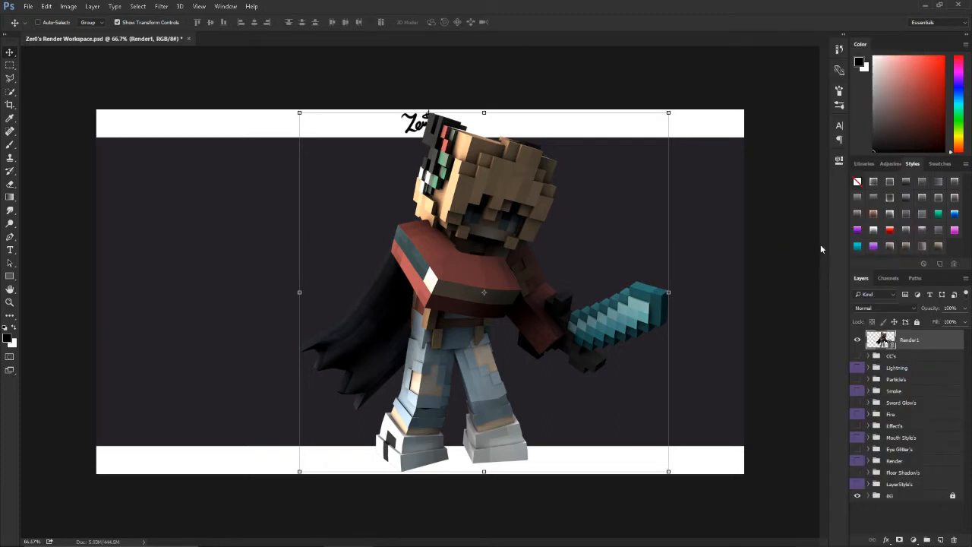
Step: Move the Render1 layer into the Render group, make that group visible and select the layer inside it
drag(910, 339, 896, 461)
click(858, 438)
click(858, 430)
click(859, 441)
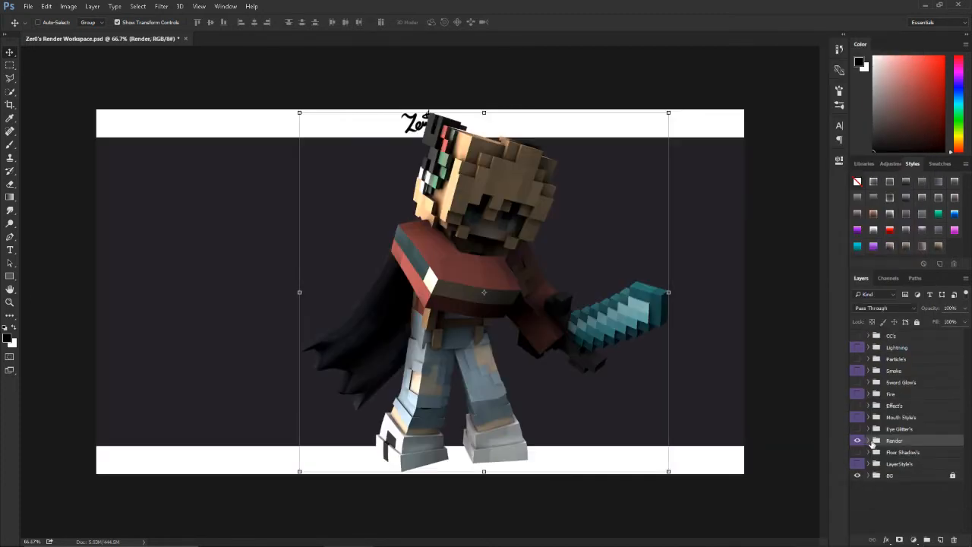
click(869, 441)
click(917, 456)
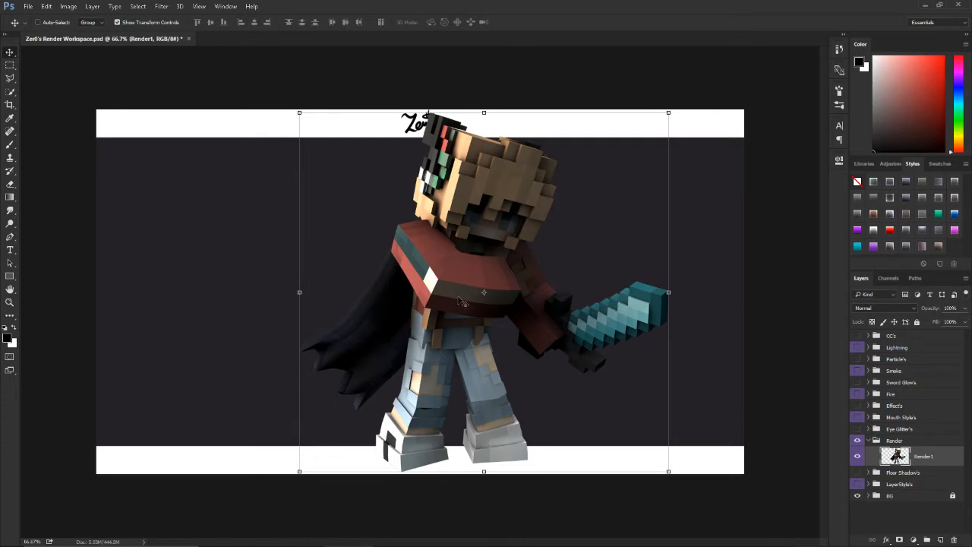
Step: Open Liquify on the Render1 layer and push the head's hair edge outward with a brush of size 400
click(162, 7)
click(230, 86)
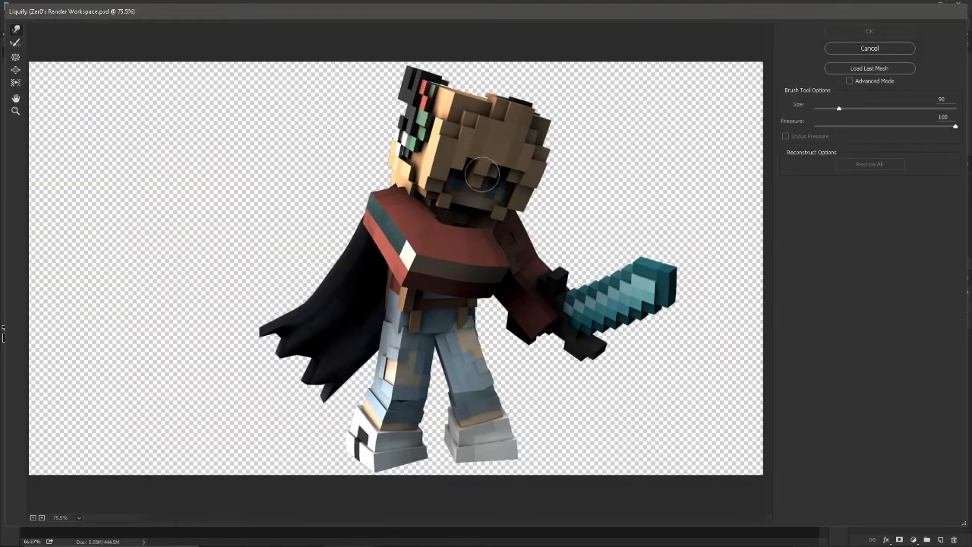
key(bracketright)
drag(495, 113, 492, 102)
key(ctrl+z)
drag(546, 159, 552, 162)
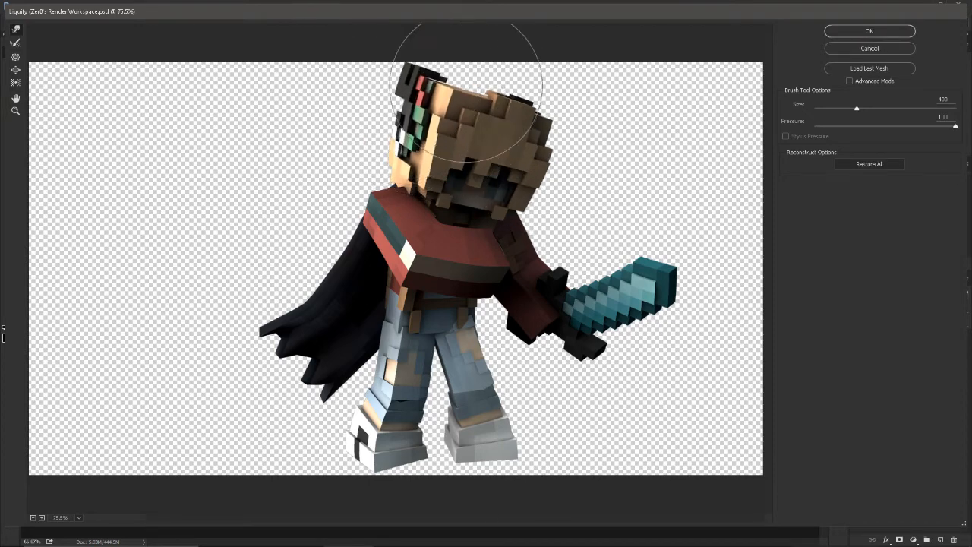
Step: Warp the trouser folds and the cape's edges with a Liquify brush of size 70, apply it and compare before and after
key(bracketleft)
key(bracketleft)
key(bracketleft)
key(bracketleft)
key(bracketleft)
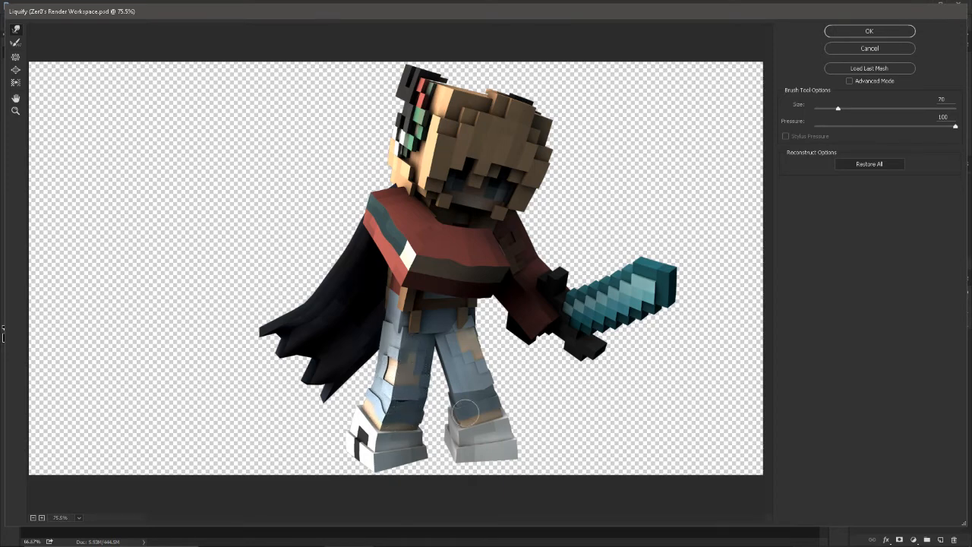
drag(457, 341, 462, 338)
mouse_move(262, 324)
mouse_down()
mouse_move(281, 359)
mouse_move(278, 348)
mouse_move(283, 365)
mouse_move(312, 369)
mouse_move(295, 385)
mouse_move(304, 398)
mouse_move(304, 386)
mouse_move(336, 403)
mouse_move(319, 399)
mouse_move(325, 406)
mouse_move(344, 395)
mouse_move(359, 357)
mouse_up()
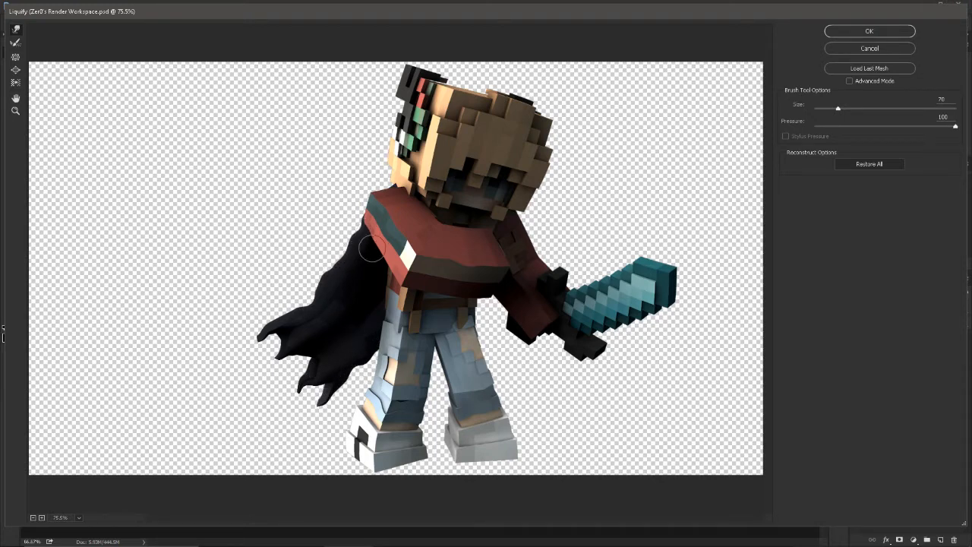
click(869, 31)
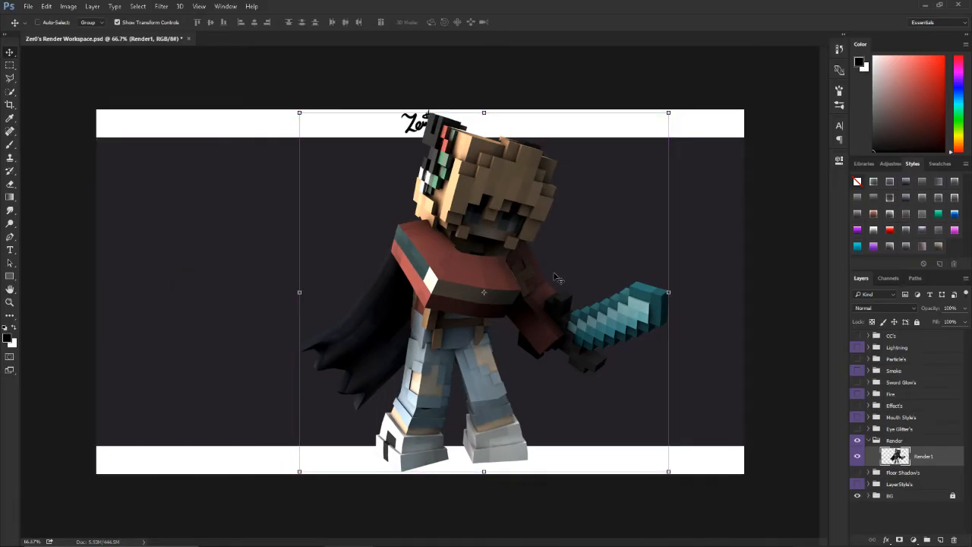
key(ctrl+z)
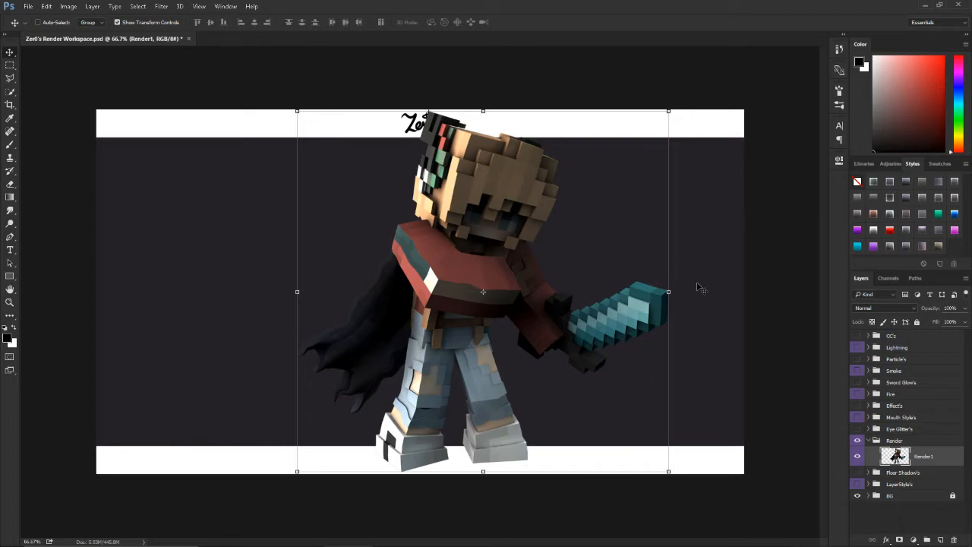
Step: Compare preset styles on the Render1 layer and apply the one combining Inner Glow, Satin, Color Overlay and two Gradient Overlays
click(939, 246)
click(922, 246)
click(905, 246)
click(937, 229)
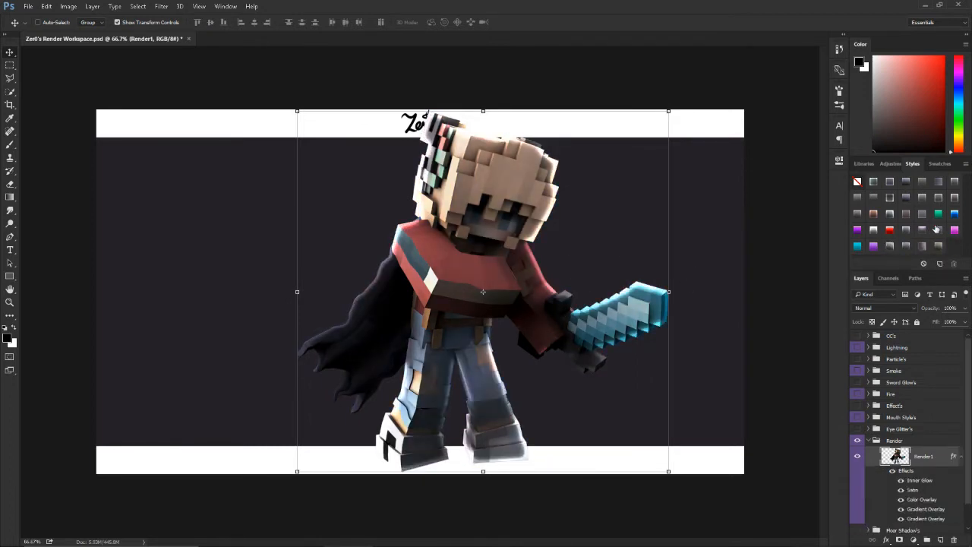
click(903, 246)
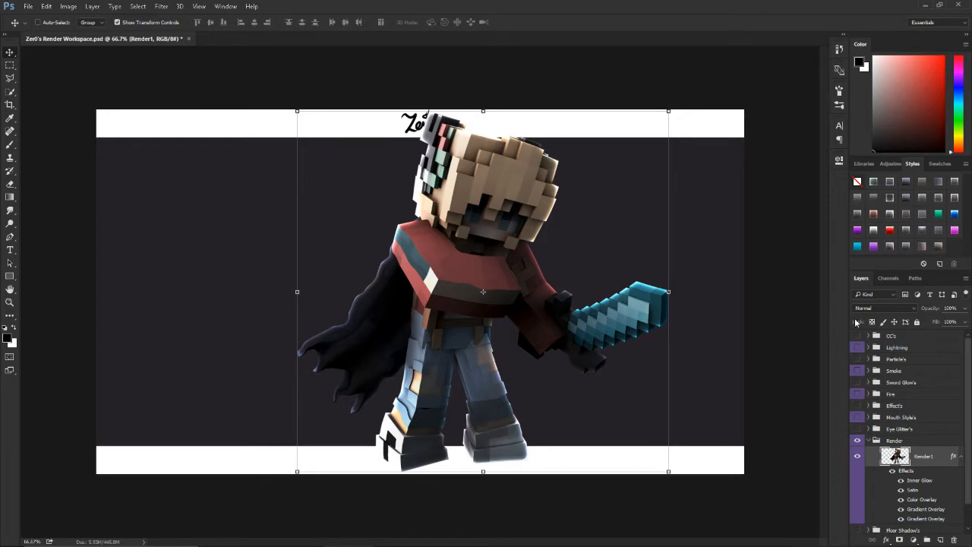
scroll(608, 342, up, 3)
scroll(501, 339, down, 4)
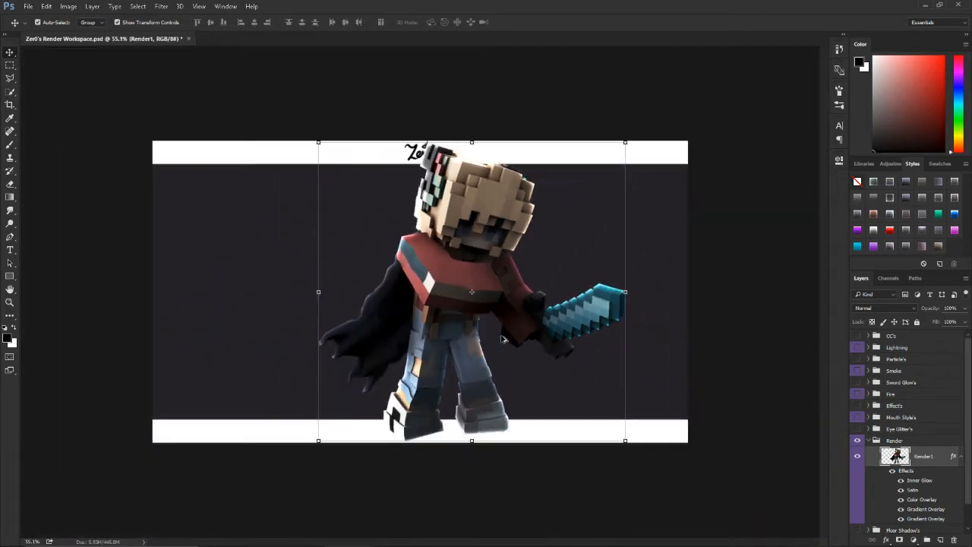
scroll(508, 339, up, 2)
scroll(508, 340, down, 1)
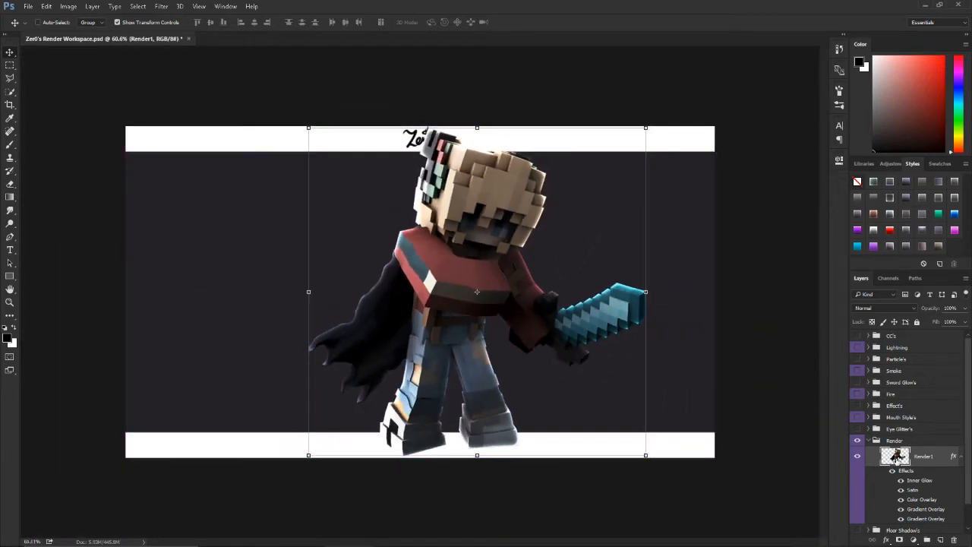
Step: Examine the settings of each effect on the Render1 layer: Inner Glow, Satin, Color Overlay and both Gradient Overlays
double_click(894, 456)
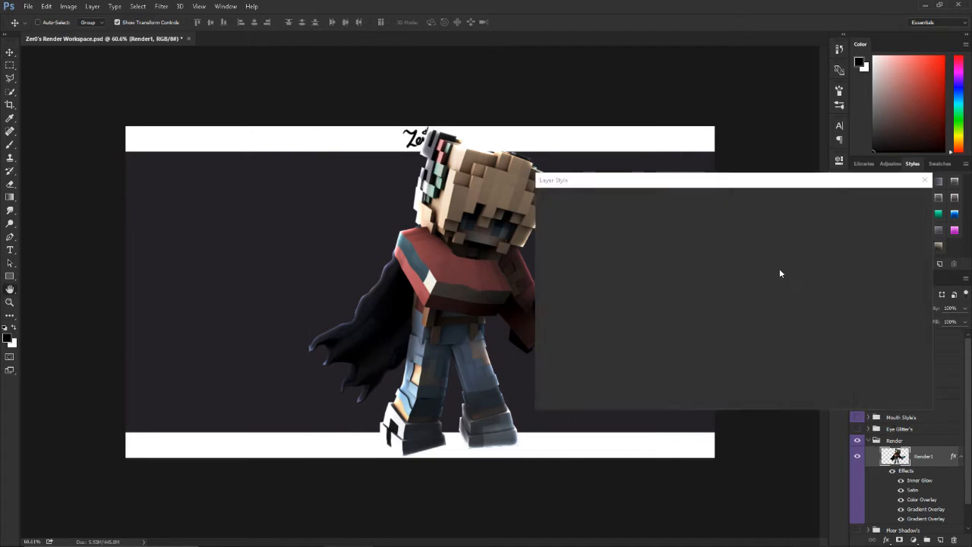
click(585, 226)
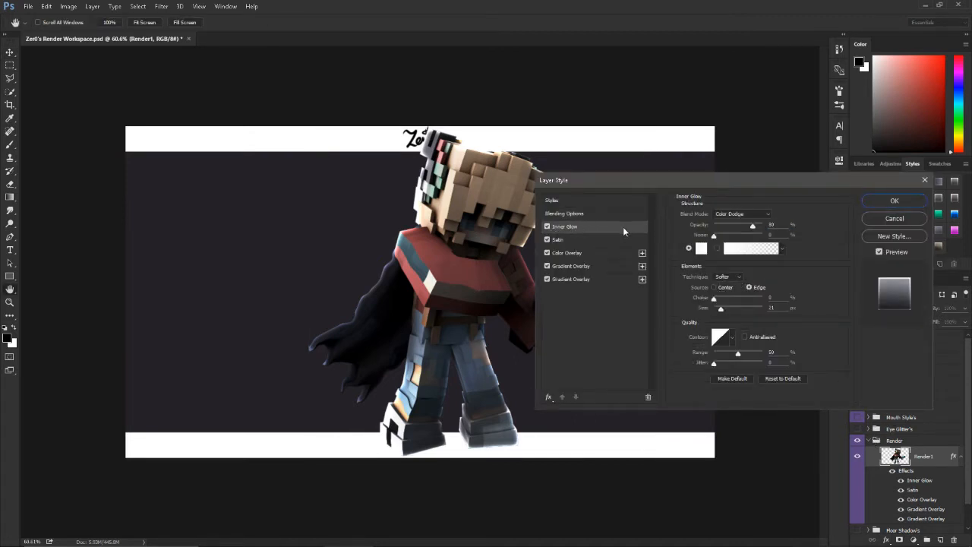
click(572, 239)
click(577, 253)
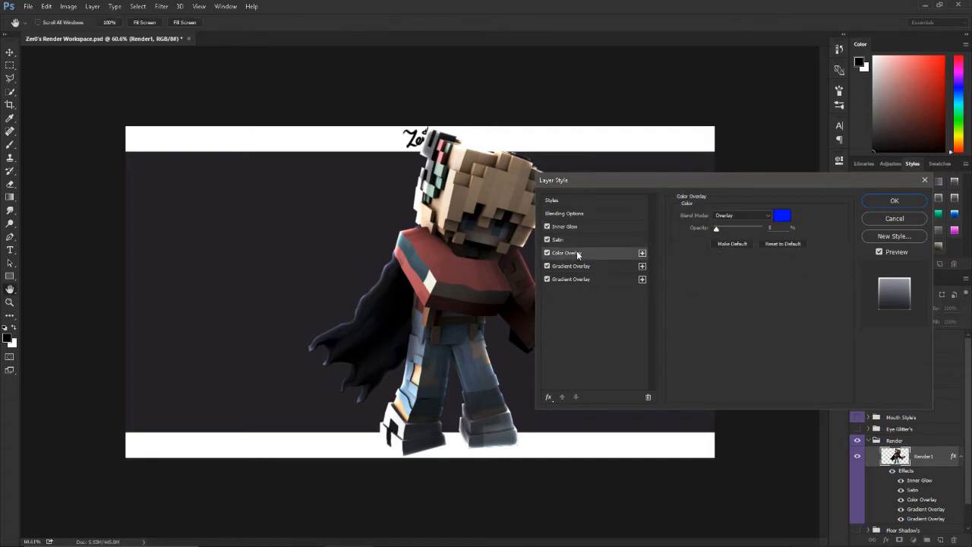
click(584, 266)
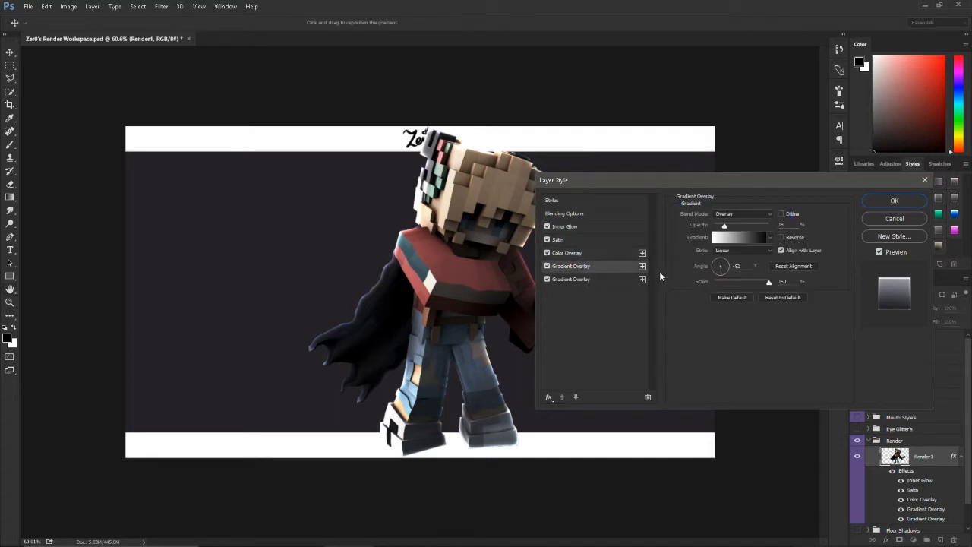
click(548, 397)
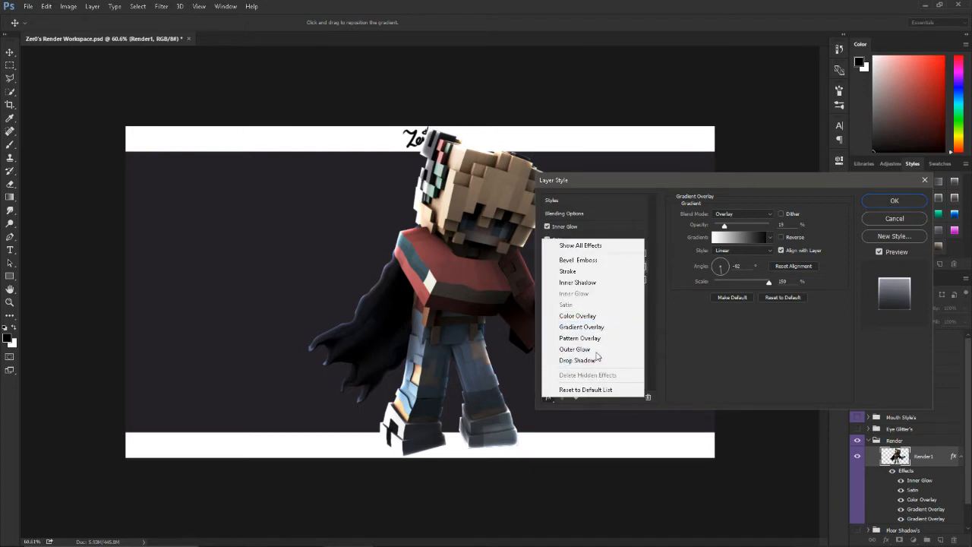
click(652, 315)
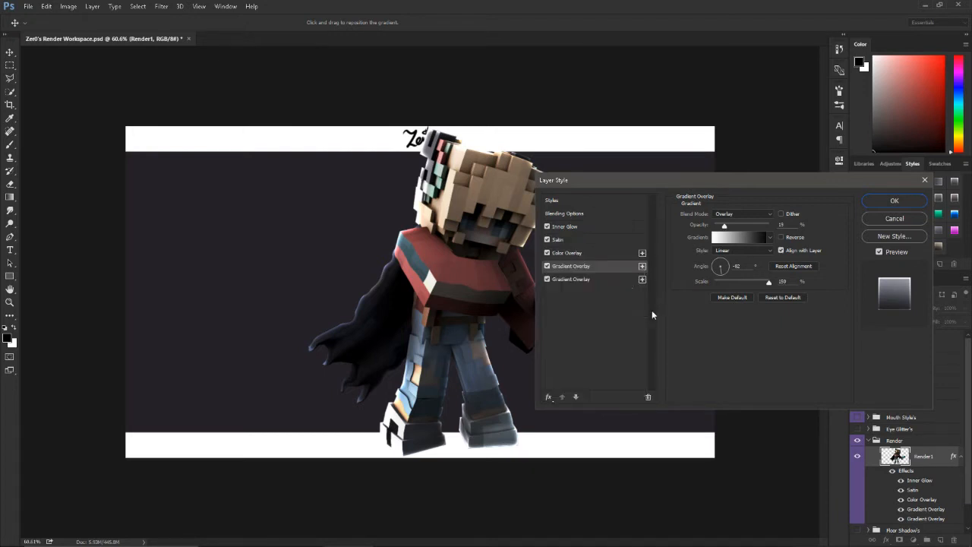
click(577, 226)
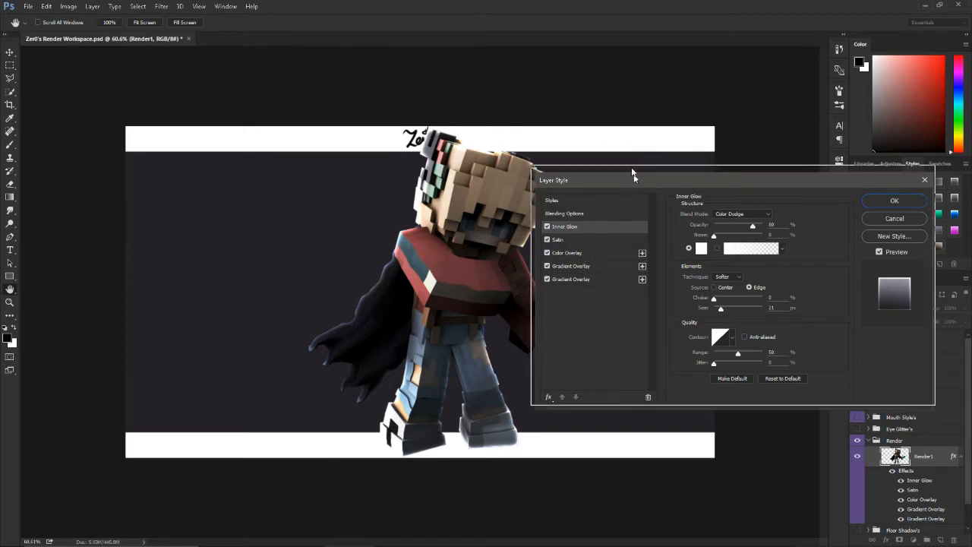
drag(633, 179, 621, 124)
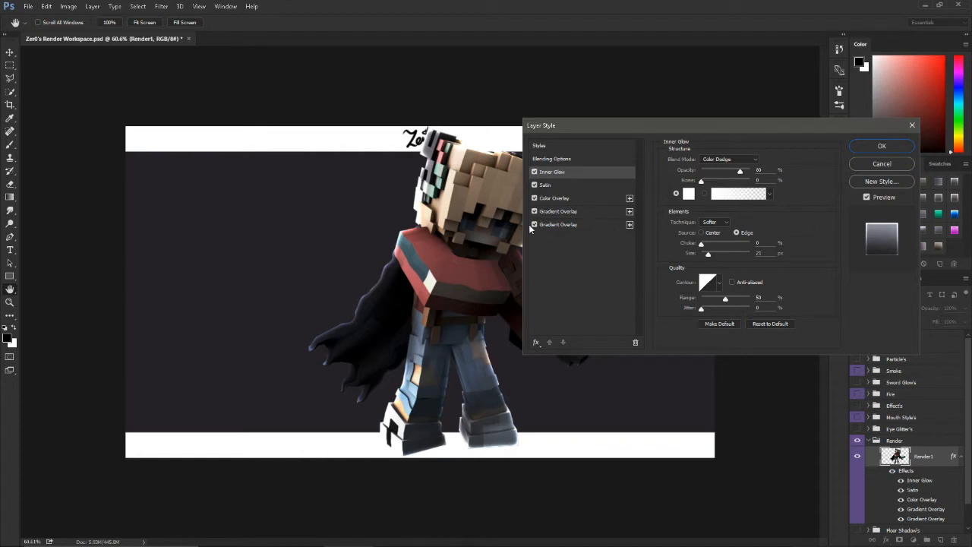
click(548, 185)
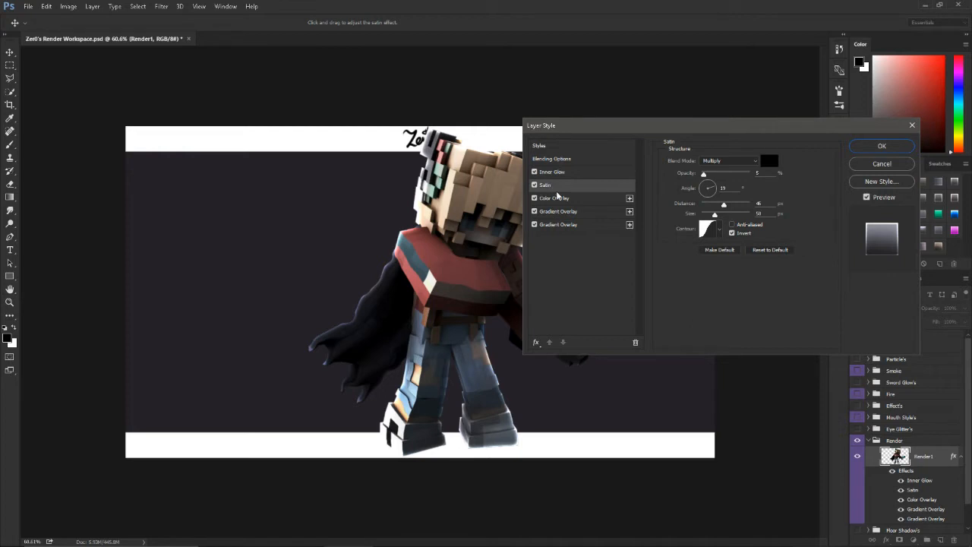
click(567, 199)
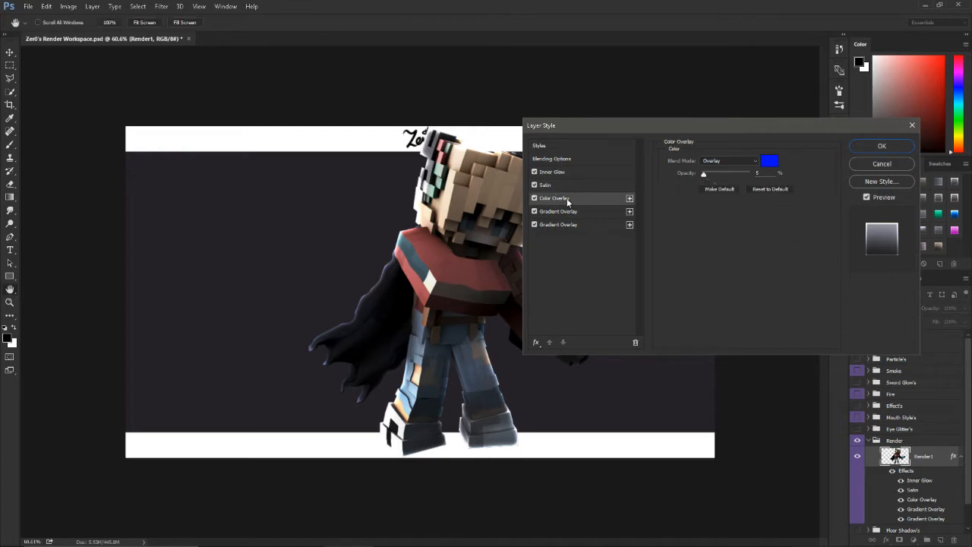
click(567, 212)
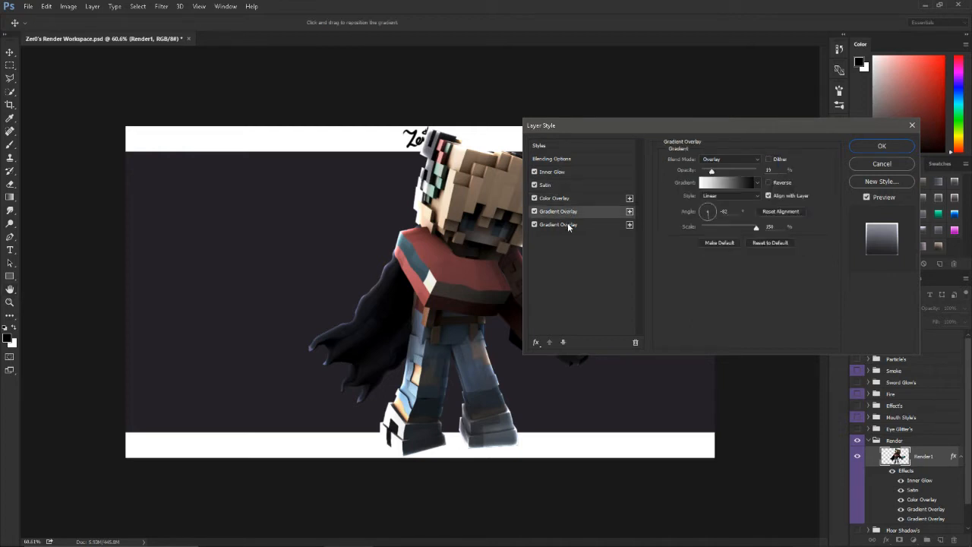
click(569, 226)
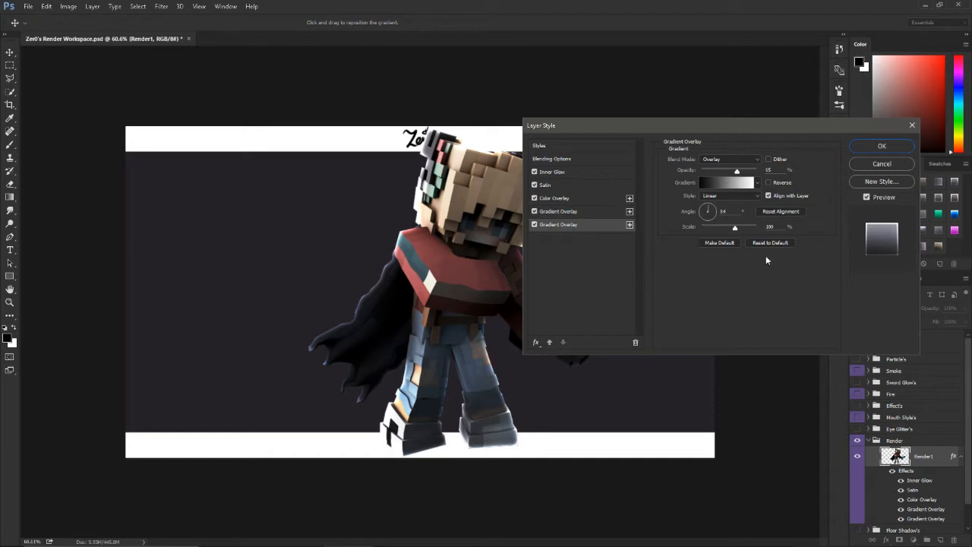
click(880, 145)
key(1)
drag(530, 327, 527, 321)
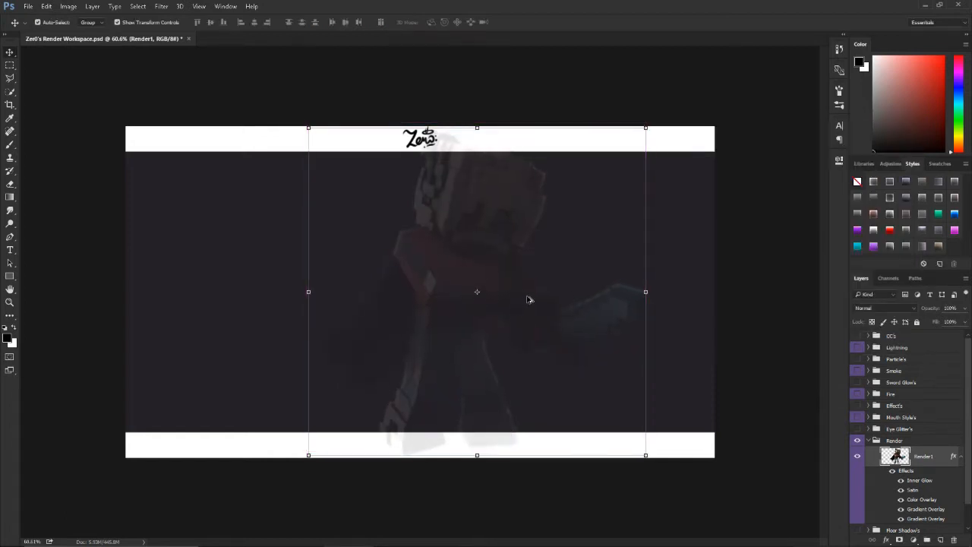
key(0)
key(1)
key(0)
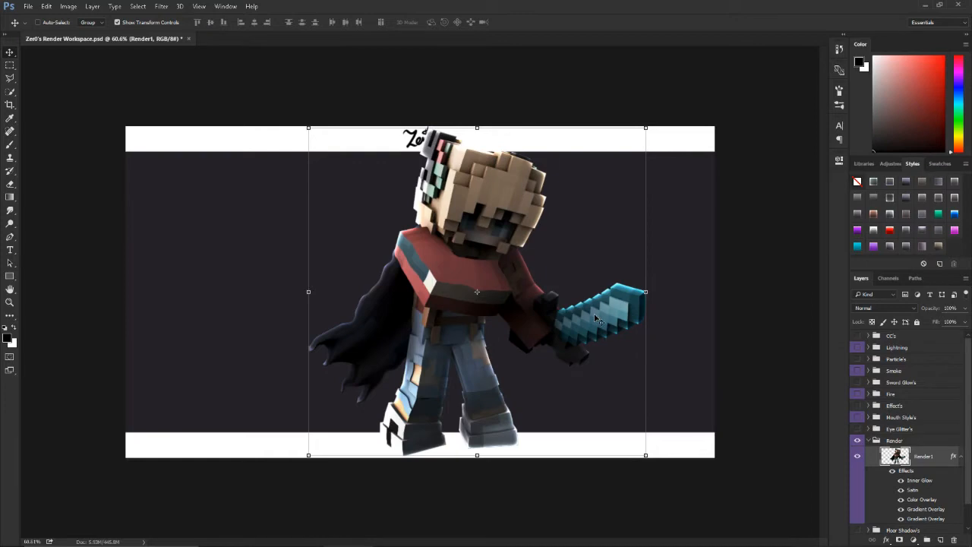
scroll(547, 319, up, 7)
scroll(545, 319, down, 8)
scroll(532, 317, up, 6)
scroll(532, 316, down, 4)
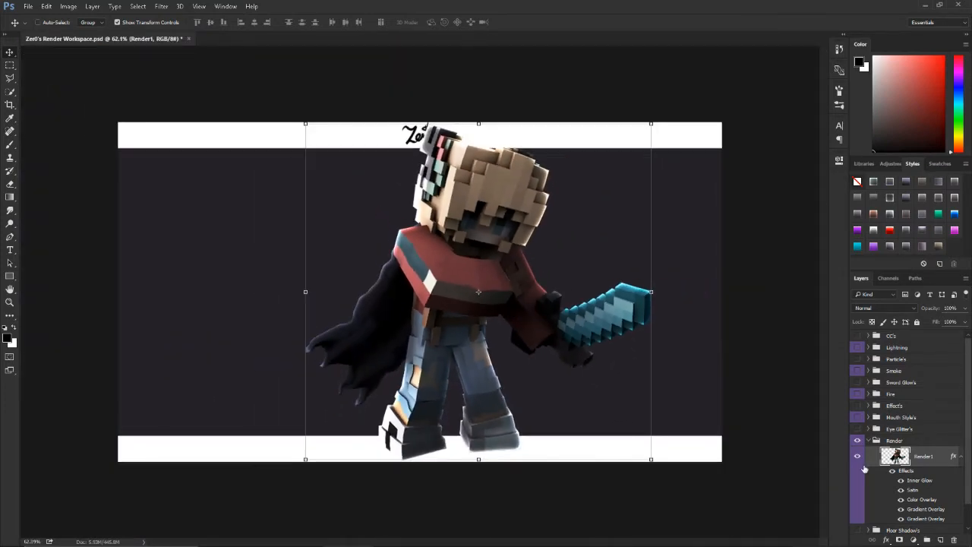
Step: Copy the Render1 layer's style and rasterize the style into the layer
right_click(931, 459)
click(830, 311)
right_click(922, 456)
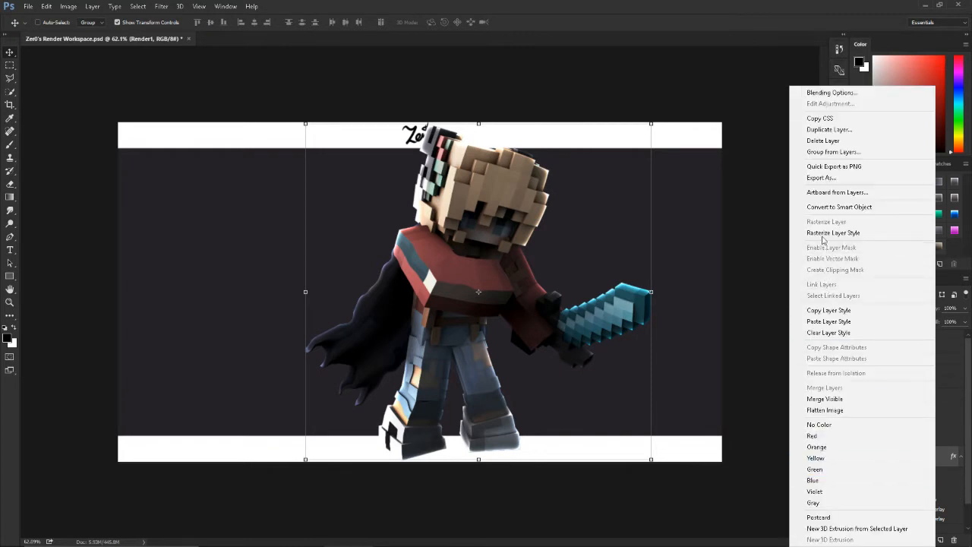
click(819, 236)
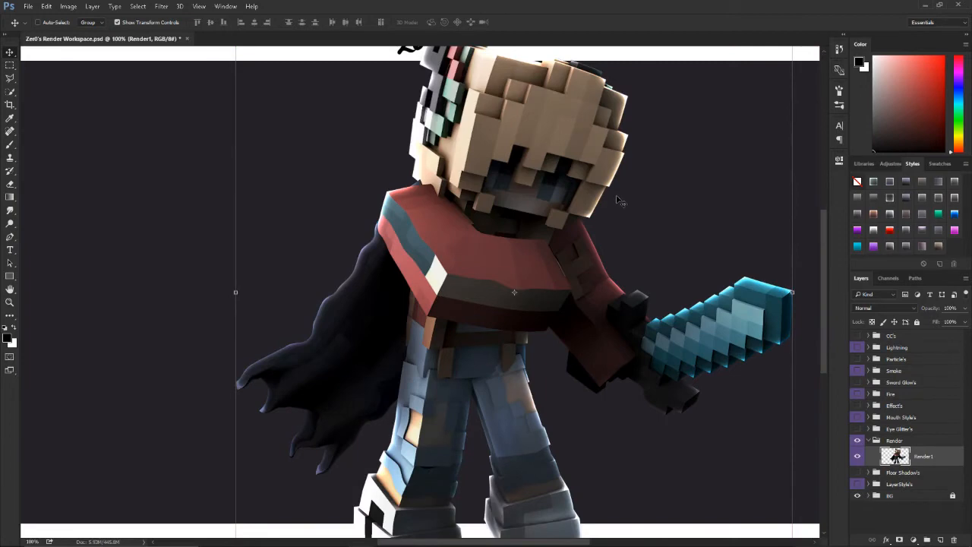
key(ctrl+0)
scroll(567, 271, up, 3)
scroll(573, 288, down, 2)
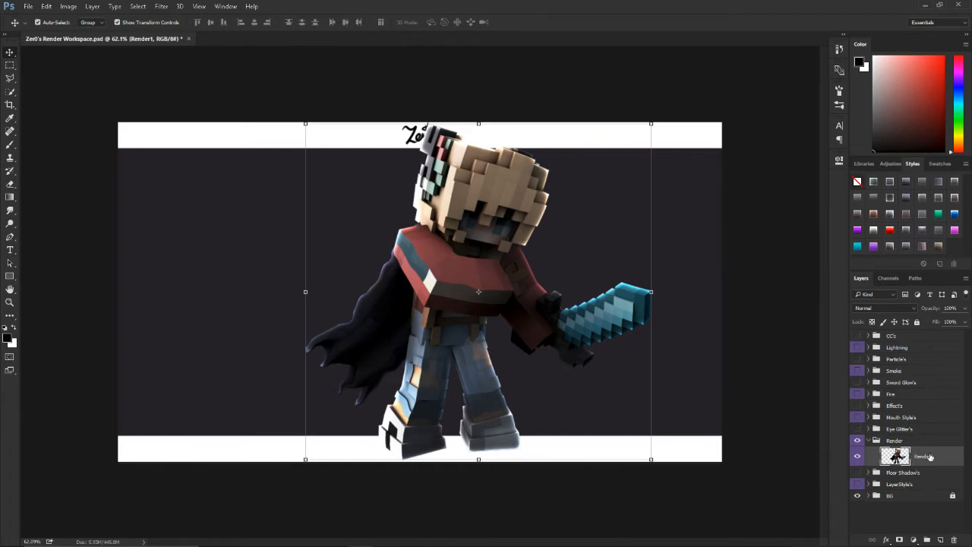
Step: Duplicate the Render1 layer and apply only the bottommost Plastic Wrap effect of the Filter Gallery stack to the copy
key(ctrl+j)
scroll(602, 346, up, 2)
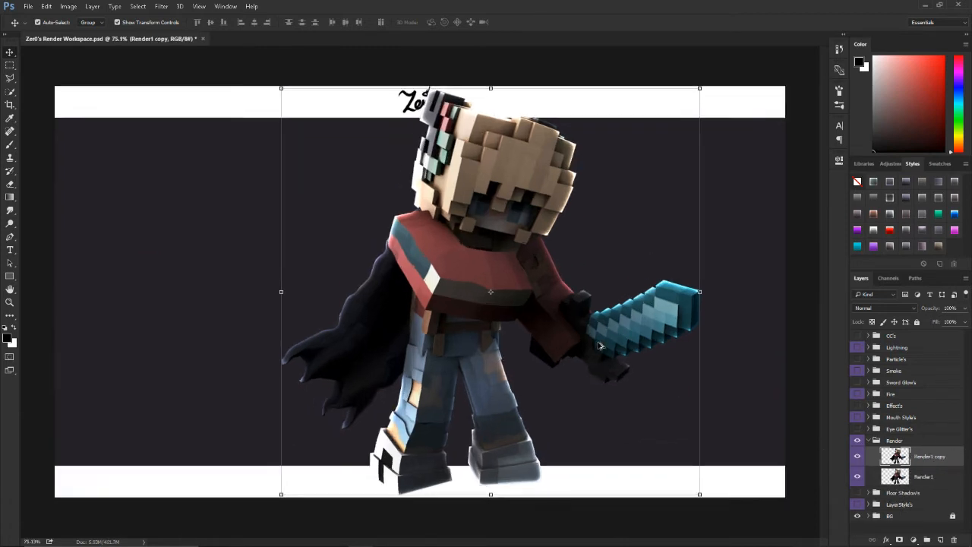
scroll(602, 347, down, 1)
click(161, 7)
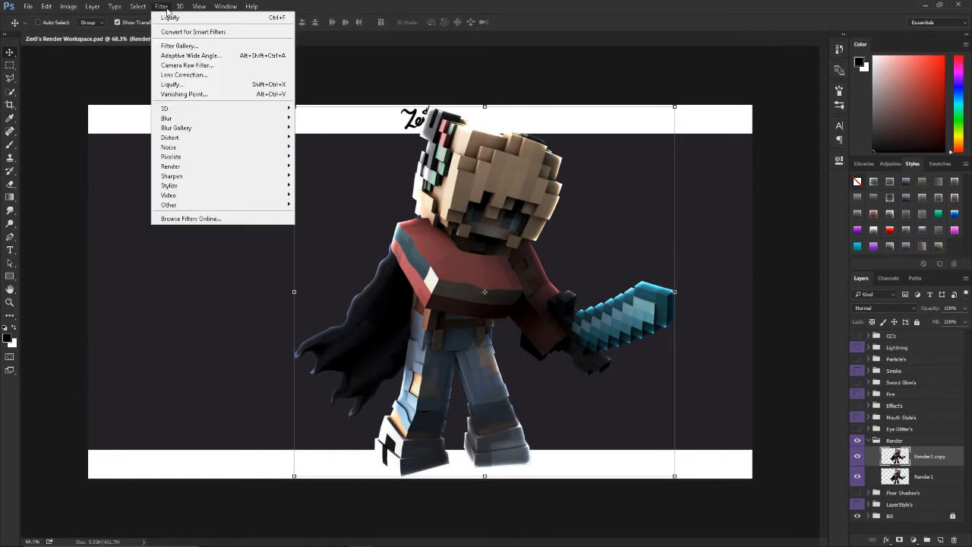
click(177, 46)
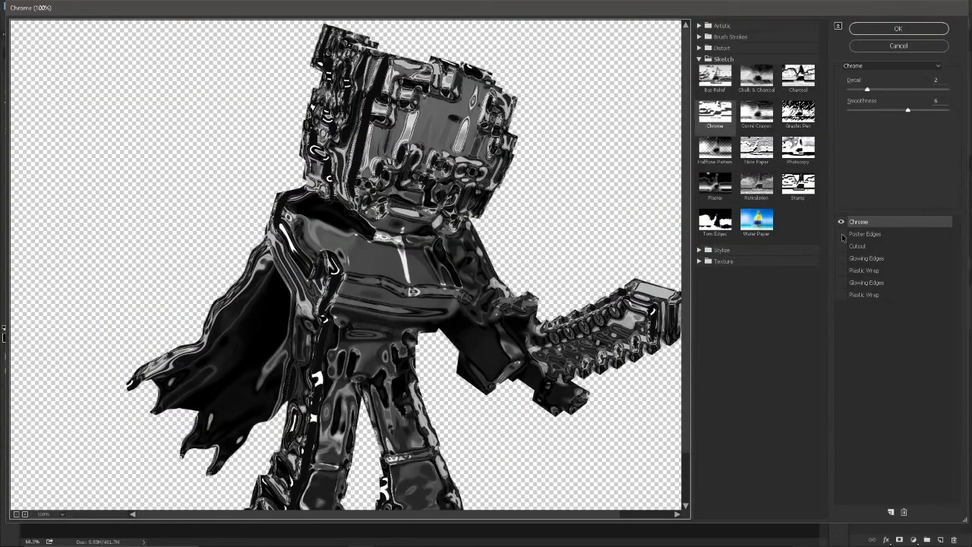
click(840, 221)
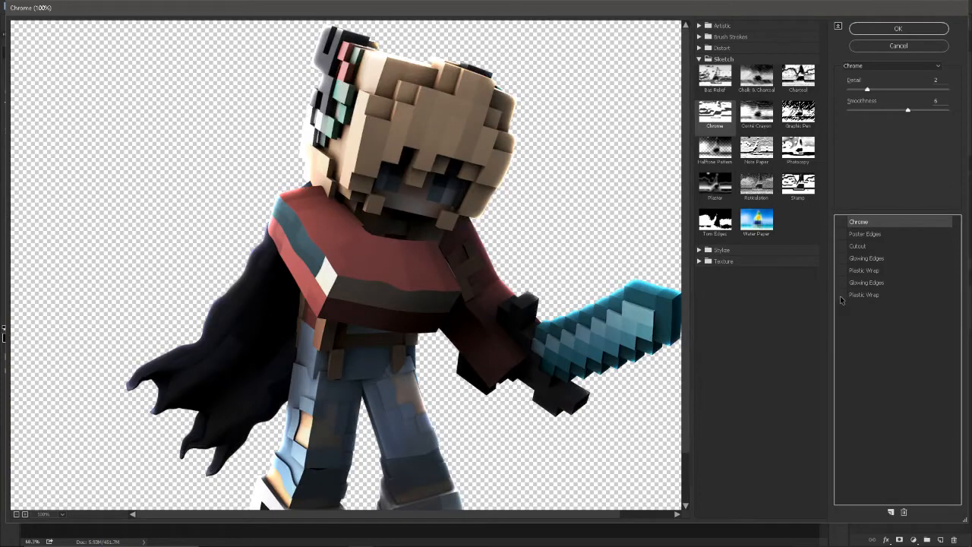
click(840, 294)
alt+click(440, 276)
scroll(440, 276, down, 1)
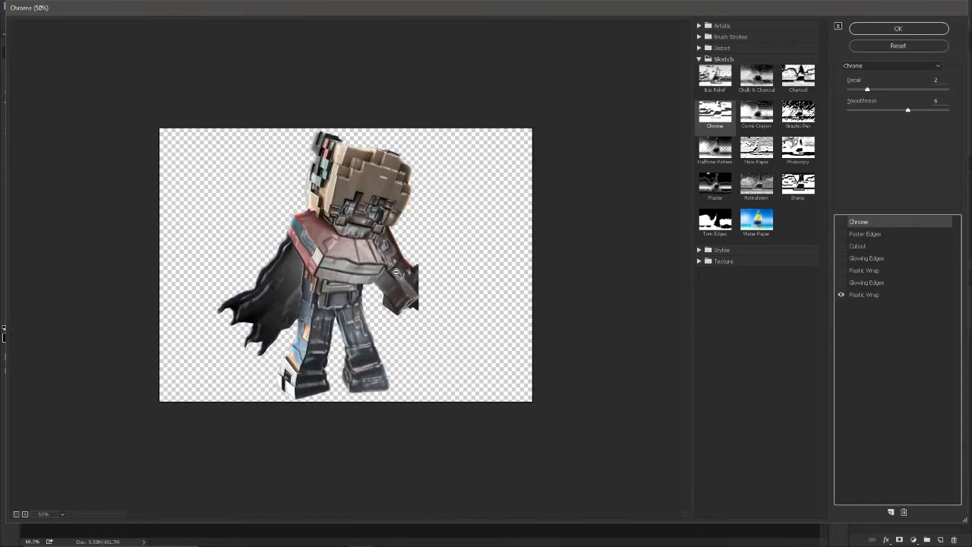
scroll(413, 272, up, 1)
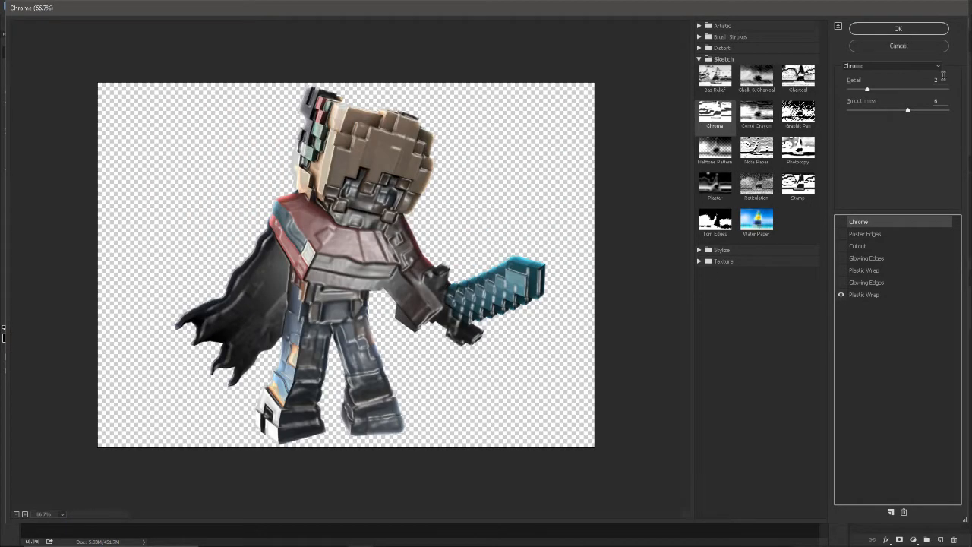
click(873, 296)
click(859, 30)
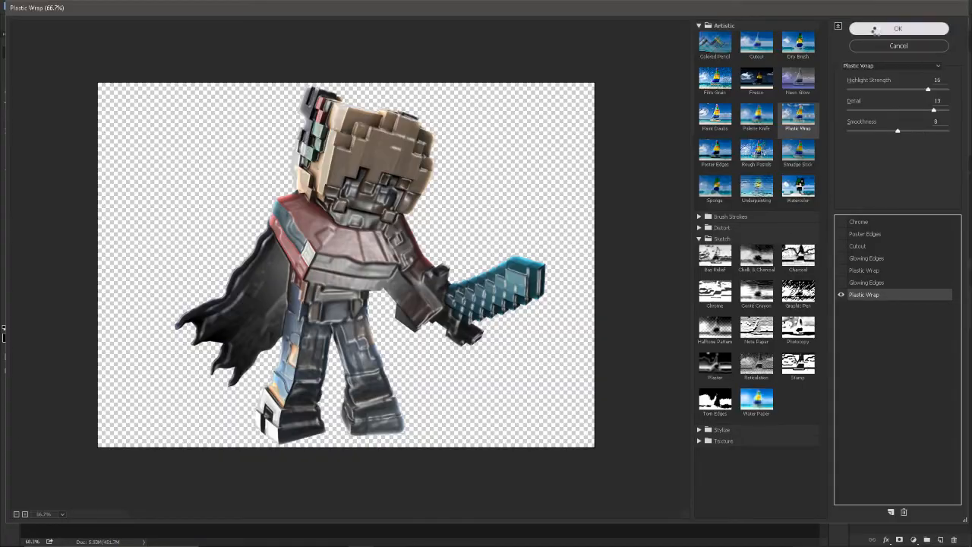
Step: Set the Render1 copy layer's blend mode to Overlay and lower its opacity to about 50%
click(867, 310)
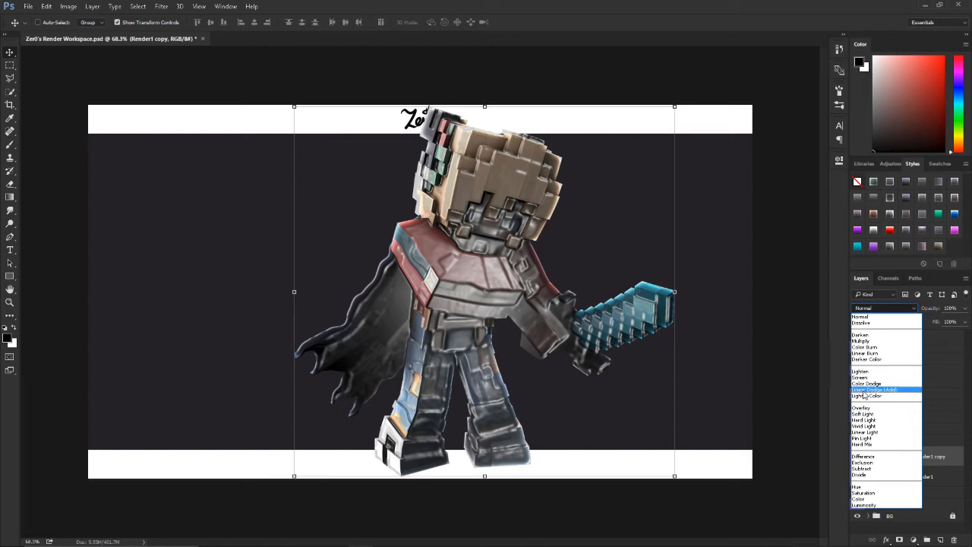
click(873, 409)
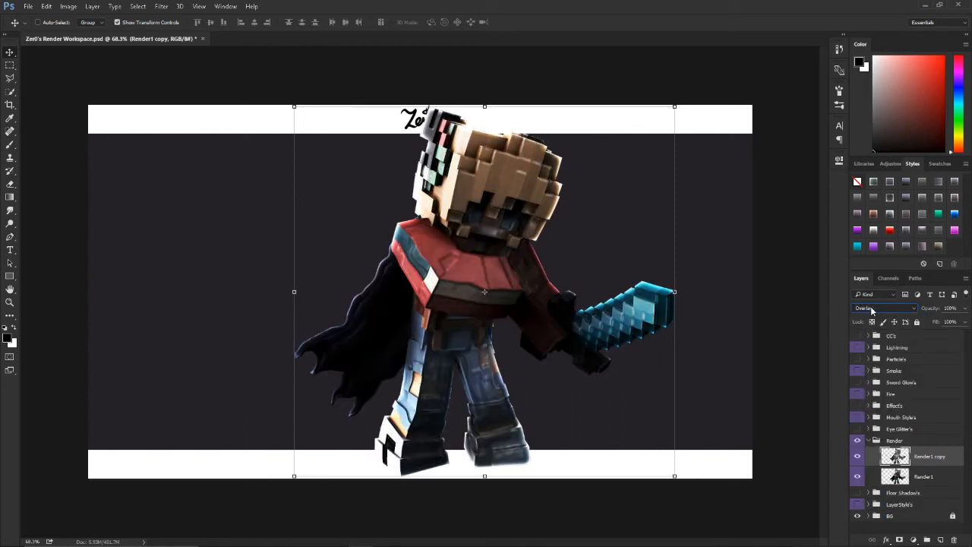
click(963, 308)
mouse_move(963, 322)
mouse_down()
mouse_move(938, 323)
mouse_move(936, 310)
mouse_up()
Step: Soften the plastic effect across the figure and sword on the Render1 copy layer with a large soft Eraser at 50% opacity
key(e)
click(484, 360)
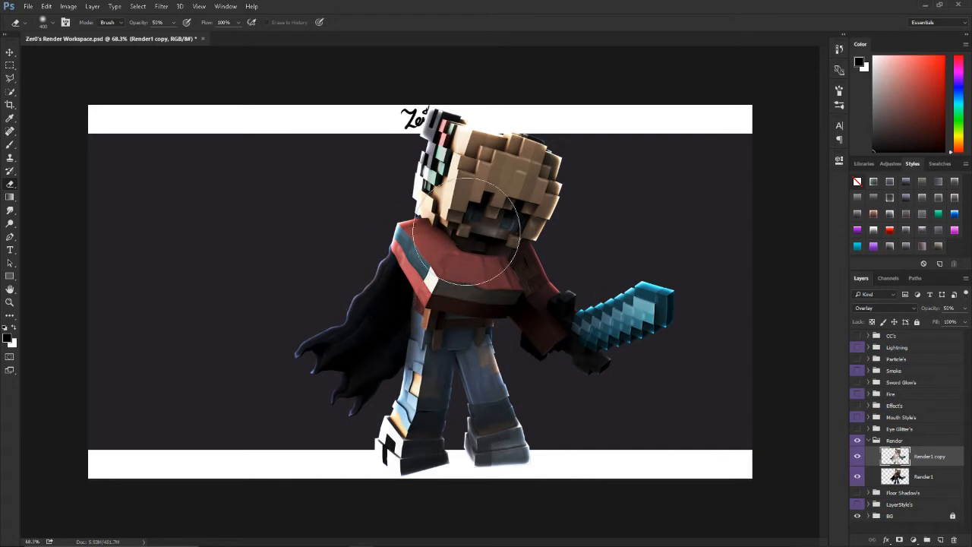
drag(574, 338, 705, 335)
scroll(506, 303, up, 2)
scroll(507, 303, down, 1)
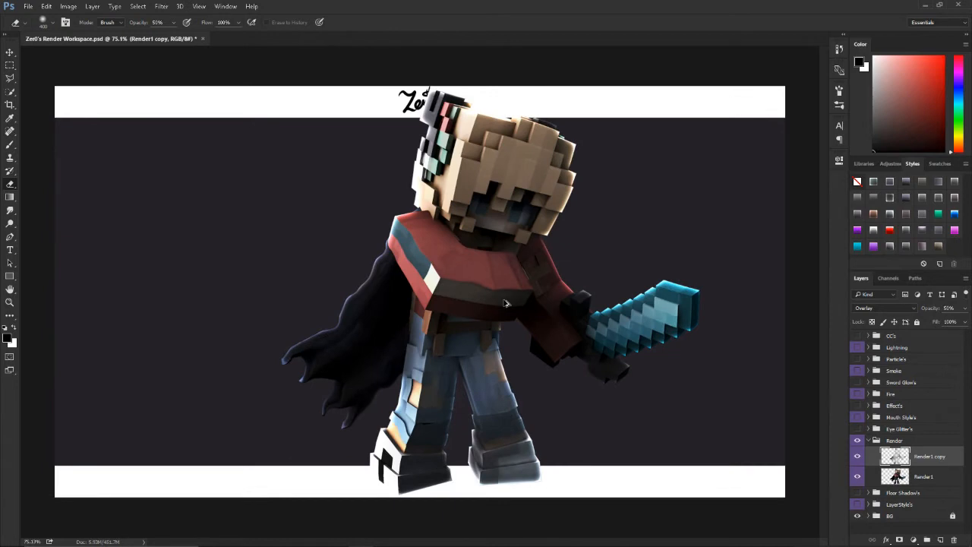
Step: Duplicate the original Render1 layer again and apply only the Chrome effect from the Filter Gallery to the new copy, with Plastic Wrap hidden
click(928, 478)
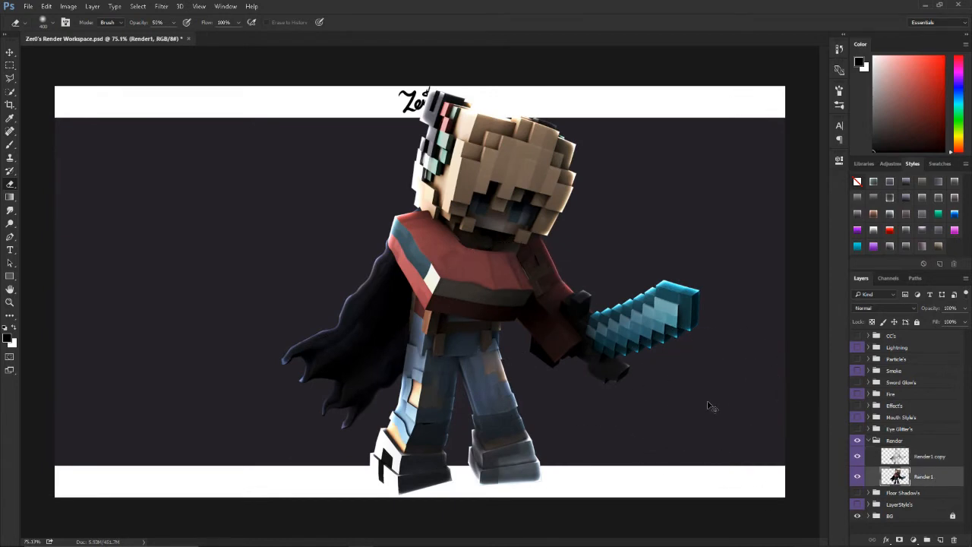
key(ctrl+j)
click(180, 6)
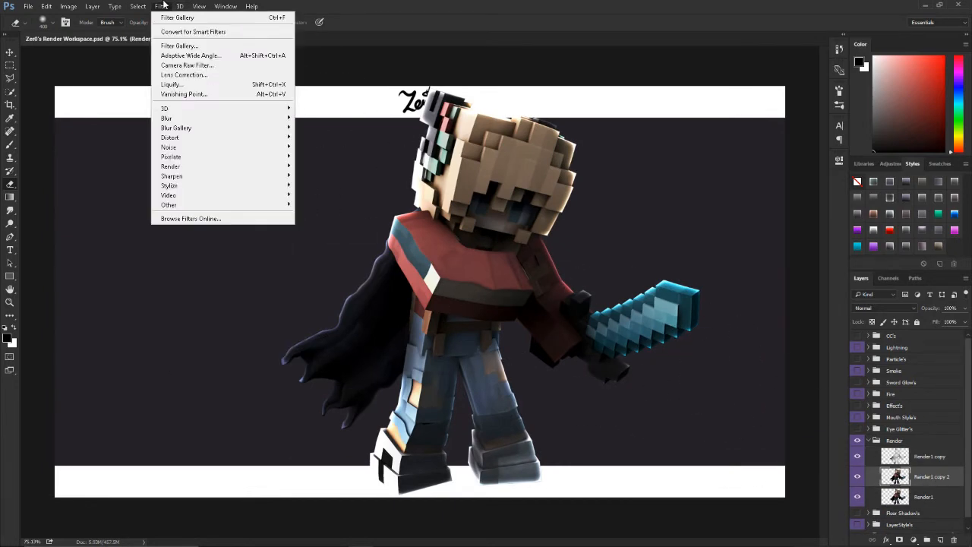
click(171, 45)
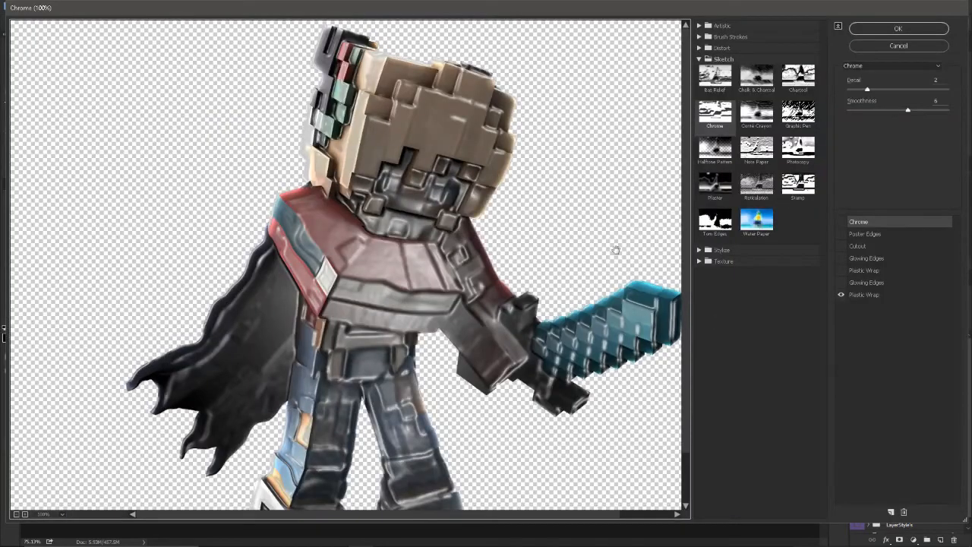
scroll(476, 265, down, 2)
click(841, 295)
click(841, 221)
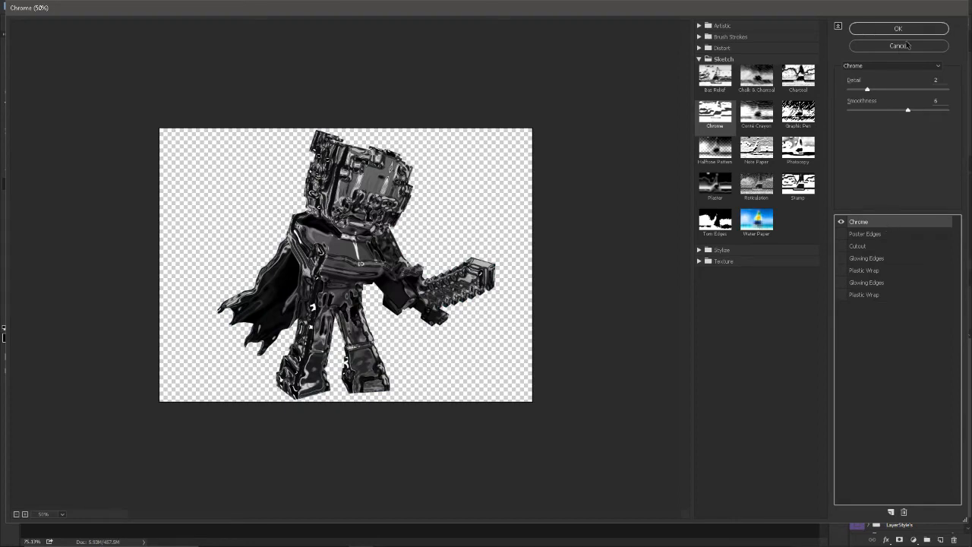
scroll(346, 265, up, 2)
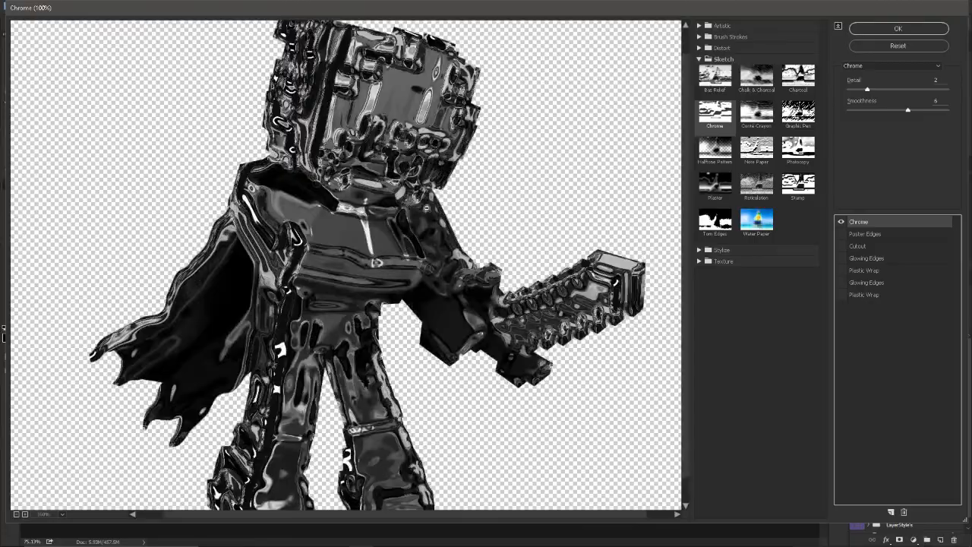
click(897, 28)
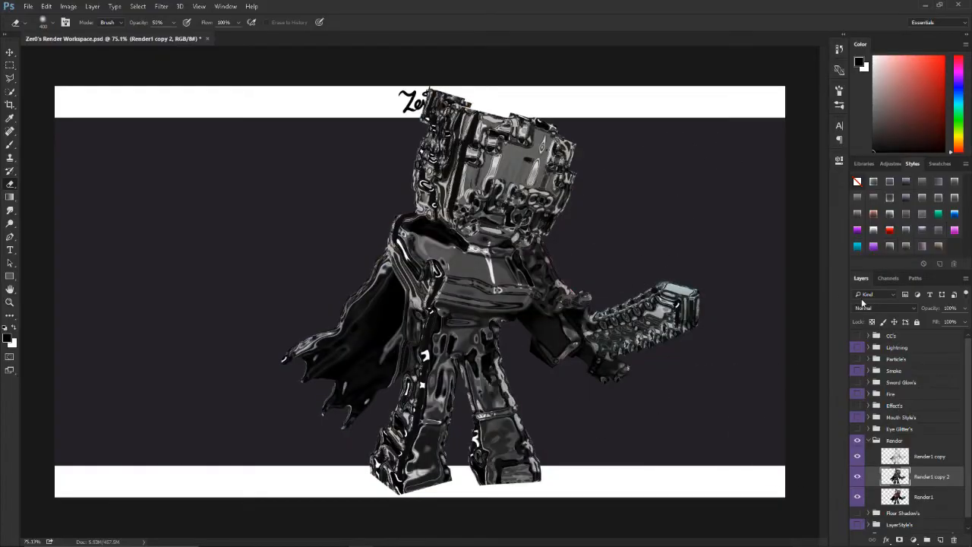
Step: Set the Render1 copy 2 layer's blend mode to Soft Light and lower its opacity to 20%
click(867, 307)
click(871, 408)
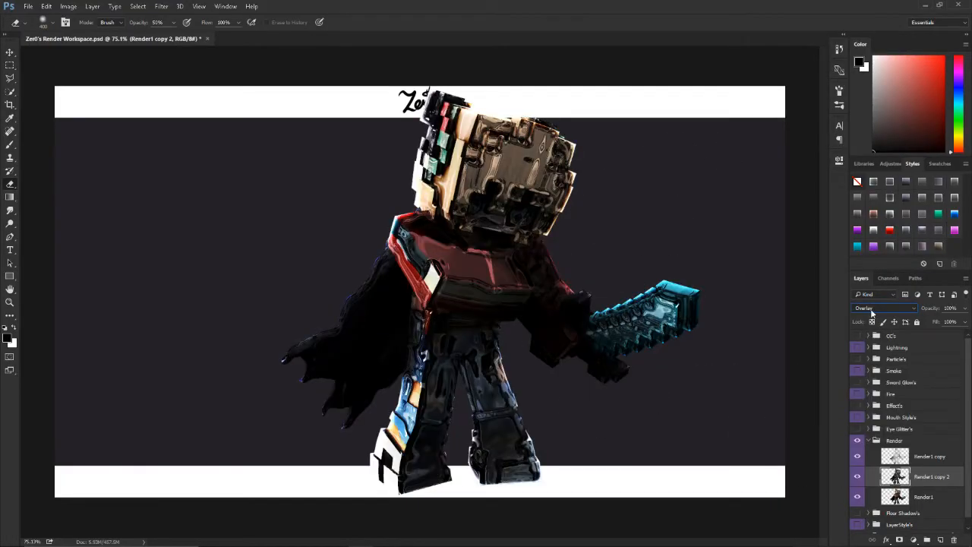
scroll(872, 312, down, 1)
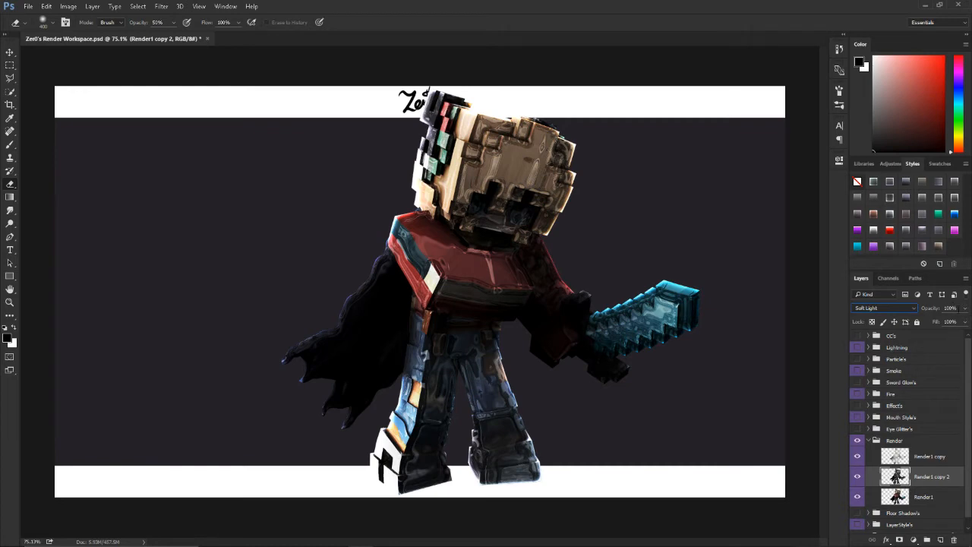
text(20)
key(Return)
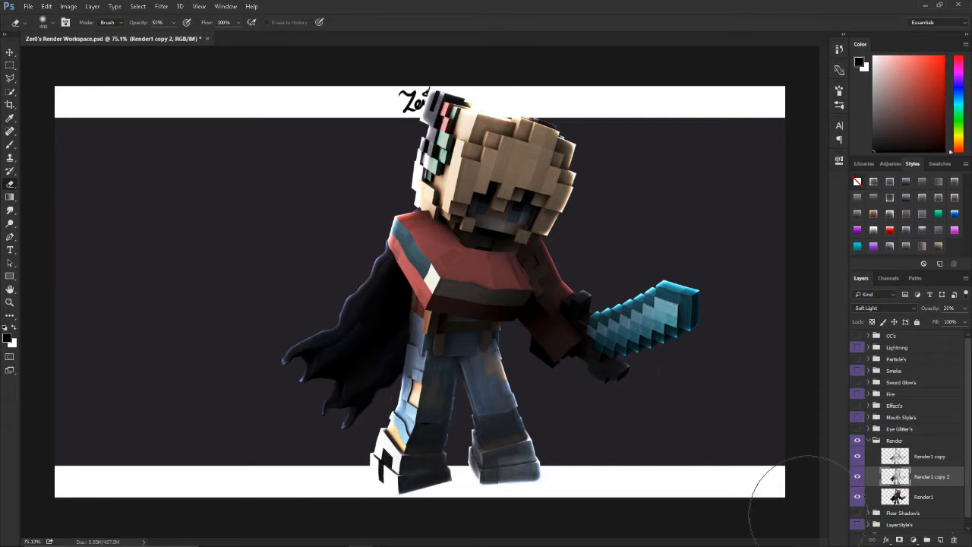
Step: Duplicate the original Render1 layer again and apply a High Pass filter with a 50-pixel radius to the new copy
click(926, 497)
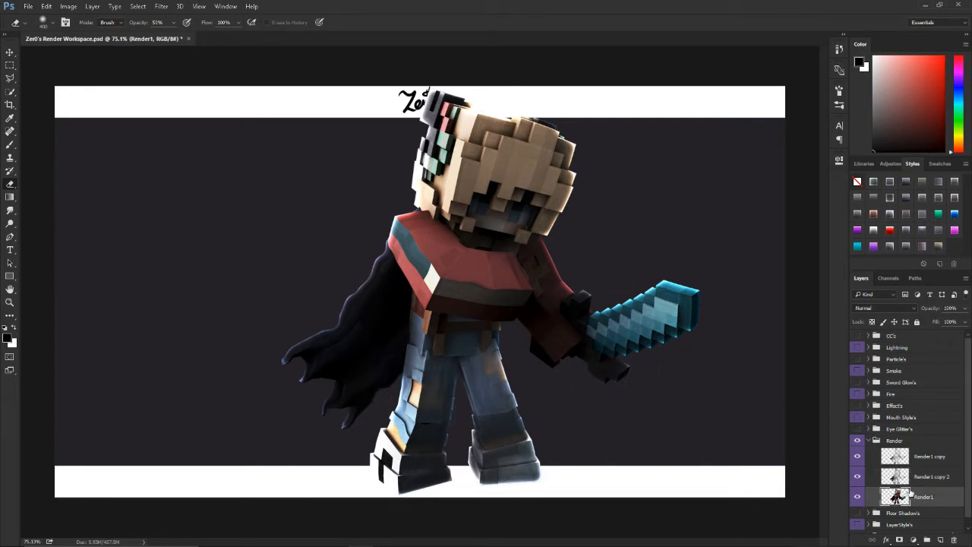
key(ctrl+j)
scroll(916, 469, down, 1)
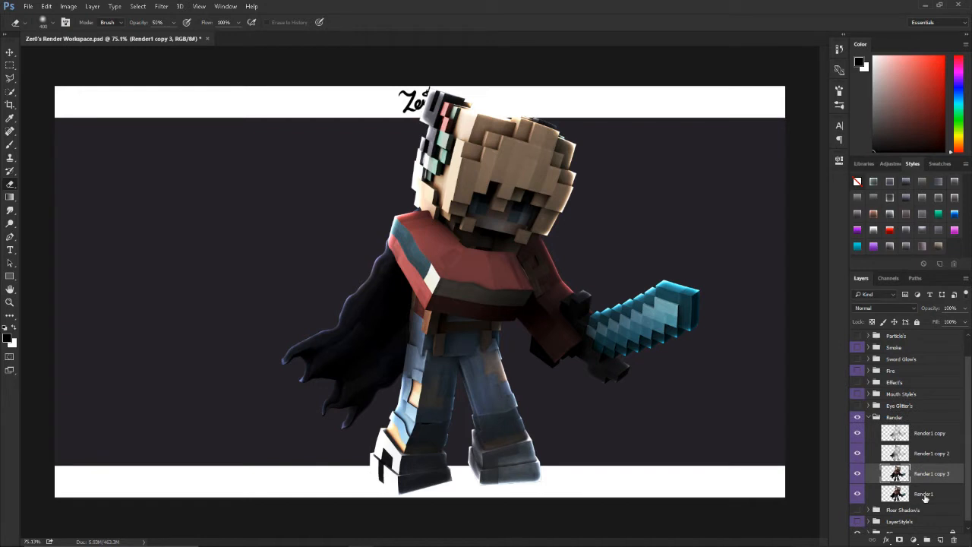
click(161, 6)
mouse_move(228, 207)
click(342, 207)
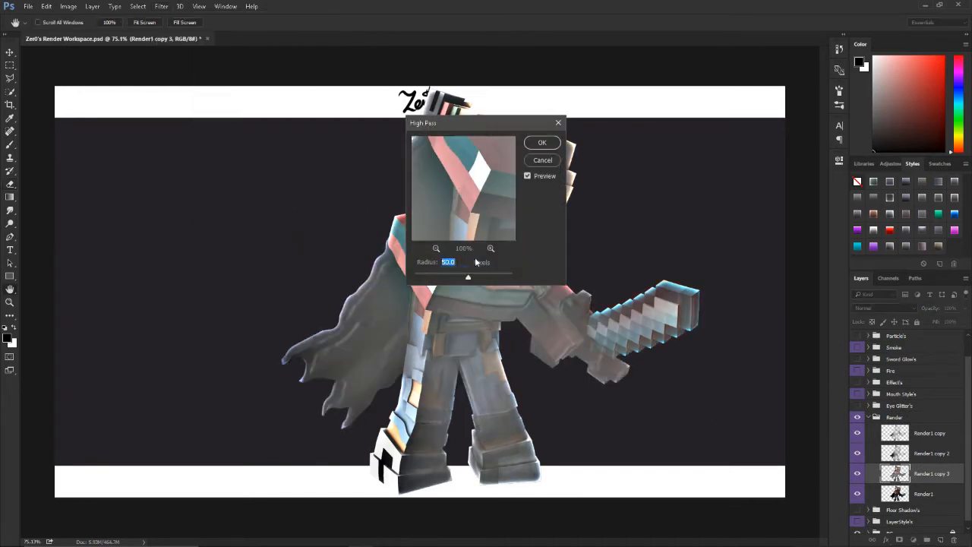
click(542, 142)
Step: Set the Render1 copy 3 layer to Soft Light at 65% opacity and compare the render with and without it
click(868, 309)
click(885, 398)
click(964, 309)
drag(959, 322, 953, 323)
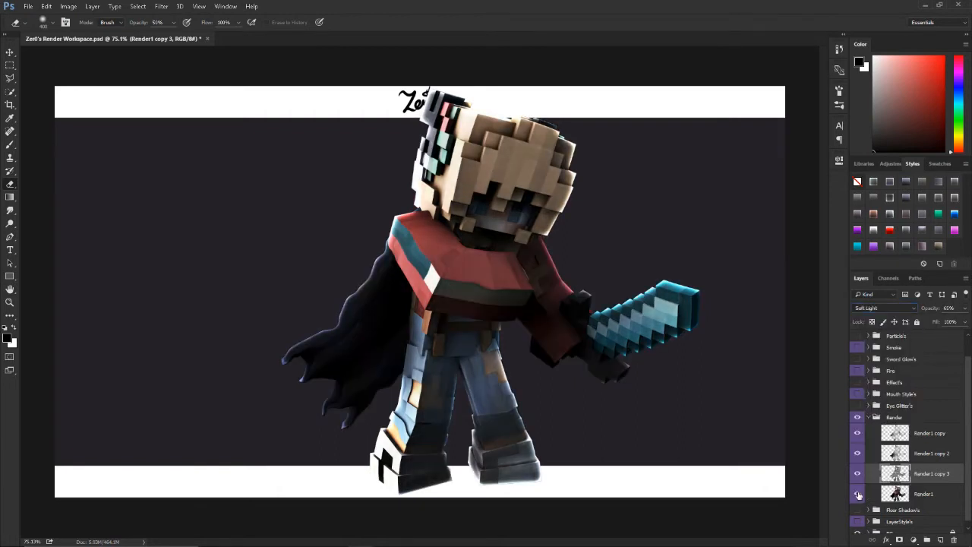
click(858, 473)
click(857, 473)
click(856, 475)
click(857, 473)
scroll(874, 473, down, 1)
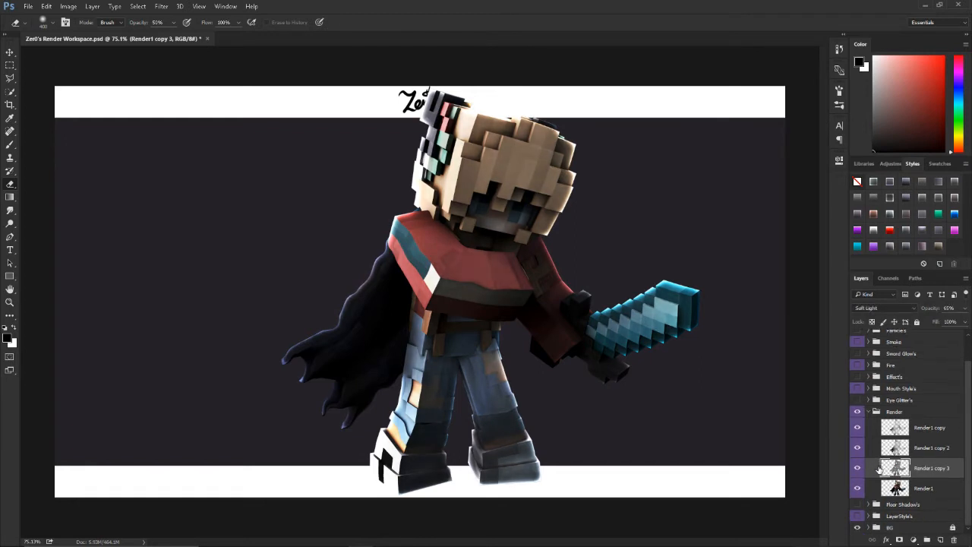
scroll(622, 384, down, 1)
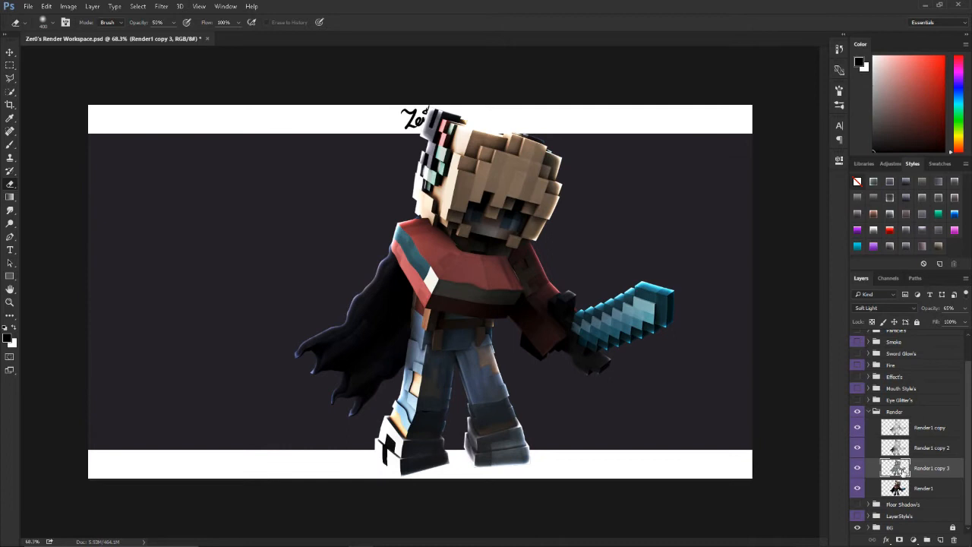
Step: Add a new empty layer directly above Render1 and clip it to the render as a clipping mask
click(959, 487)
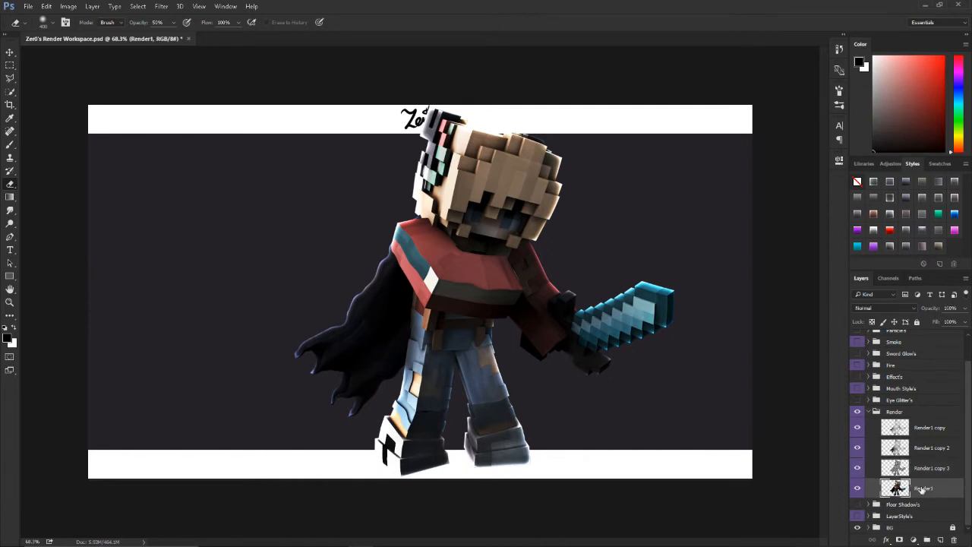
click(940, 539)
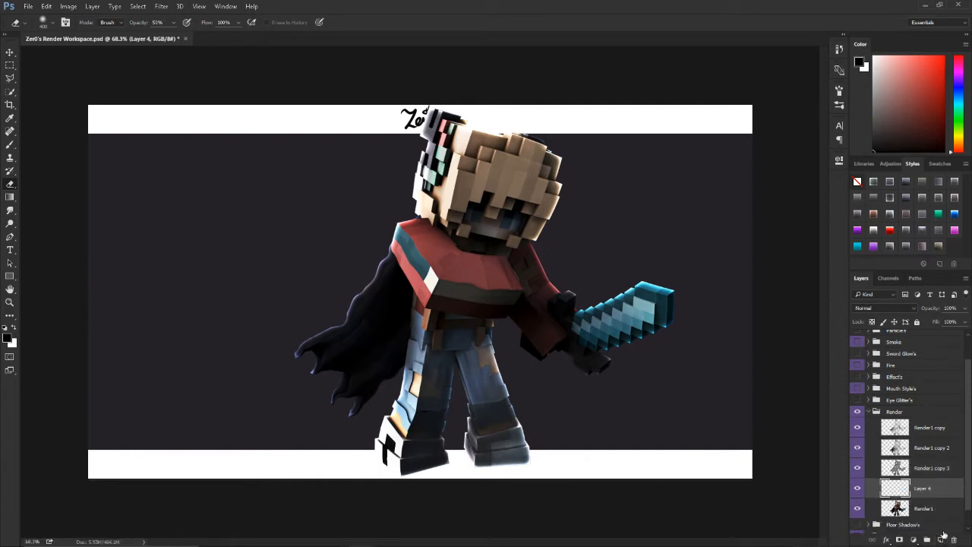
right_click(917, 492)
click(859, 216)
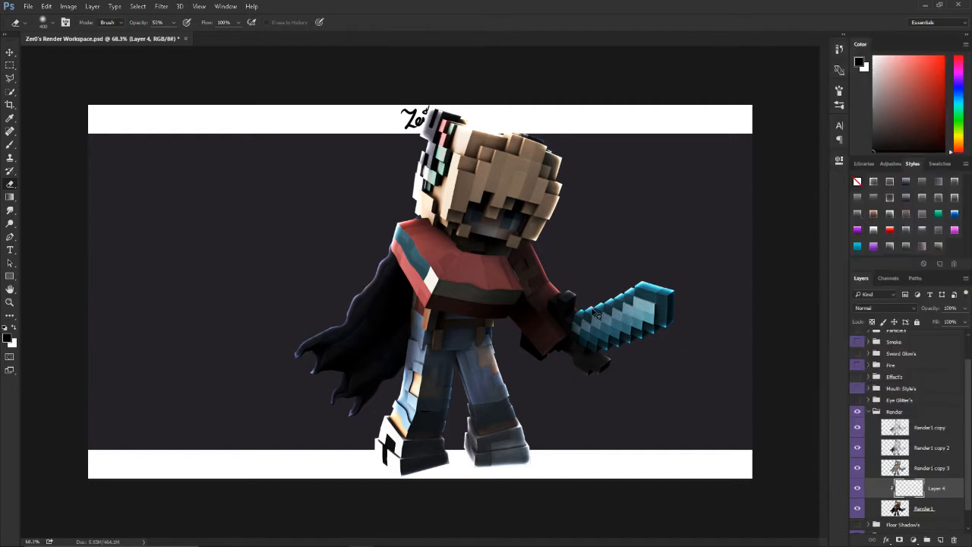
Step: Paint white over the whole figure and sword on the clipped Layer 4 with a very large soft brush
scroll(540, 310, up, 1)
key(b)
key(bracketright)
key(bracketright)
key(bracketright)
key(bracketright)
key(bracketright)
key(bracketright)
key(bracketright)
key(bracketright)
key(bracketright)
key(bracketright)
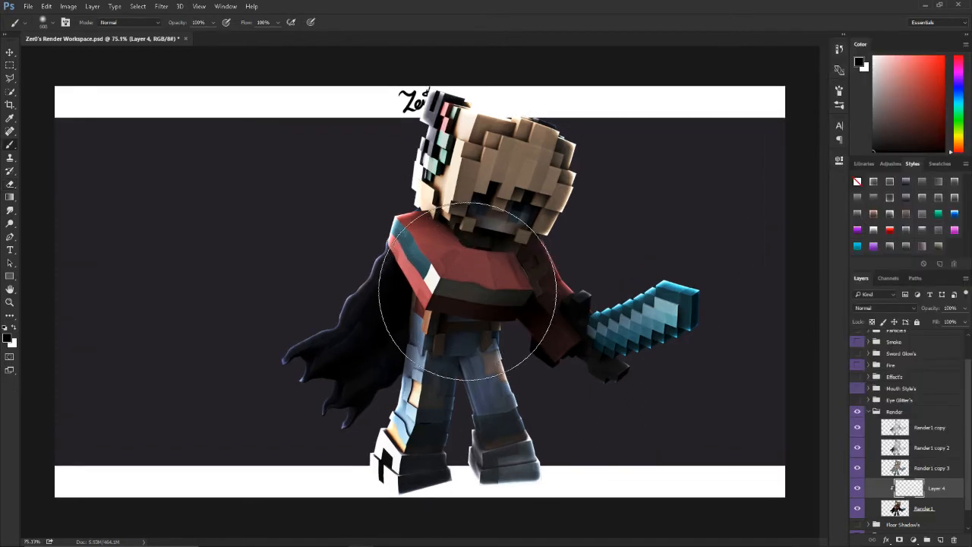
key(x)
mouse_move(353, 425)
mouse_down()
mouse_move(395, 182)
mouse_move(636, 105)
mouse_move(582, 425)
mouse_move(718, 445)
mouse_up()
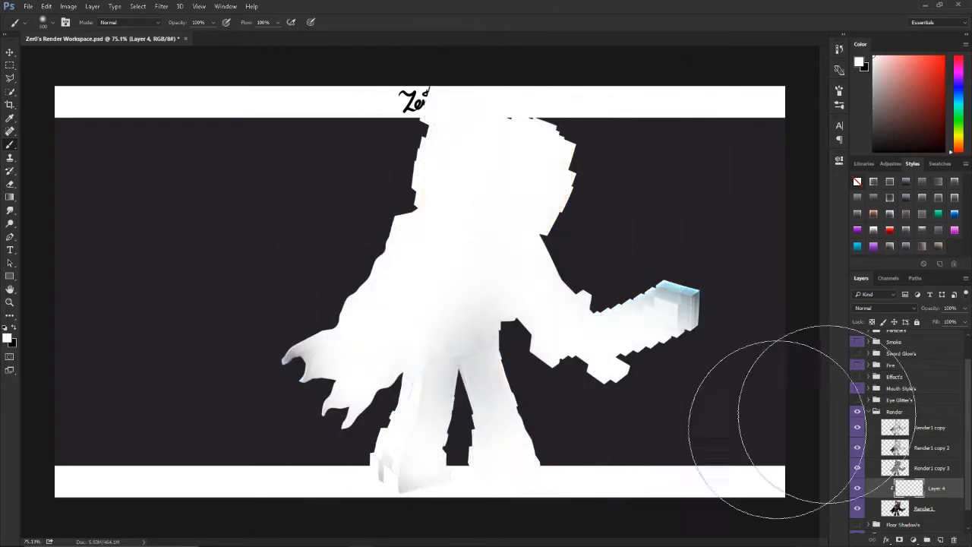
Step: Set Layer 4's blend mode to Soft Light and lower its opacity to about 39%
click(881, 310)
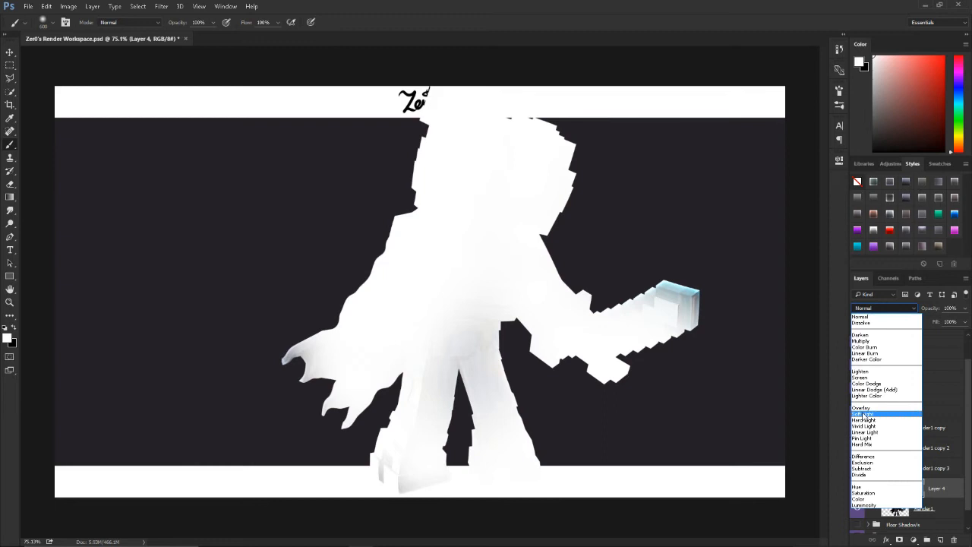
click(863, 414)
click(964, 308)
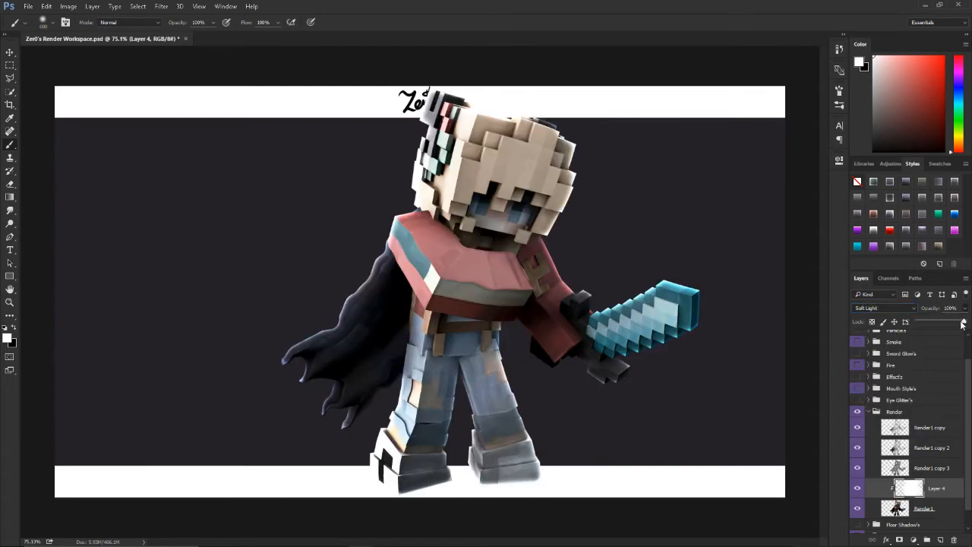
drag(940, 322, 933, 324)
Step: Add another clipped layer between Layer 4 and Render1 and paint a muted blue over the figure with the large soft brush
key(x)
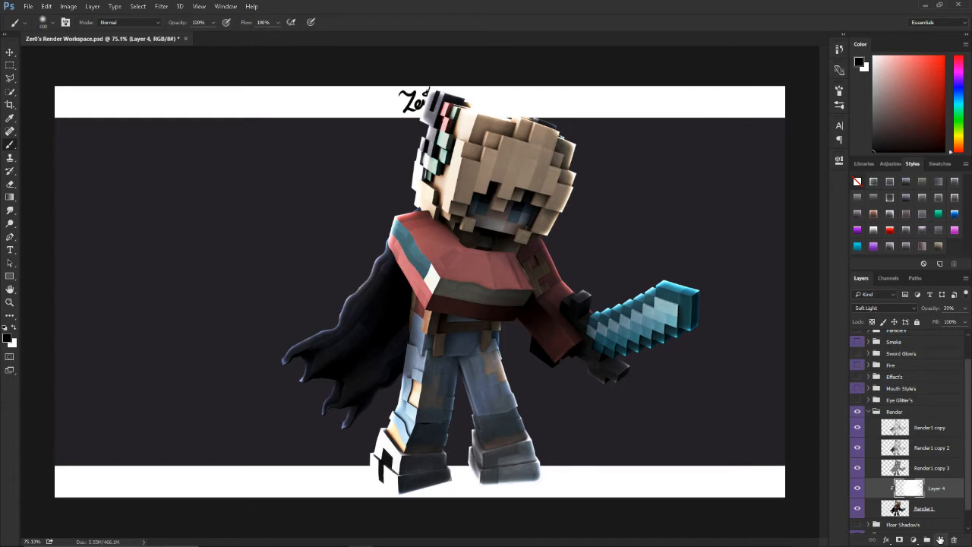
ctrl+click(940, 539)
click(957, 90)
click(901, 102)
mouse_move(586, 334)
mouse_down()
mouse_move(527, 108)
mouse_move(434, 54)
mouse_move(347, 249)
mouse_move(428, 489)
mouse_move(455, 471)
mouse_up()
Step: Set Layer 5's blend mode to Overlay at about 37% opacity, and reset the painting colors to black and white
click(874, 308)
click(885, 410)
click(965, 307)
drag(962, 322, 935, 324)
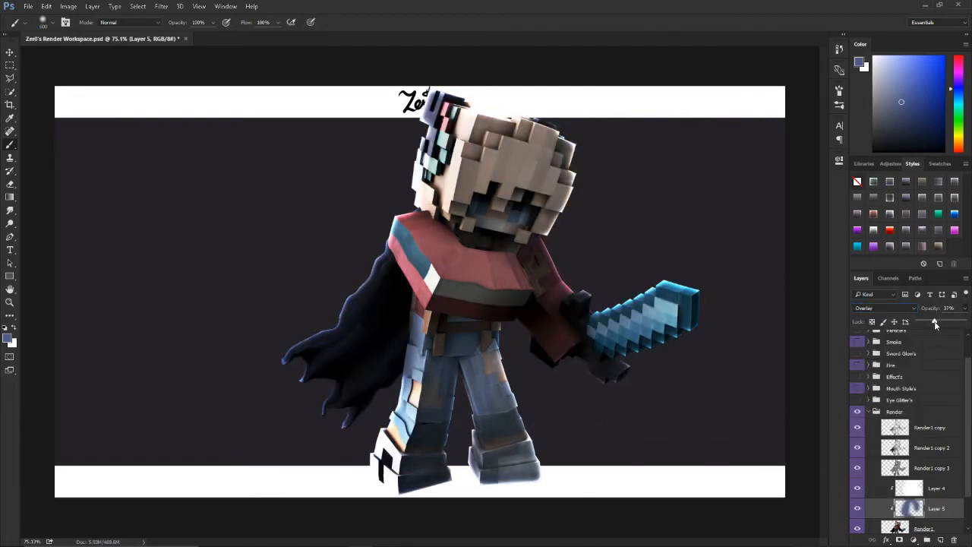
key(d)
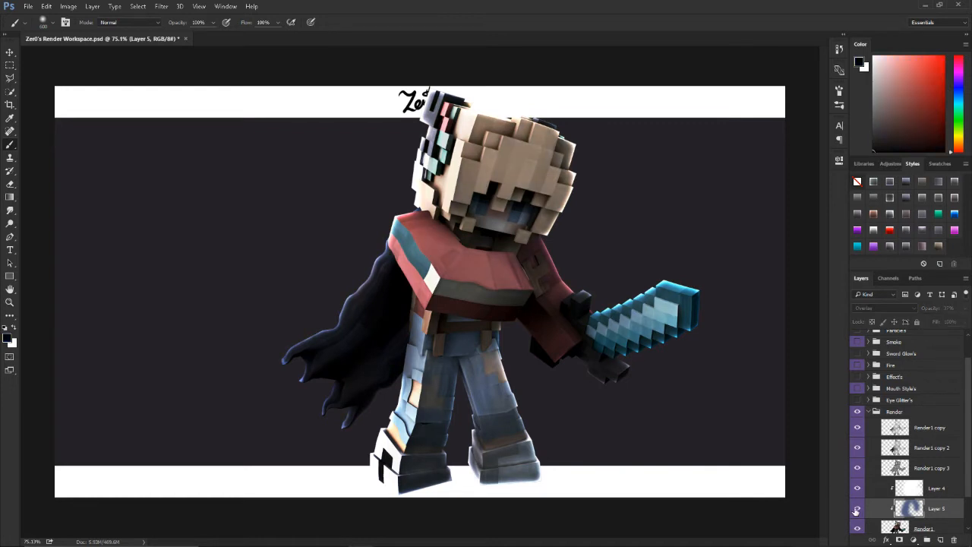
Step: Collapse the Render group and examine the retouched character both close up and as a whole
scroll(529, 320, down, 2)
scroll(530, 320, up, 2)
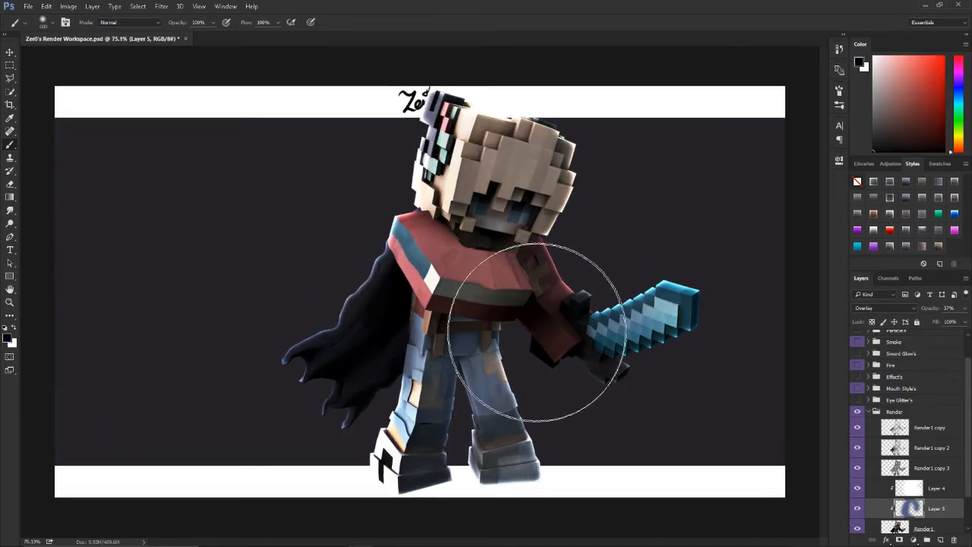
scroll(903, 432, down, 2)
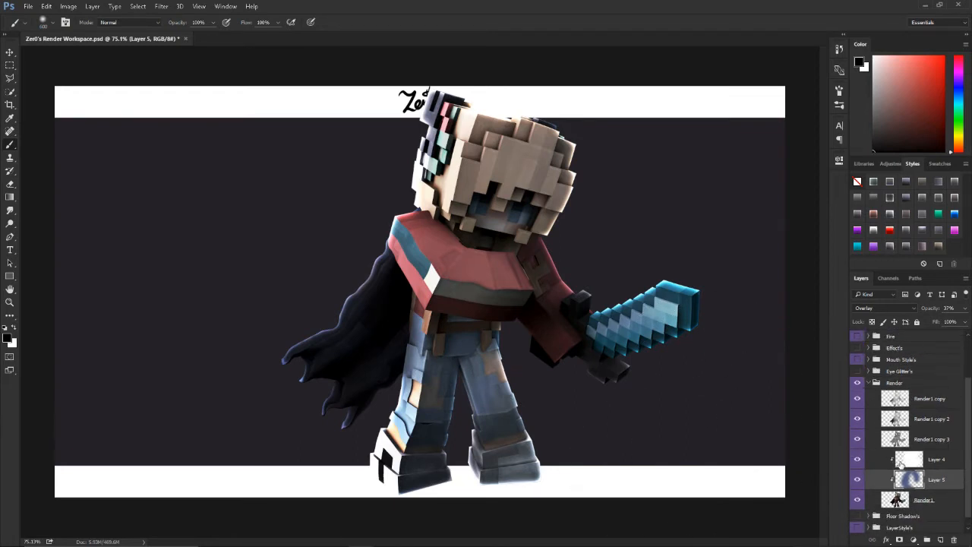
scroll(901, 461, up, 2)
click(868, 418)
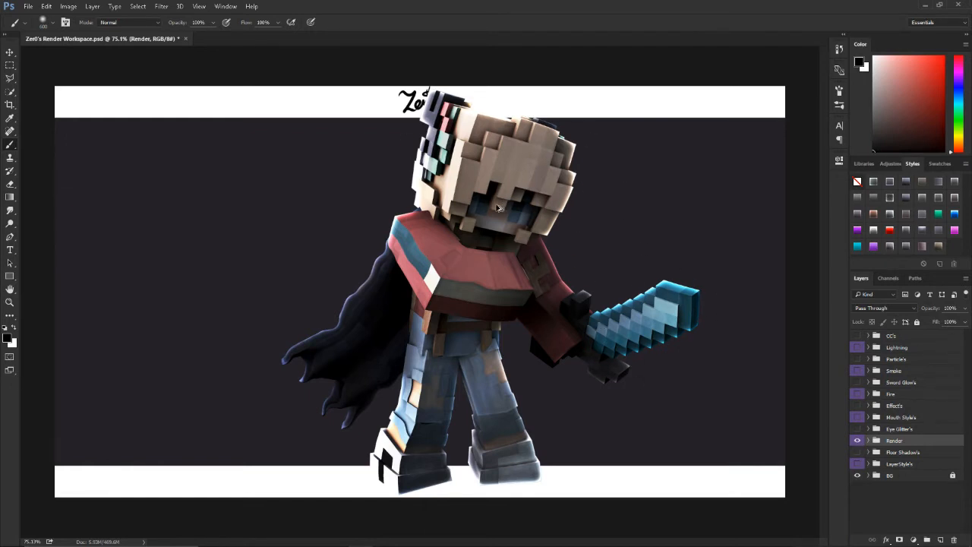
scroll(499, 206, up, 5)
key(ctrl+0)
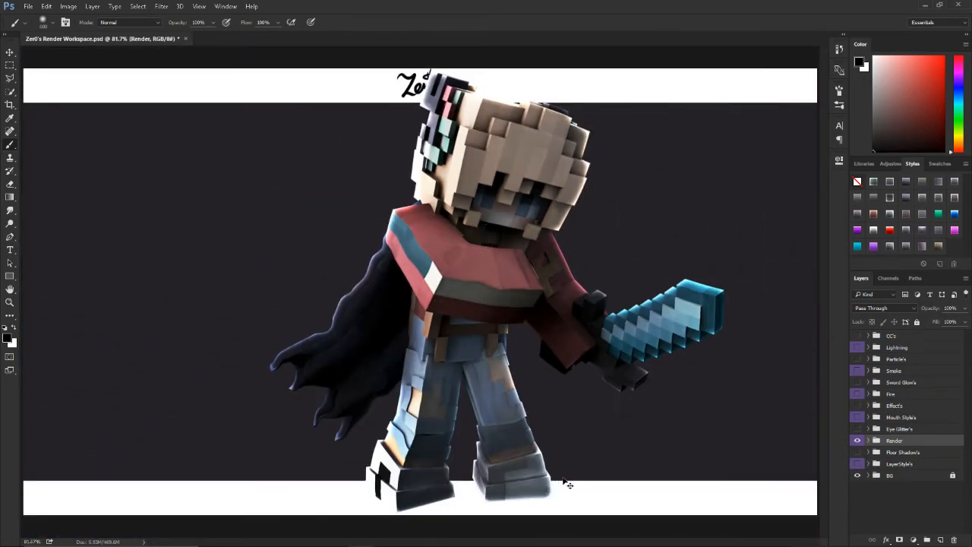
scroll(479, 283, down, 4)
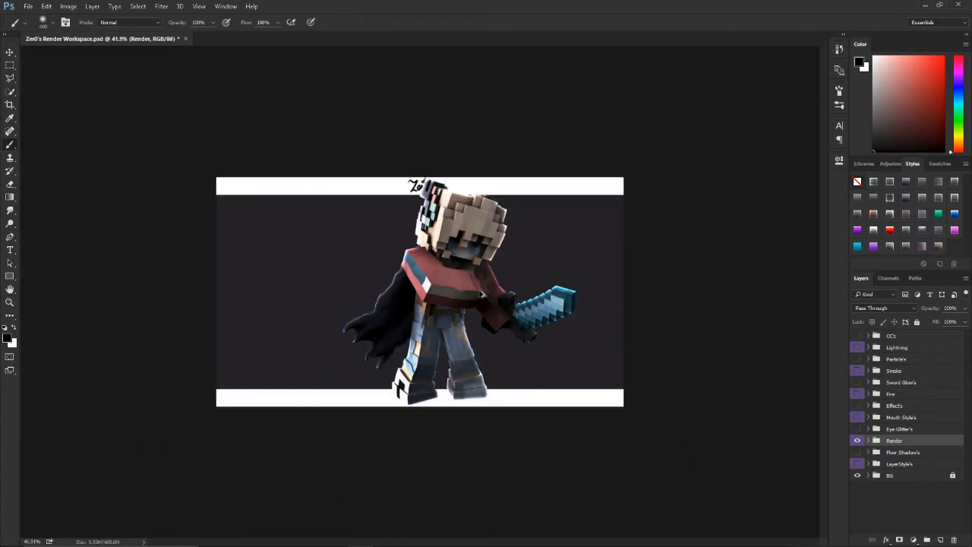
scroll(482, 294, up, 3)
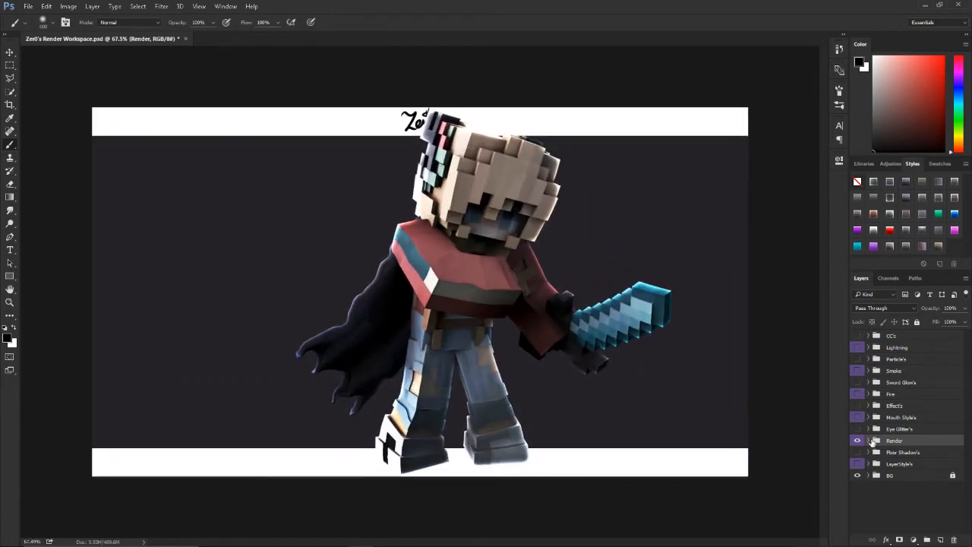
Step: Expand the Render group and compare the character with and without the white Layer 4 and the blue Layer 5
click(870, 440)
scroll(896, 471, down, 3)
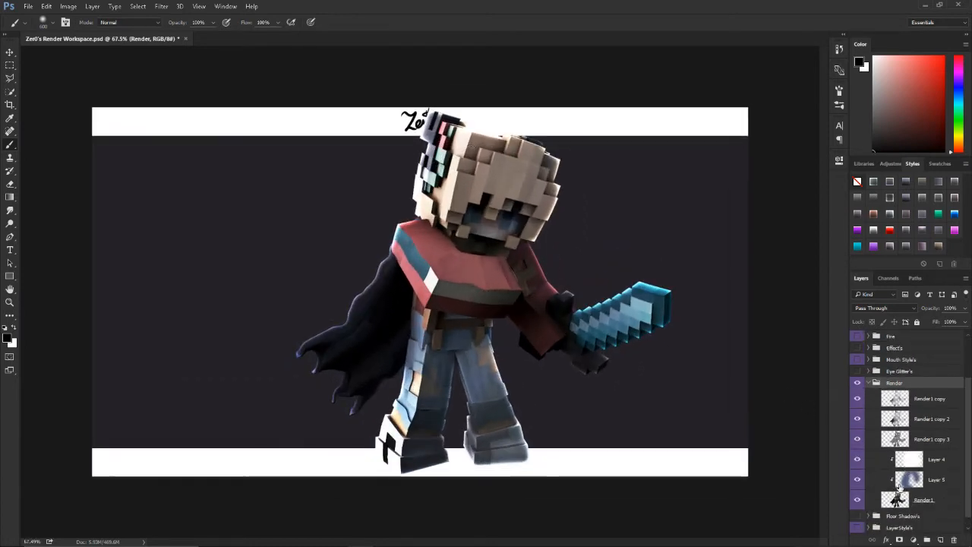
click(858, 480)
click(856, 460)
click(857, 460)
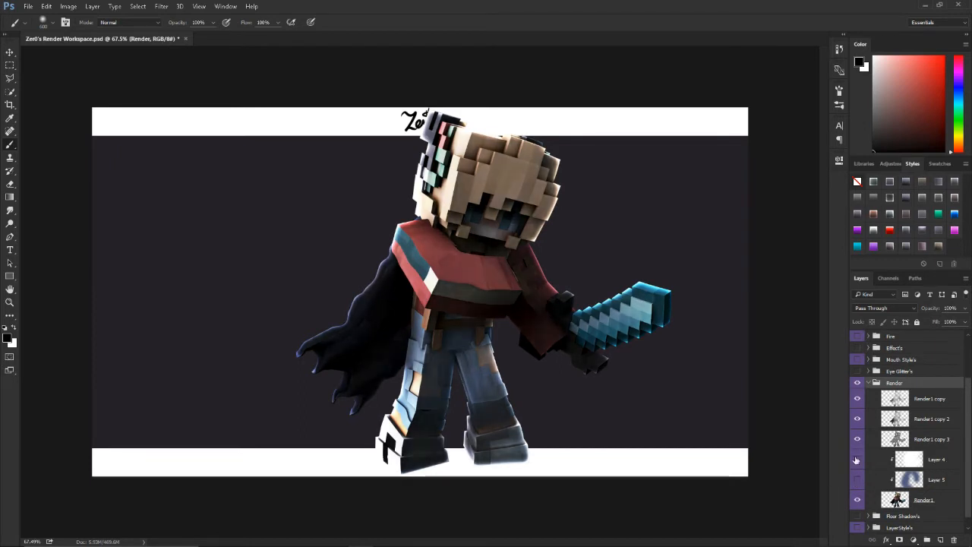
click(857, 460)
click(857, 479)
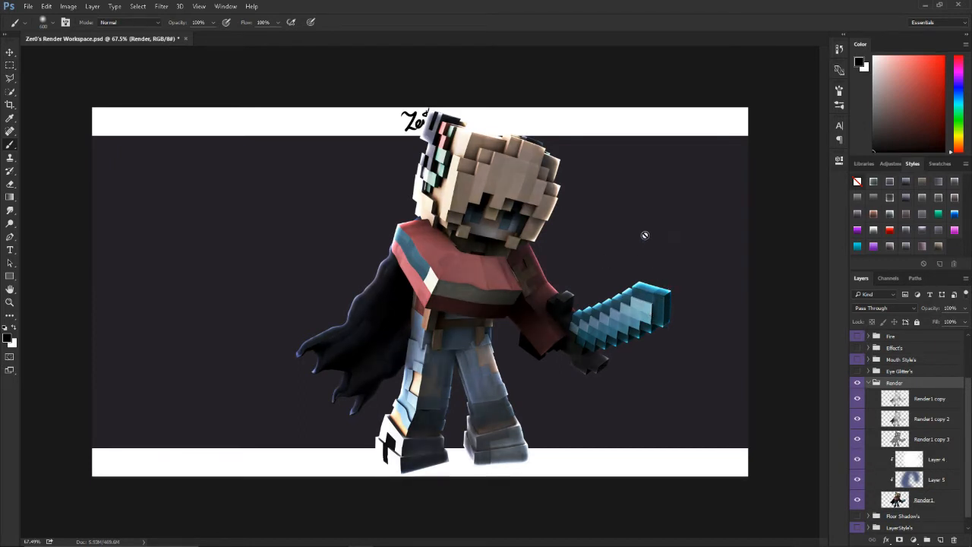
scroll(563, 276, down, 4)
scroll(558, 279, up, 5)
Step: Switch to the Whinnie Banner.psd document and hide the layer groups 1, 2, 3 and 4
scroll(493, 287, down, 2)
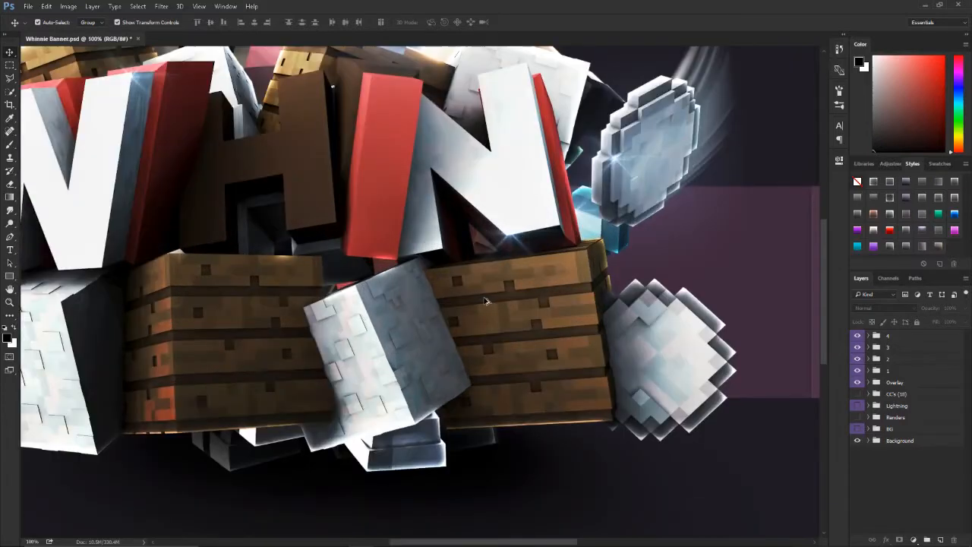
scroll(484, 301, down, 3)
scroll(482, 301, down, 2)
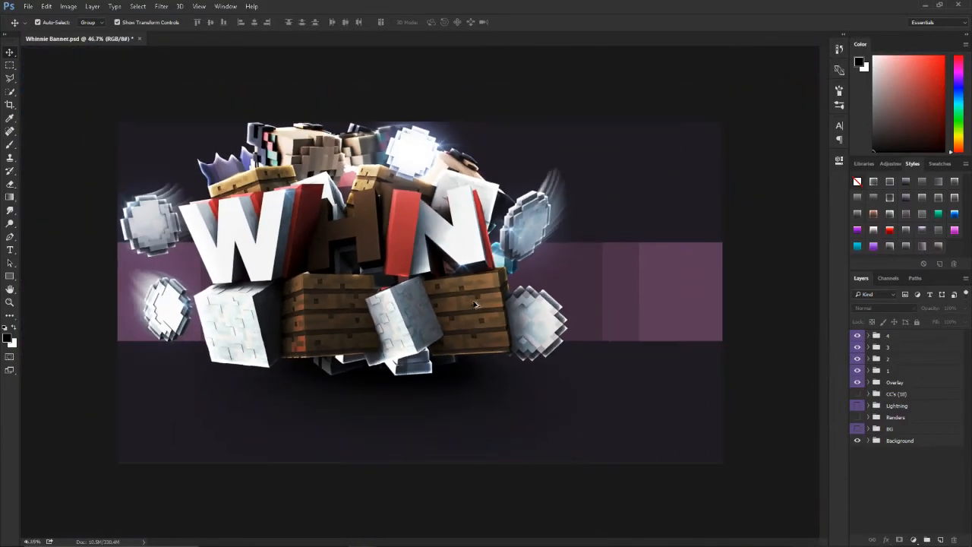
scroll(234, 213, up, 1)
drag(857, 334, 859, 370)
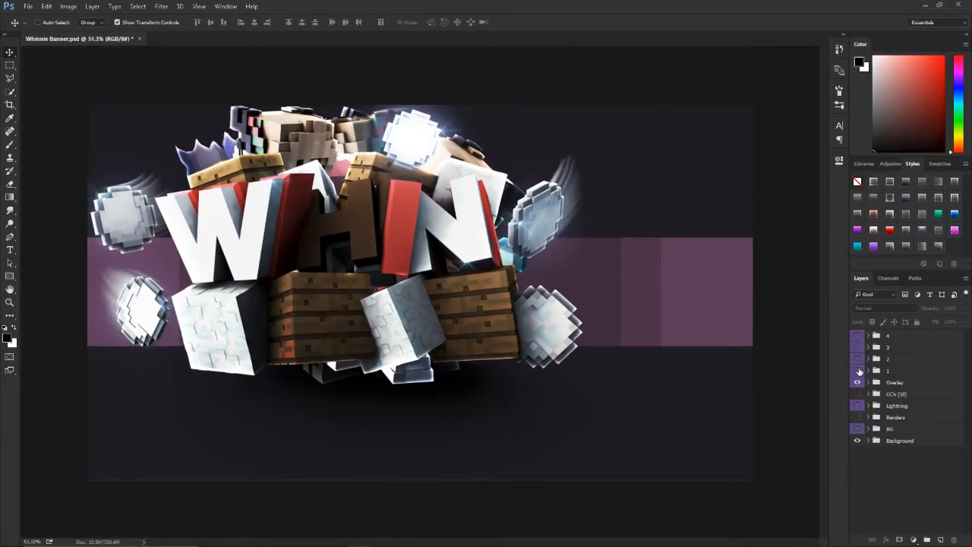
Step: Preview the contents of groups 1, 2, 3 and 4 one at a time, hiding each again after viewing
click(857, 371)
click(857, 371)
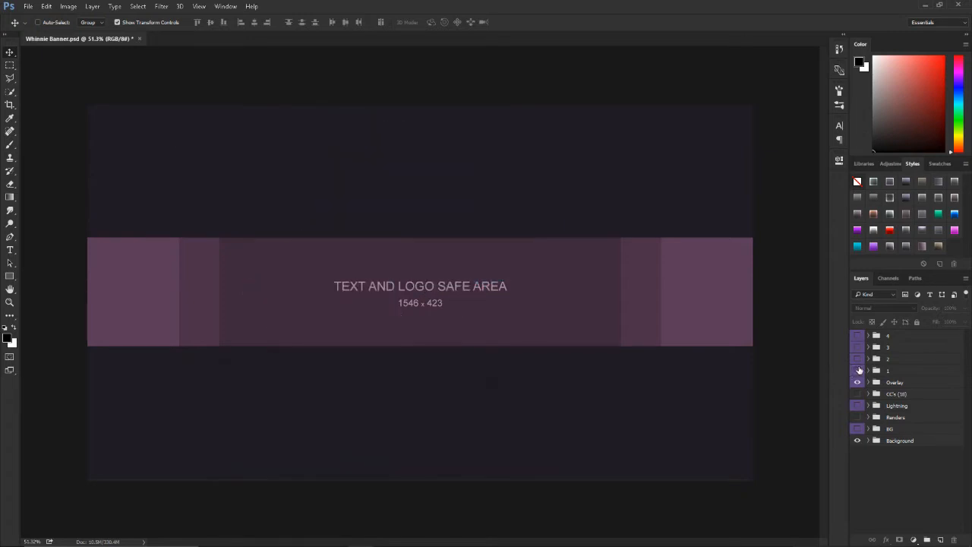
click(857, 358)
click(857, 359)
click(857, 347)
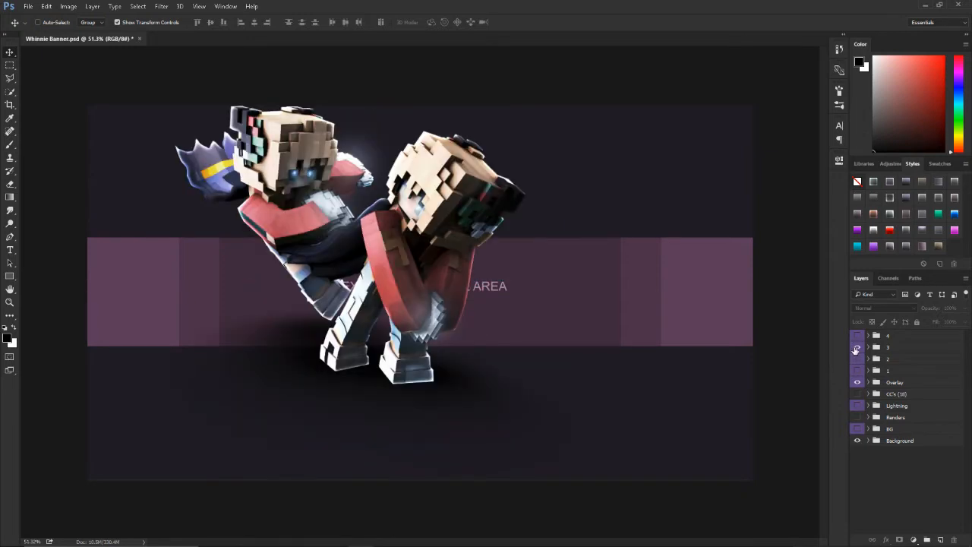
click(856, 347)
click(858, 336)
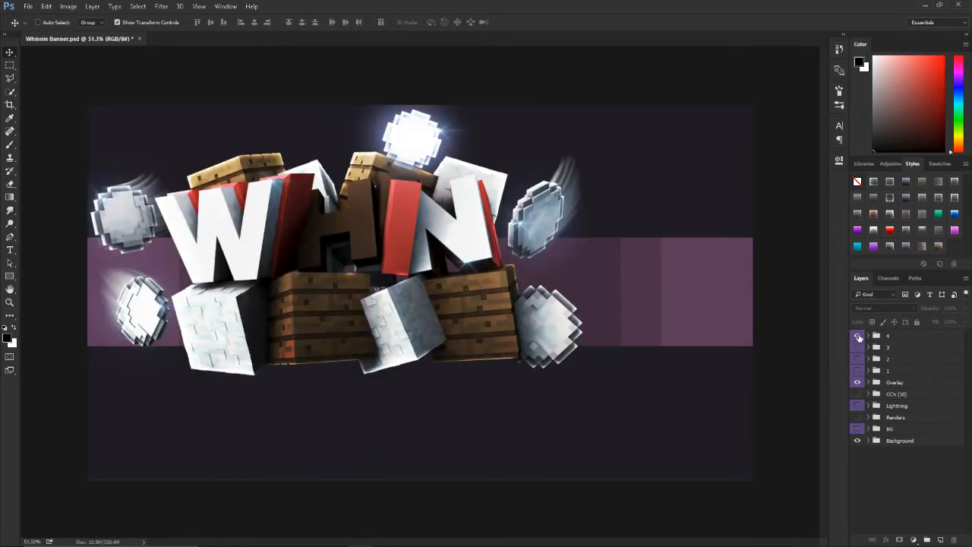
click(858, 335)
Step: Examine the banner's text and logo safe area at different magnifications, with and without the Overlay group
click(889, 336)
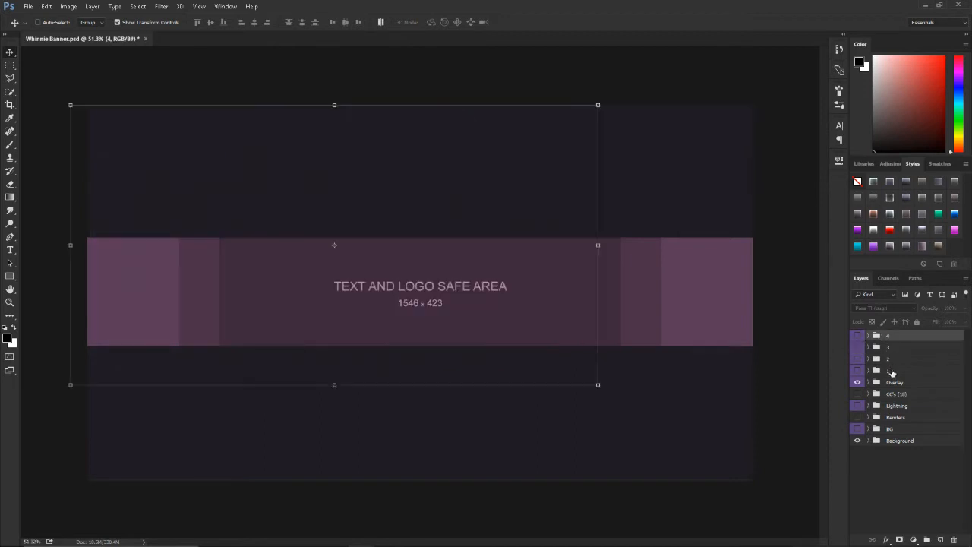
shift+click(870, 370)
key(ctrl+plus)
key(ctrl+plus)
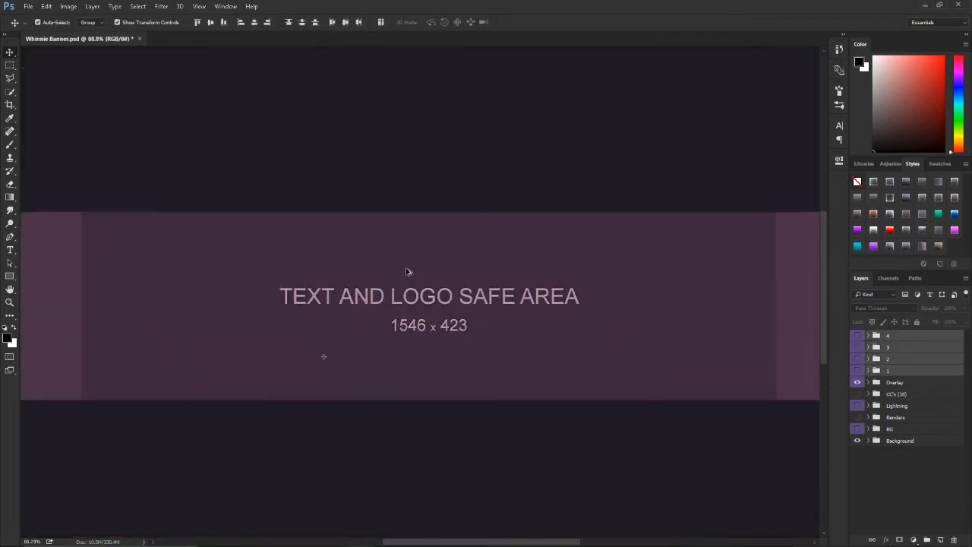
key(ctrl+minus)
key(ctrl+minus)
key(ctrl+minus)
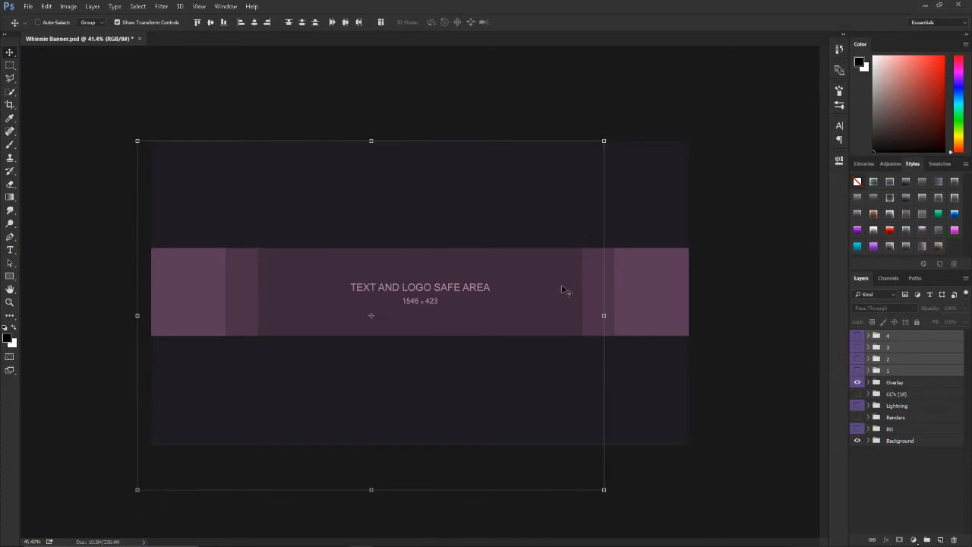
key(ctrl+plus)
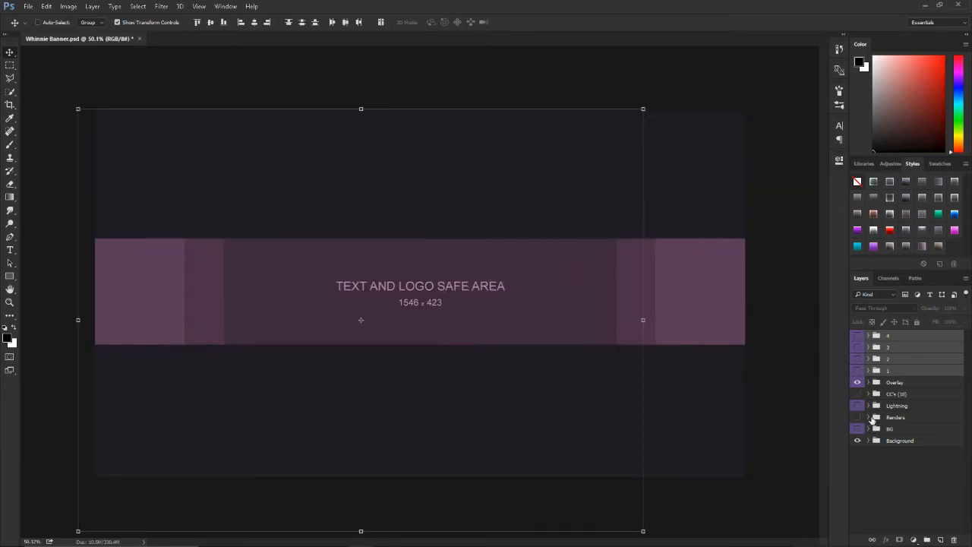
click(859, 385)
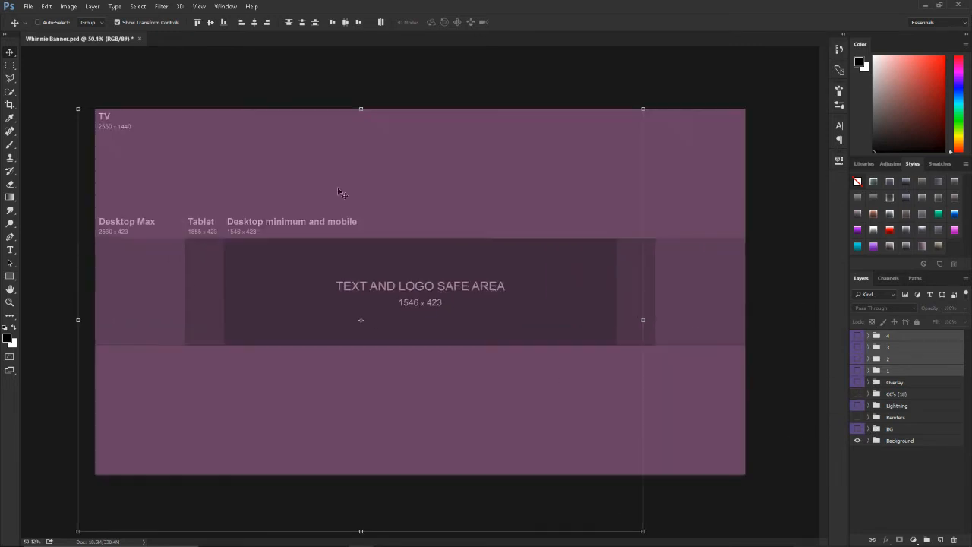
click(862, 382)
Step: Move layer groups 1 to 4 into the Renders group, expand it, and show only group 1 inside it
click(897, 369)
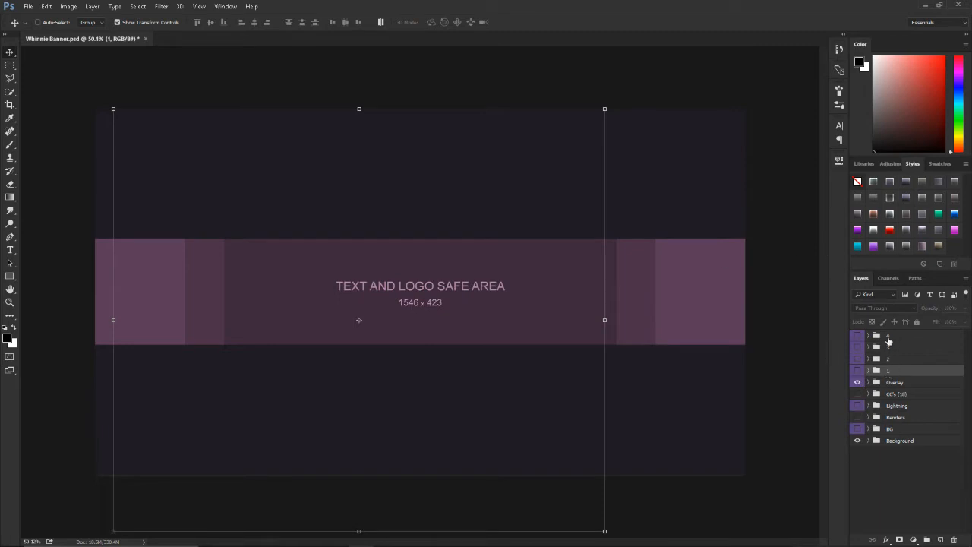
shift+click(887, 339)
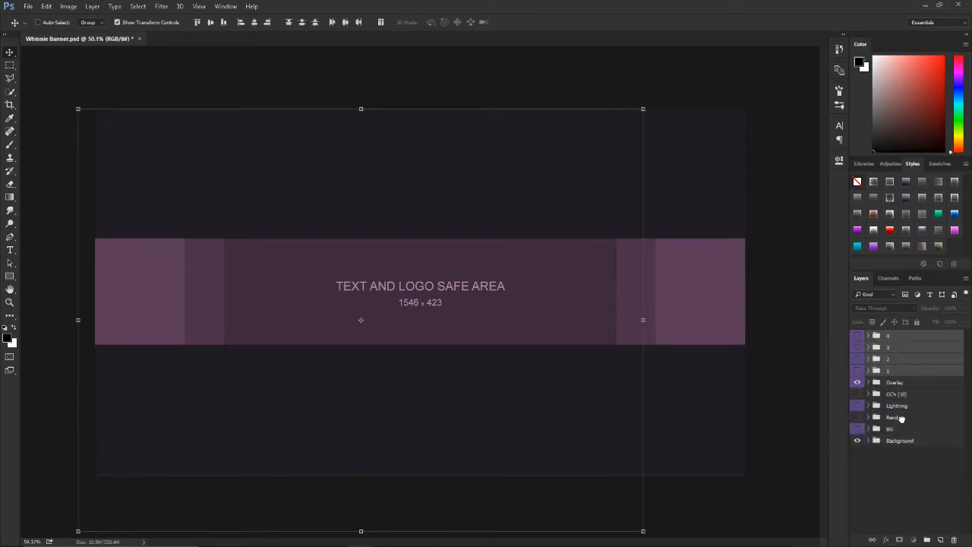
drag(900, 417, 899, 418)
click(868, 371)
click(887, 456)
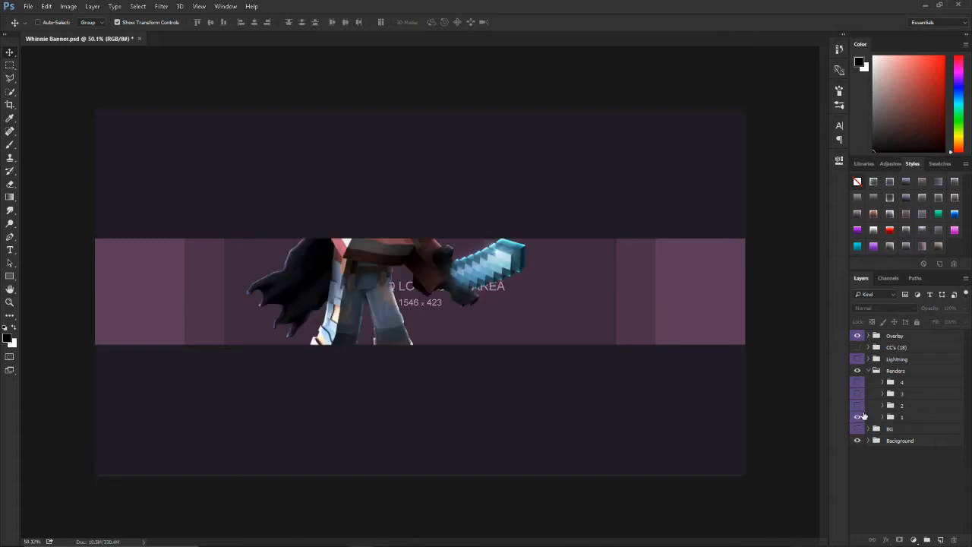
Step: Scale the sword character in group 1 to about 62% and place it at the left part of the banner's safe area
click(909, 417)
scroll(386, 319, up, 2)
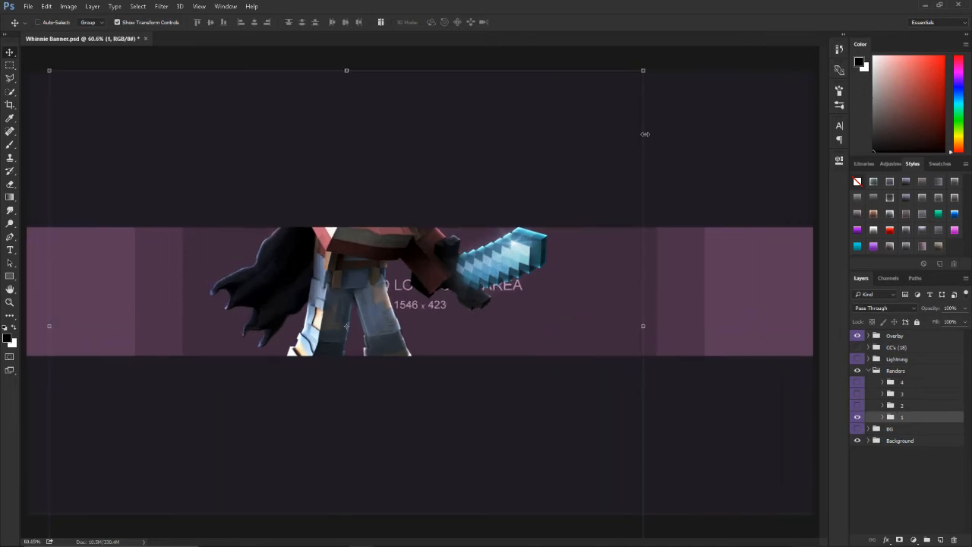
drag(642, 71, 498, 221)
drag(426, 315, 339, 335)
drag(397, 226, 501, 164)
drag(261, 287, 241, 325)
drag(469, 190, 418, 225)
drag(279, 333, 290, 319)
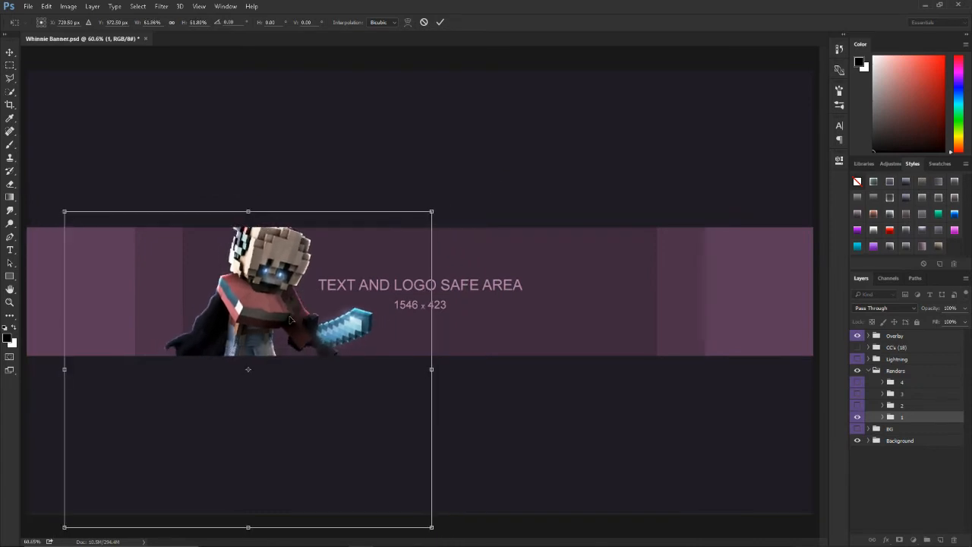
scroll(302, 300, down, 1)
click(440, 22)
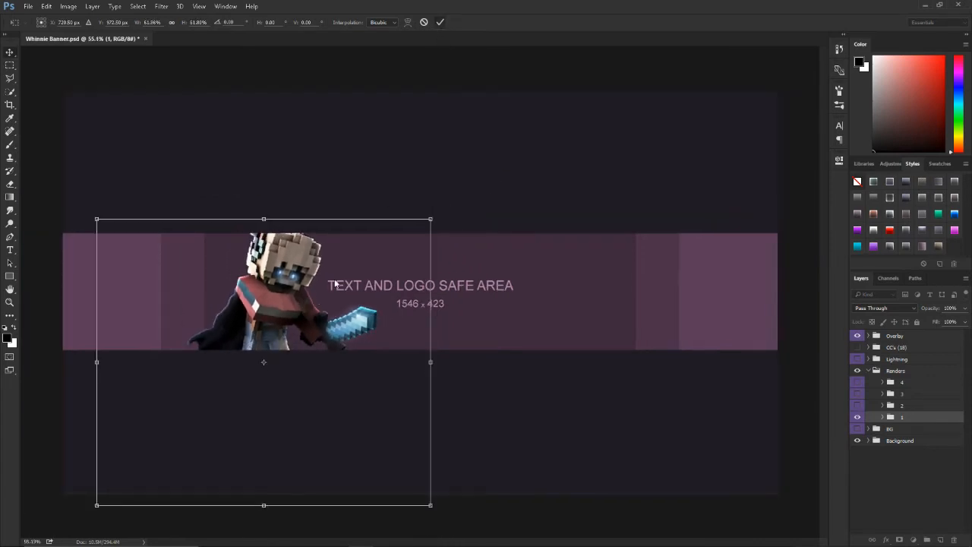
Step: Show group 2, scale it to about 62%, rotate it about -5.6 degrees, and place it at the right end of the safe area
click(896, 406)
drag(422, 289, 629, 308)
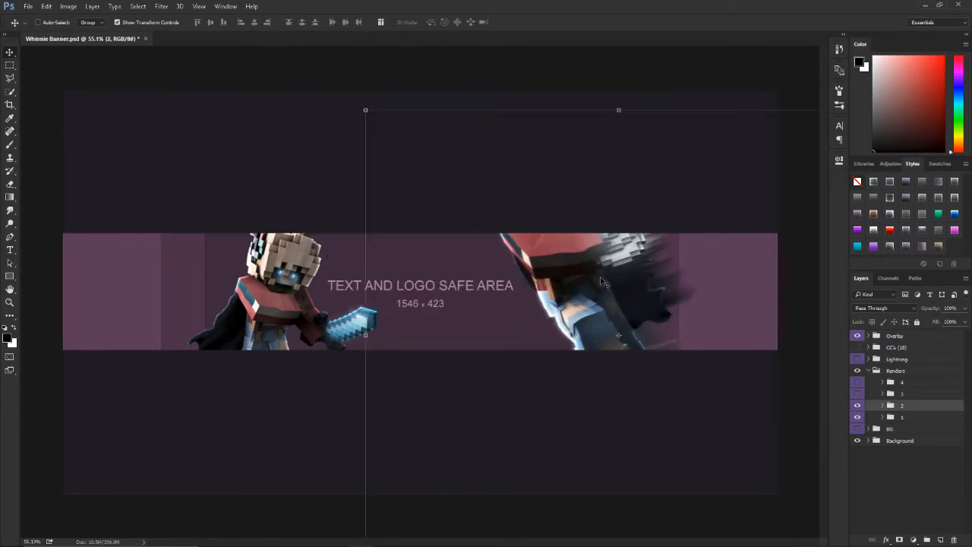
drag(365, 110, 463, 196)
drag(604, 251, 615, 275)
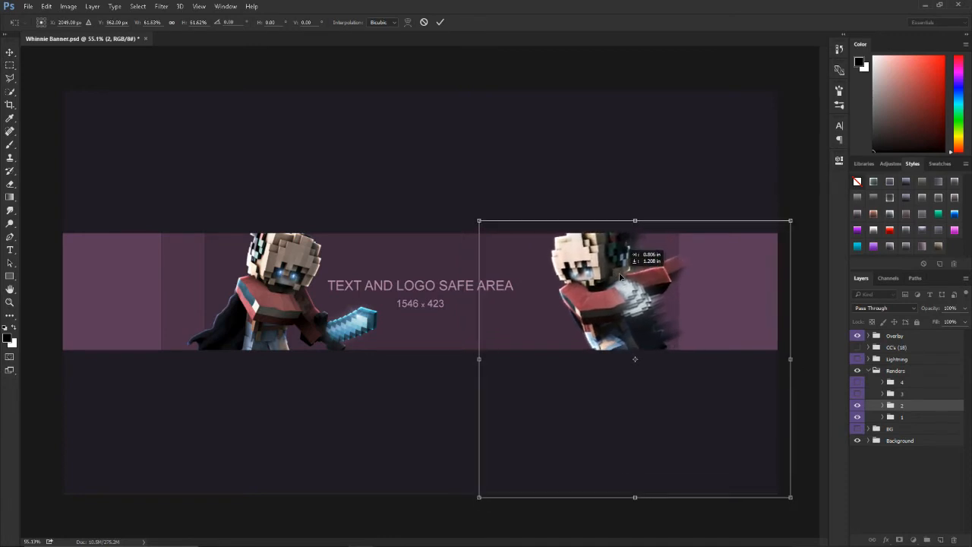
drag(464, 222, 459, 245)
drag(627, 306, 621, 302)
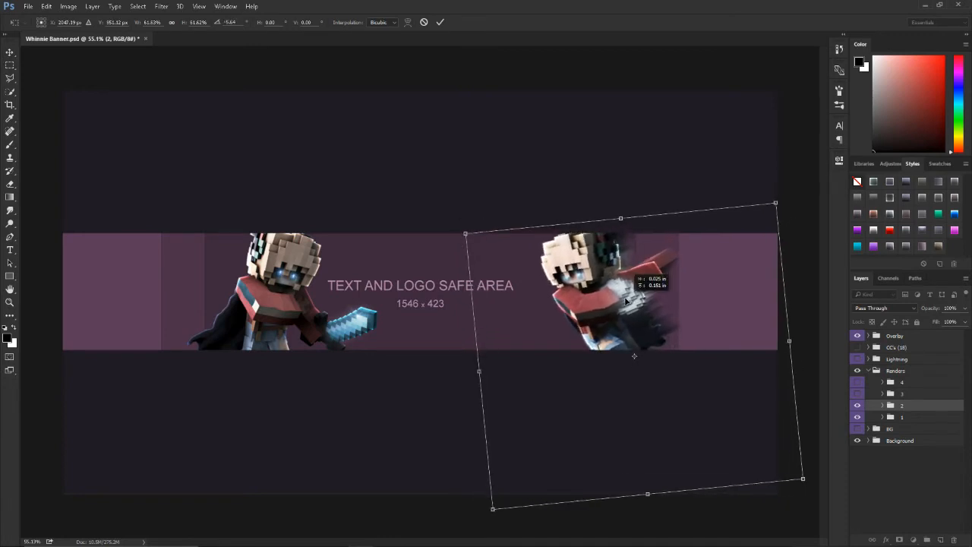
key(Return)
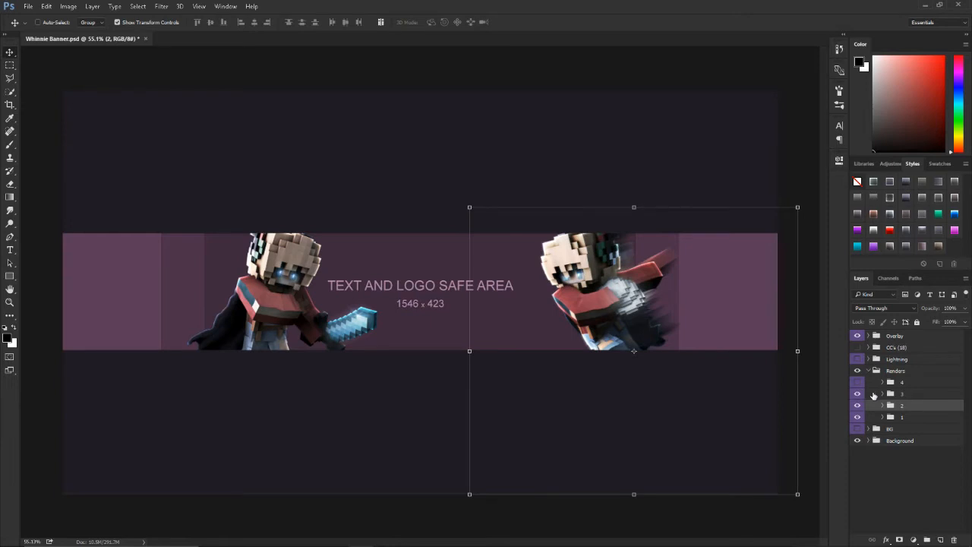
Step: Show group 3, put it beneath the Renders group, scale it to about 37%, and place it at the banner's far left
click(858, 393)
click(869, 392)
drag(930, 392, 904, 423)
drag(471, 332, 343, 305)
key(ctrl+t)
drag(494, 75, 317, 218)
drag(277, 265, 199, 271)
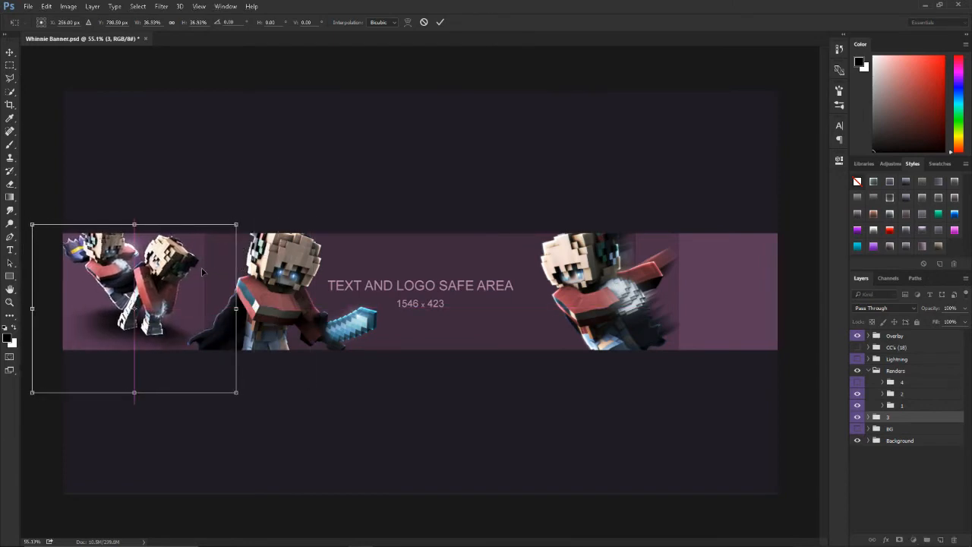
key(Return)
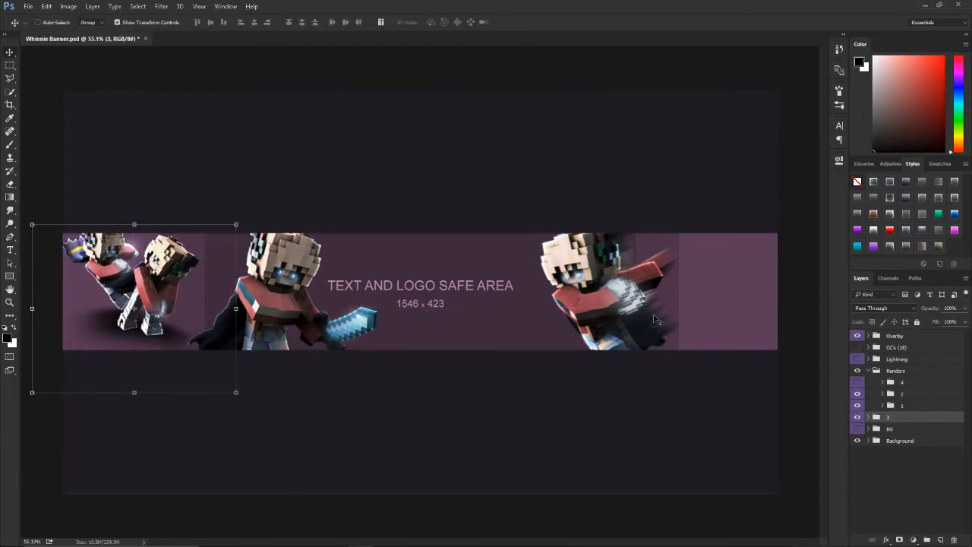
Step: Show the 3D text in group 4, scale it to about 42%, and place it between the two large characters
click(908, 395)
click(659, 327)
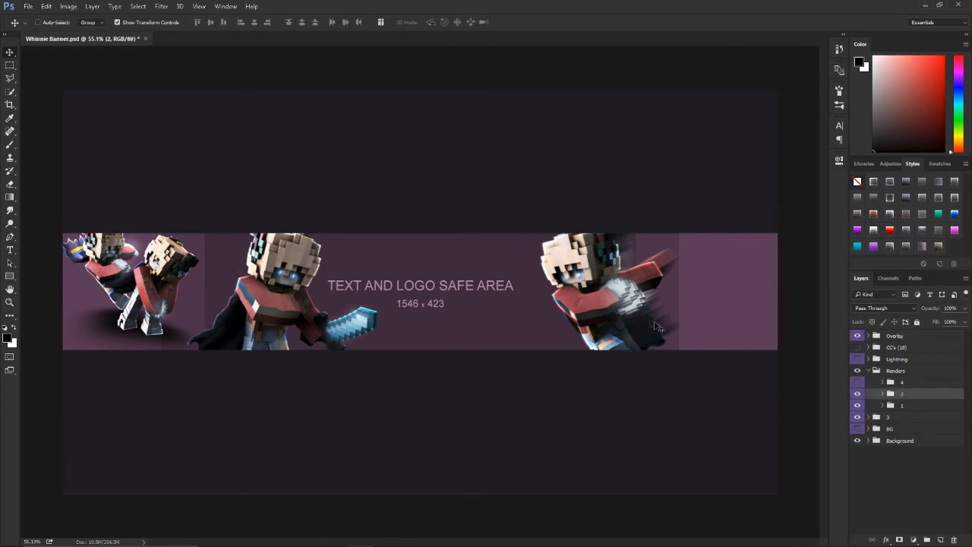
click(876, 399)
click(872, 383)
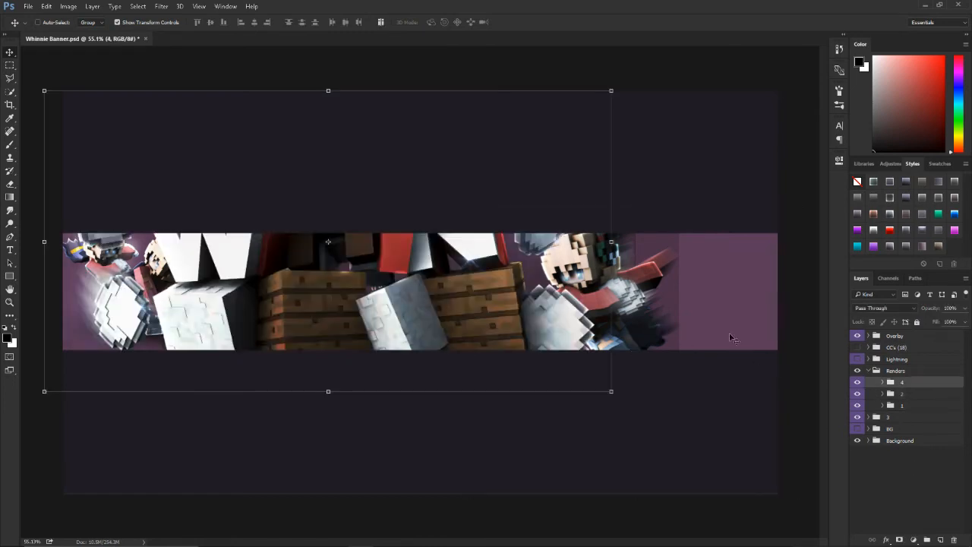
drag(614, 89, 420, 208)
drag(362, 233, 488, 290)
drag(540, 250, 573, 233)
drag(507, 290, 499, 284)
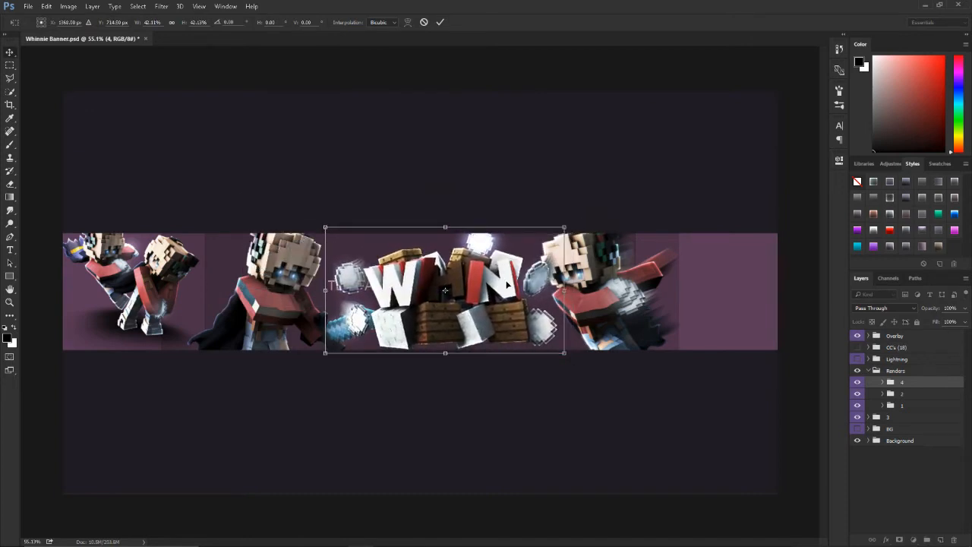
key(Return)
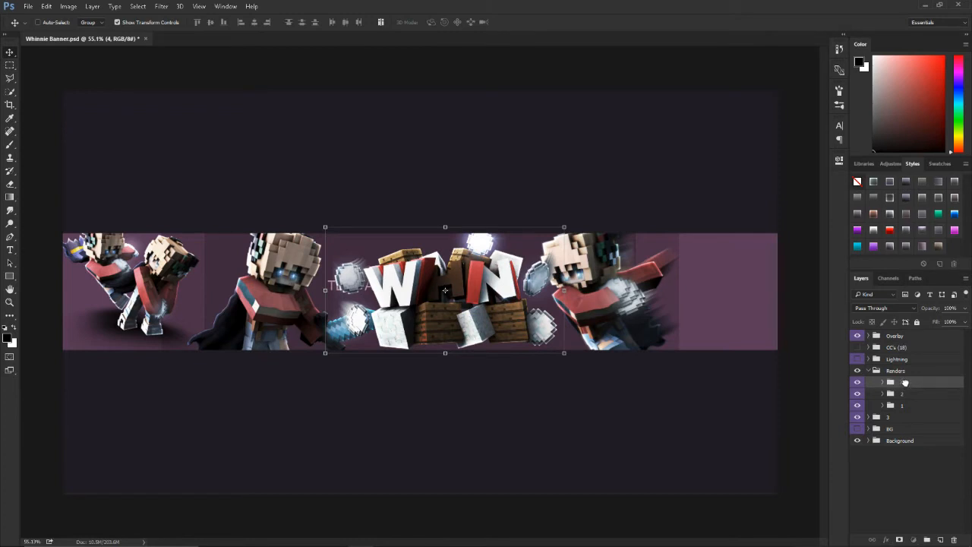
Step: Nudge group 2 and the 3D text slightly right, and reorder group 4 beneath group 1 within Renders
click(902, 393)
drag(649, 302, 665, 304)
drag(893, 382, 893, 411)
drag(498, 316, 504, 317)
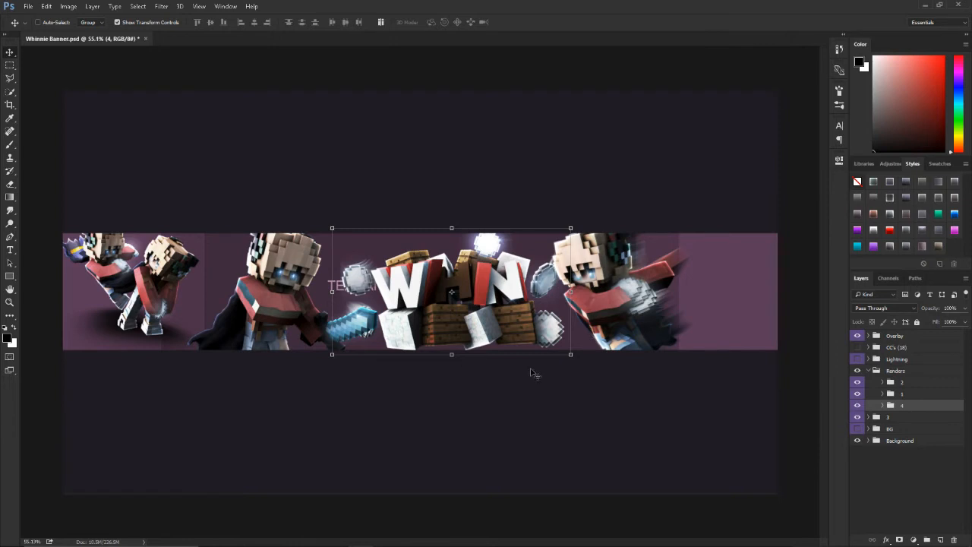
scroll(534, 374, down, 7)
scroll(504, 309, up, 9)
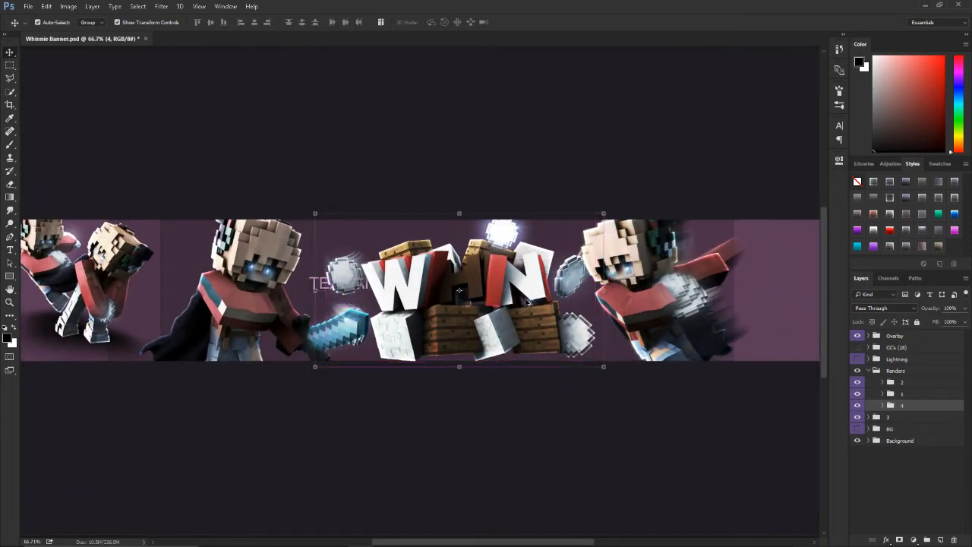
scroll(554, 334, down, 3)
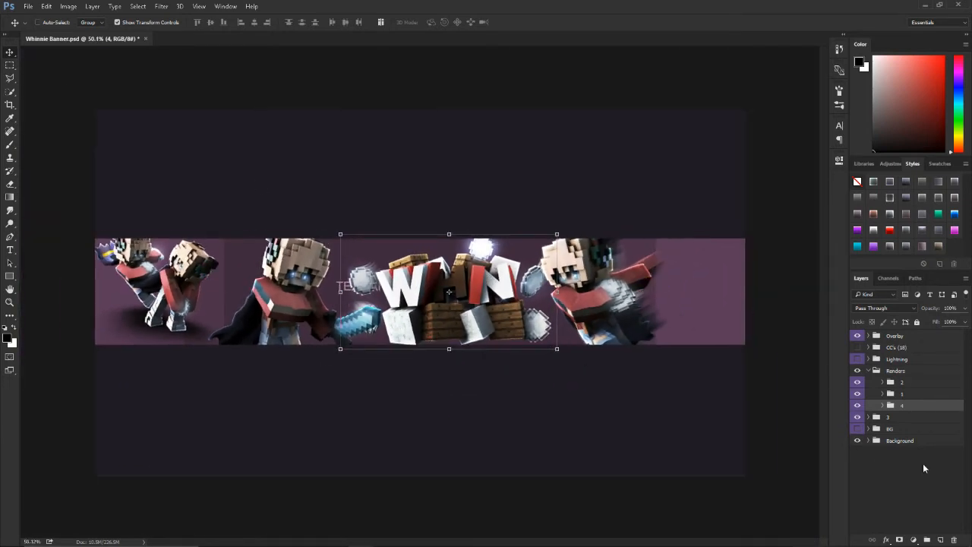
Step: Move group 3 into the Renders group beneath group 4 and collapse Renders
click(868, 370)
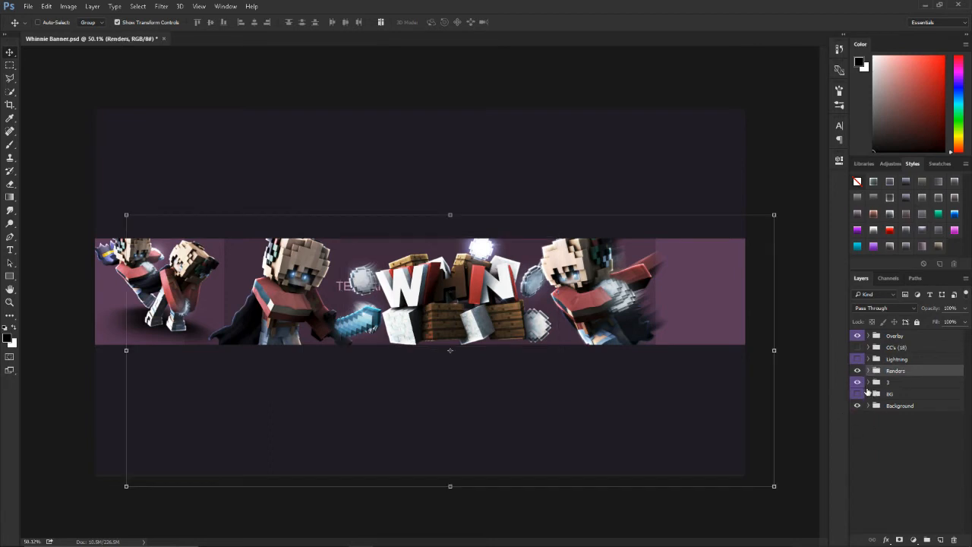
click(868, 370)
click(890, 417)
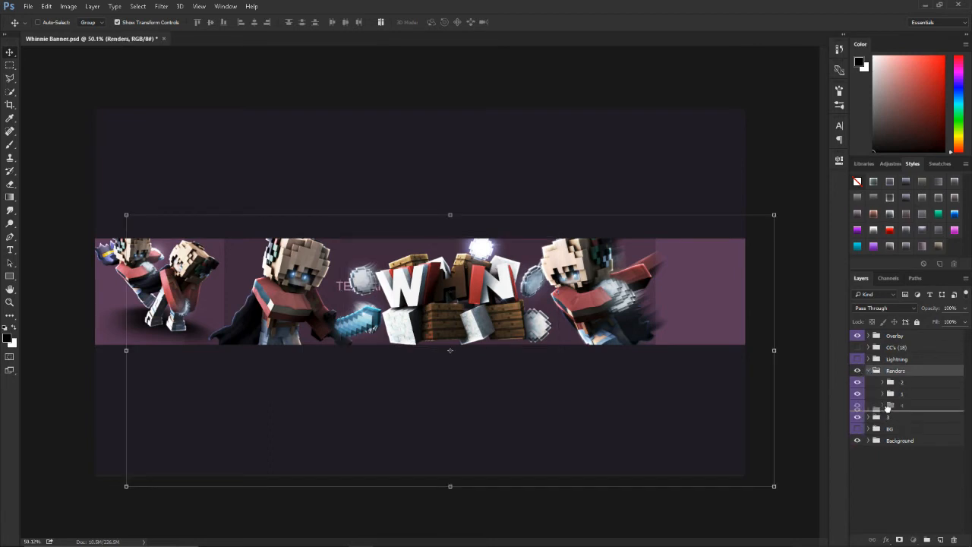
click(868, 370)
Step: Show the BG group and add a new empty layer inside it
click(888, 462)
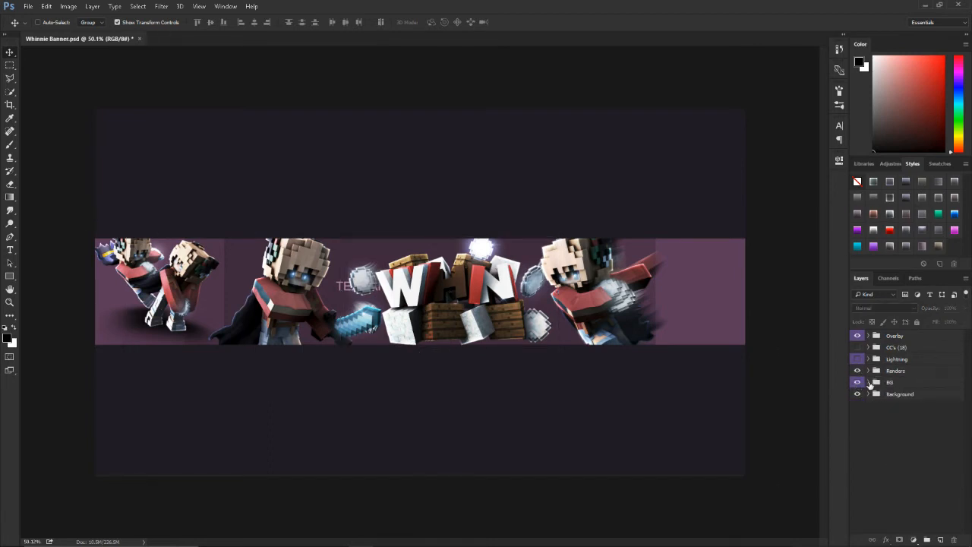
click(890, 382)
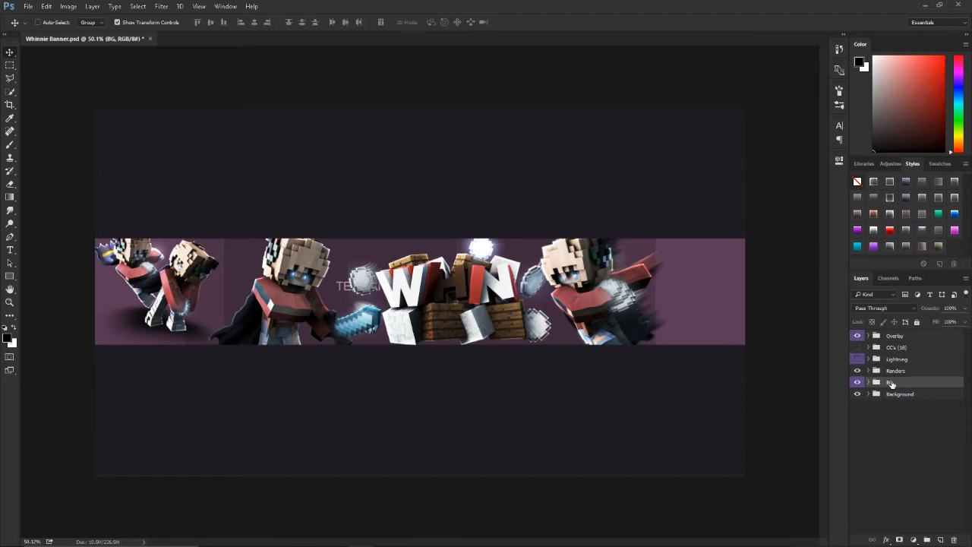
click(940, 539)
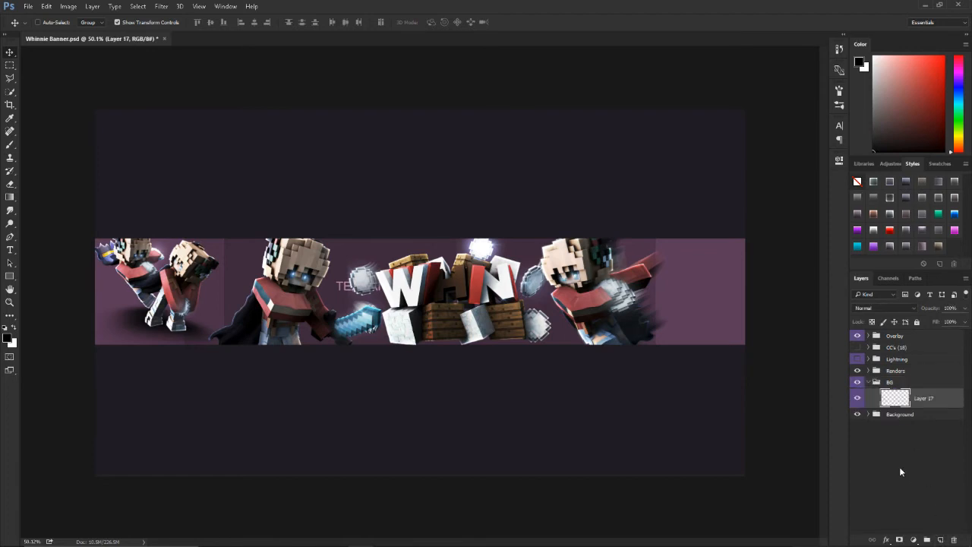
Step: Start placing a linked image and go to the Screenshots folder inside Most Used
key(ctrl+shift+p)
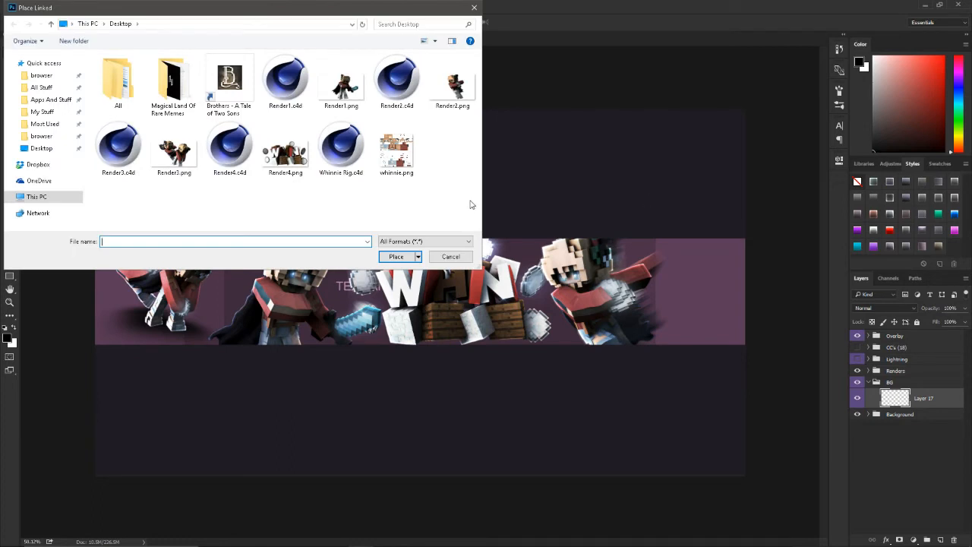
click(53, 123)
double_click(175, 152)
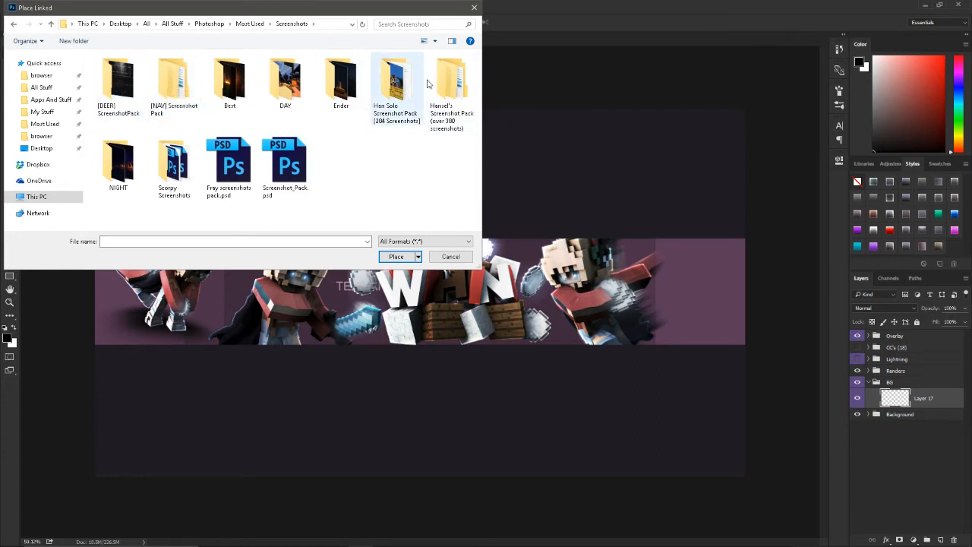
Step: Look through the subfolders of Hansel's Screenshot Pack and the [NAV] Screenshot Pack for a suitable background
double_click(453, 85)
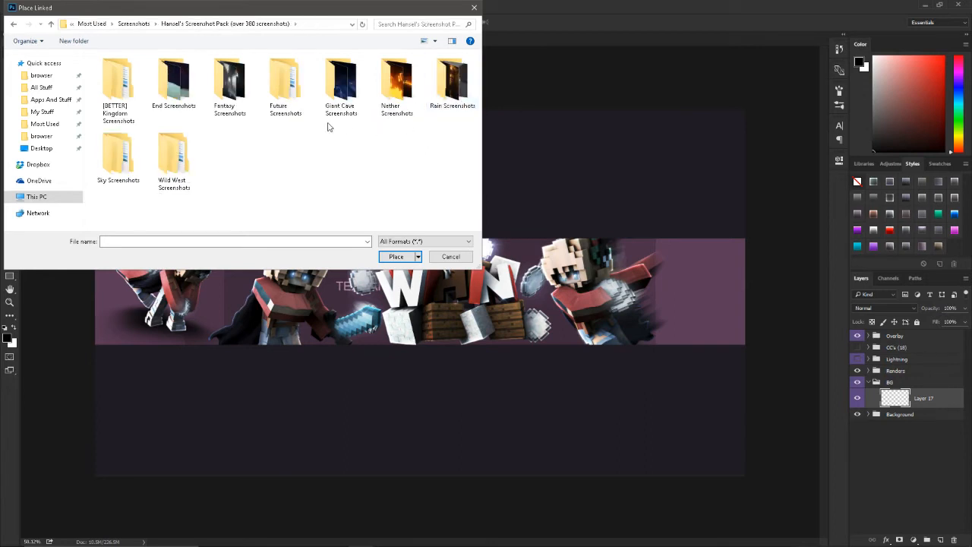
key(alt+Left)
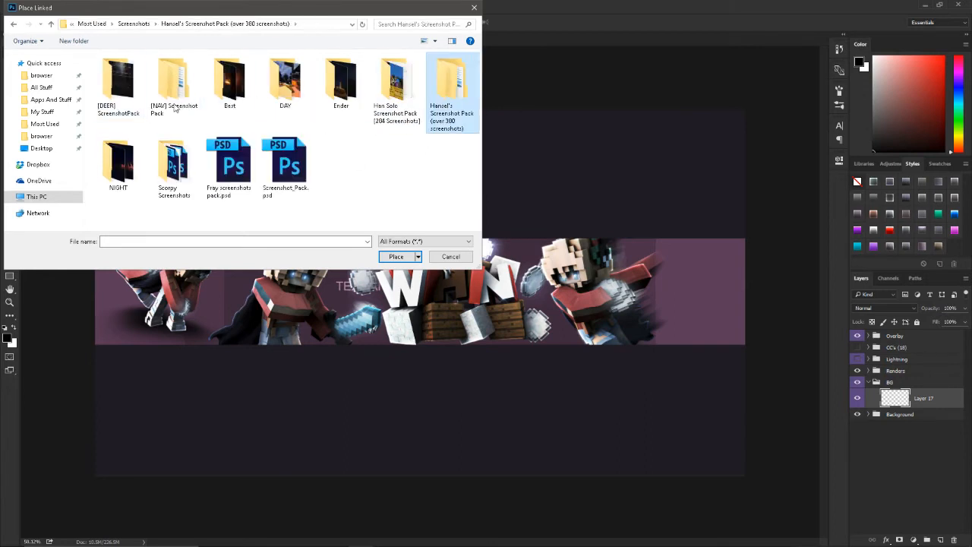
double_click(195, 83)
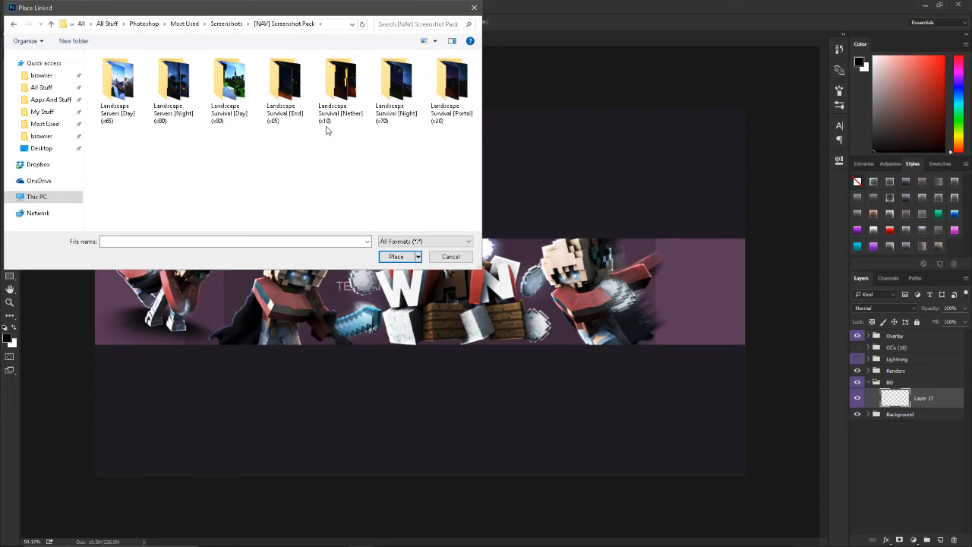
key(alt+Left)
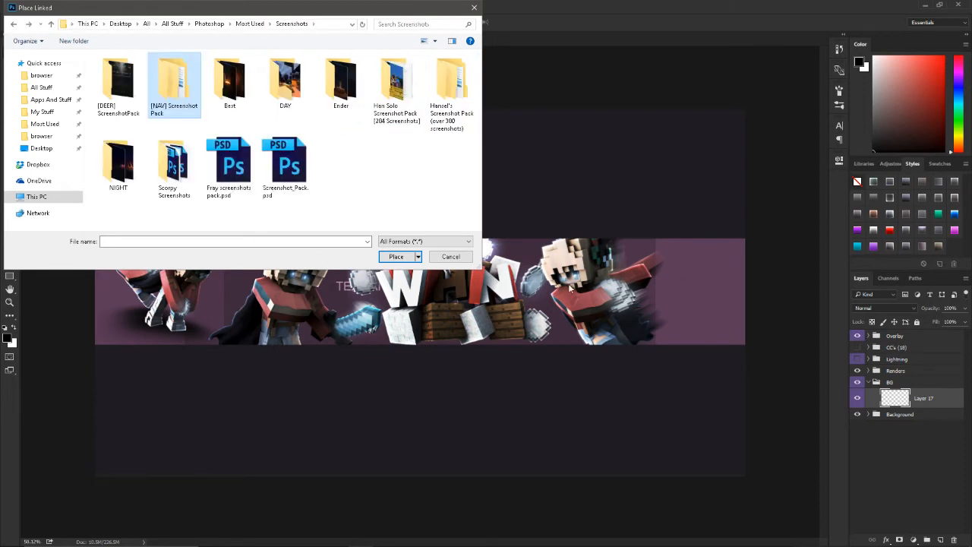
double_click(454, 100)
click(114, 89)
double_click(114, 88)
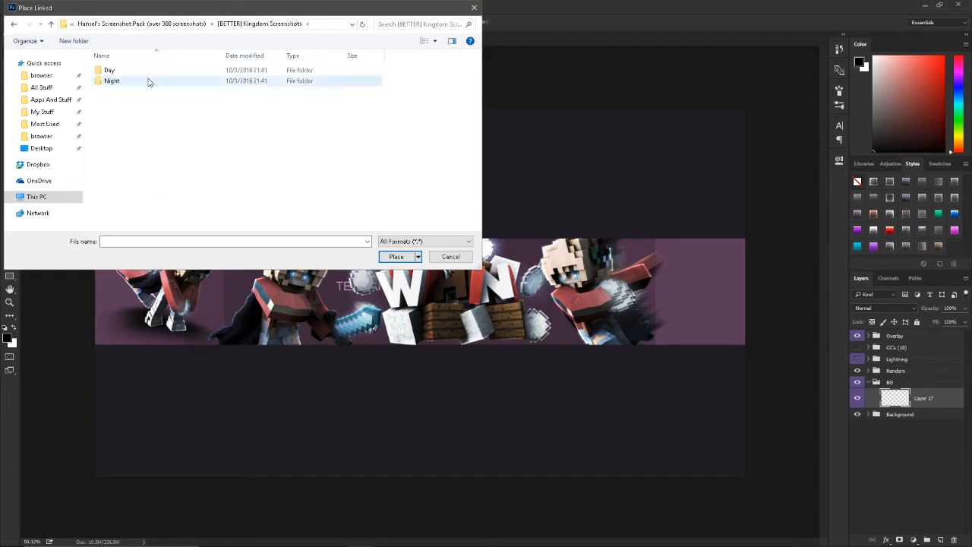
key(alt+Left)
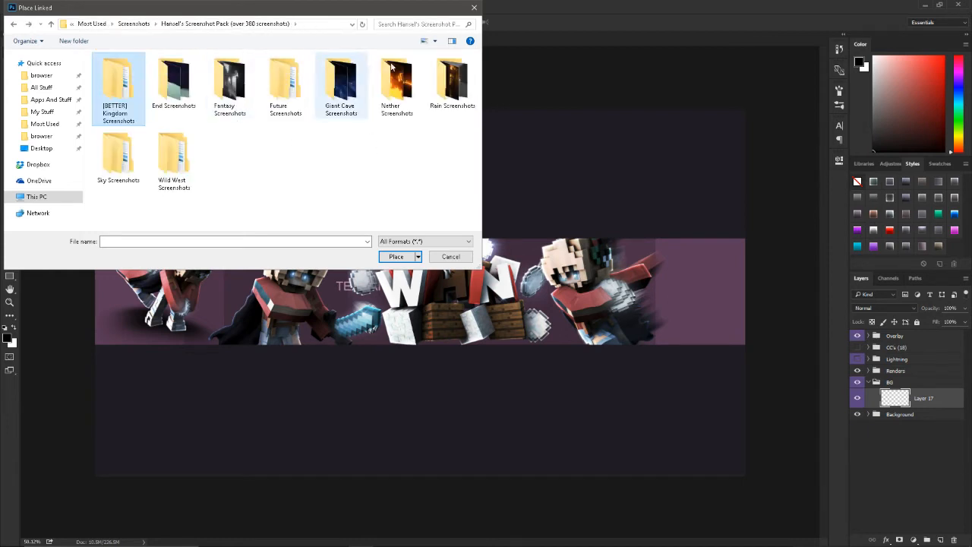
key(alt+Left)
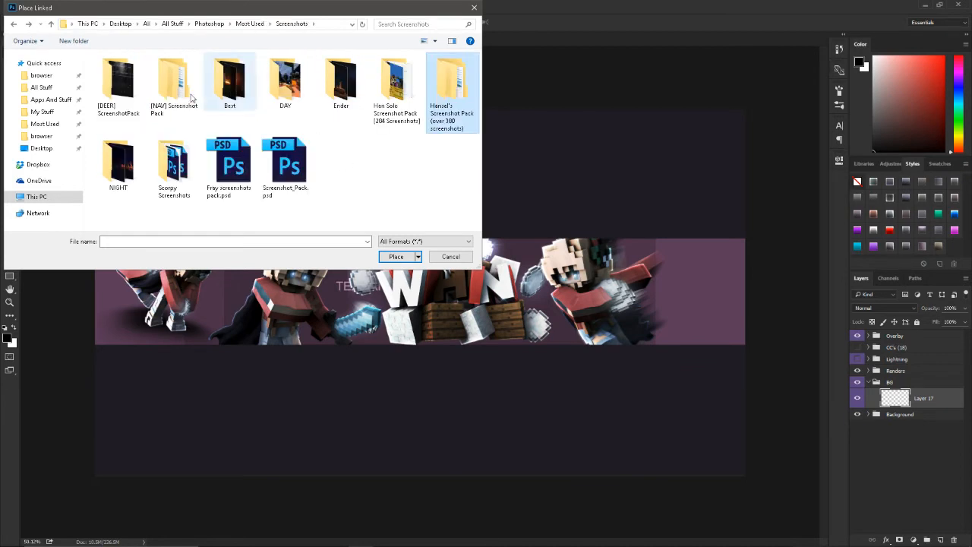
Step: Examine the Han Solo Screenshot Pack, including its Washington DC day screenshots, for a background
double_click(395, 85)
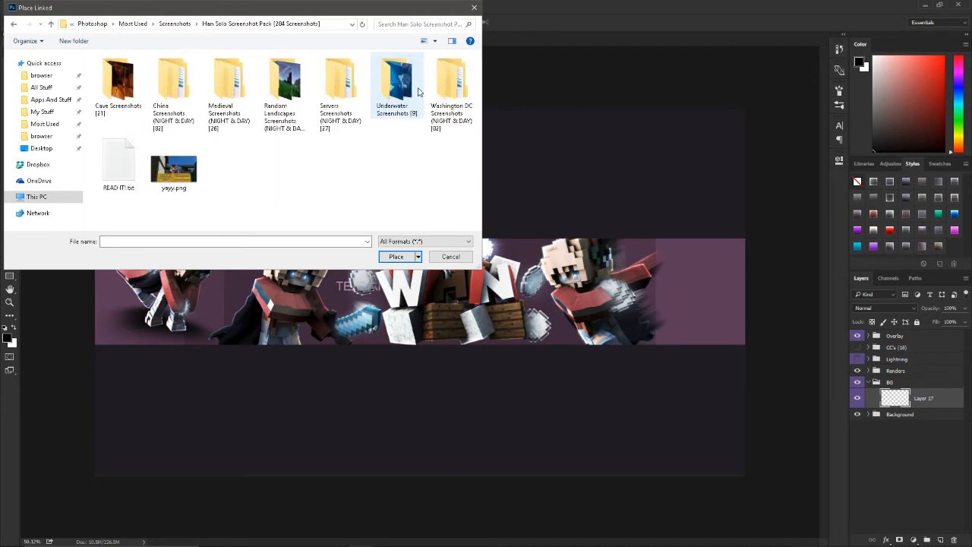
double_click(456, 89)
double_click(152, 71)
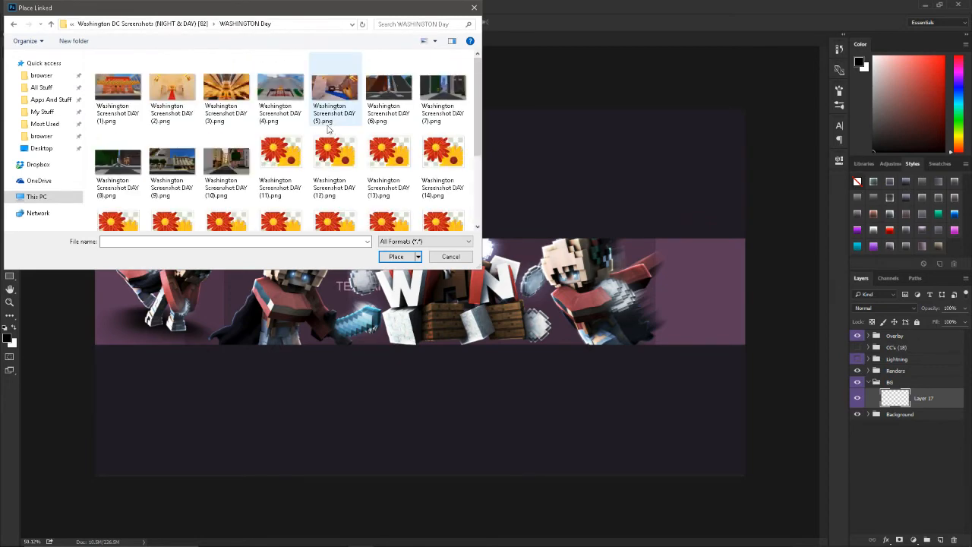
key(alt+Left)
key(alt+Left)
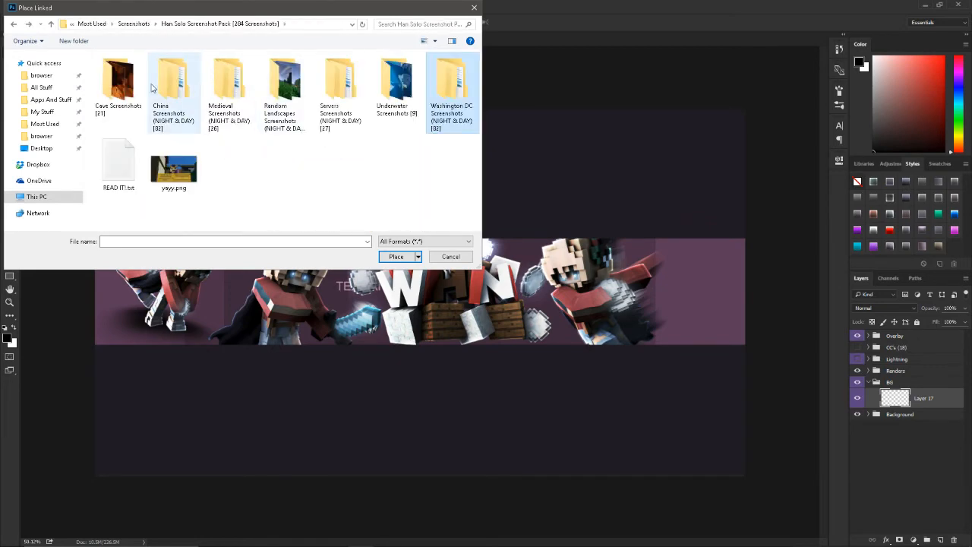
key(alt+Left)
Step: Examine the Landscape Servers [Day] and Landscape Survival [Day] screenshots in the [NAV] Screenshot Pack
double_click(167, 88)
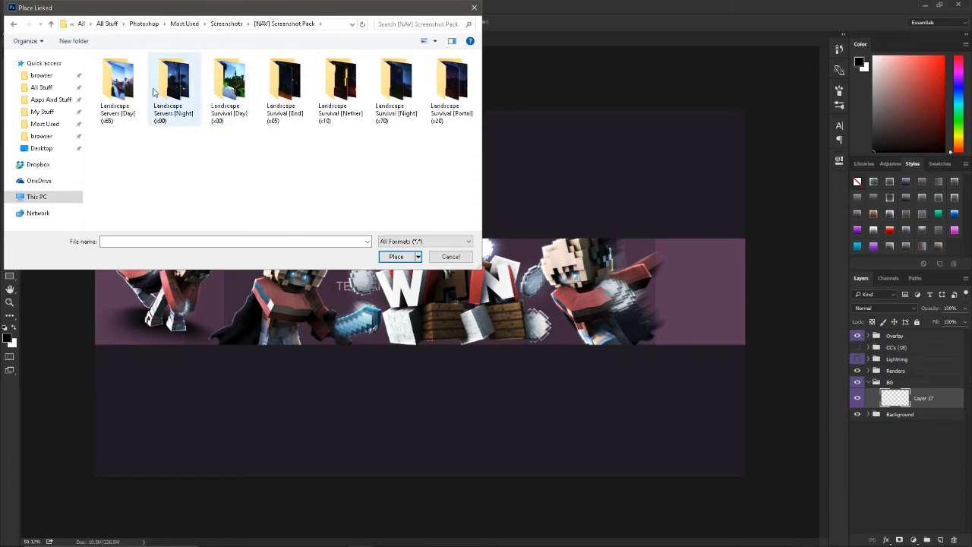
double_click(118, 84)
scroll(338, 148, down, 8)
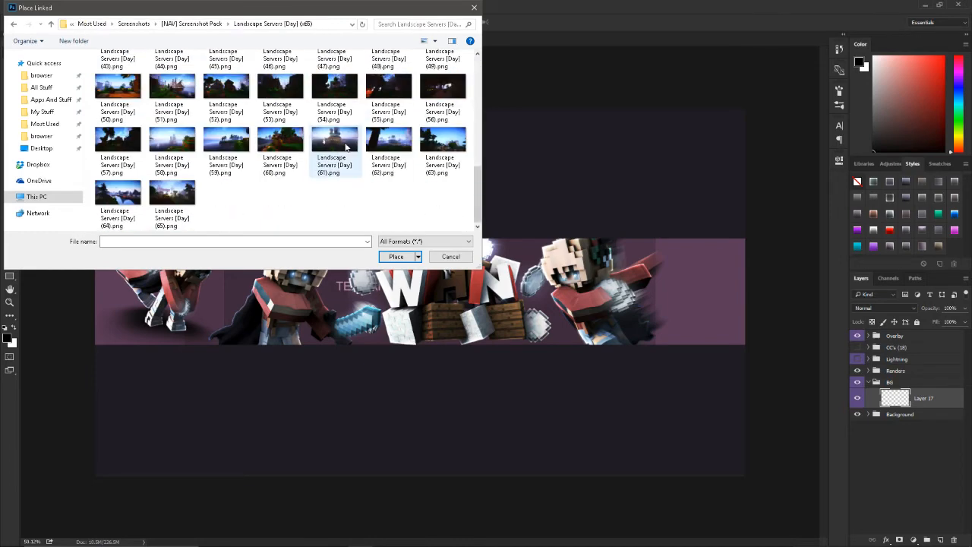
key(alt+Left)
double_click(228, 88)
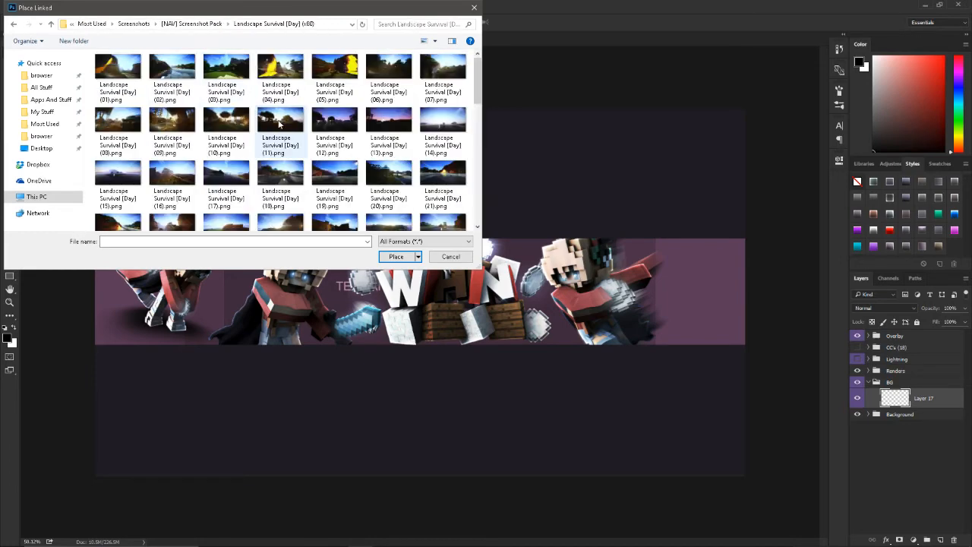
scroll(293, 138, down, 4)
scroll(296, 139, down, 5)
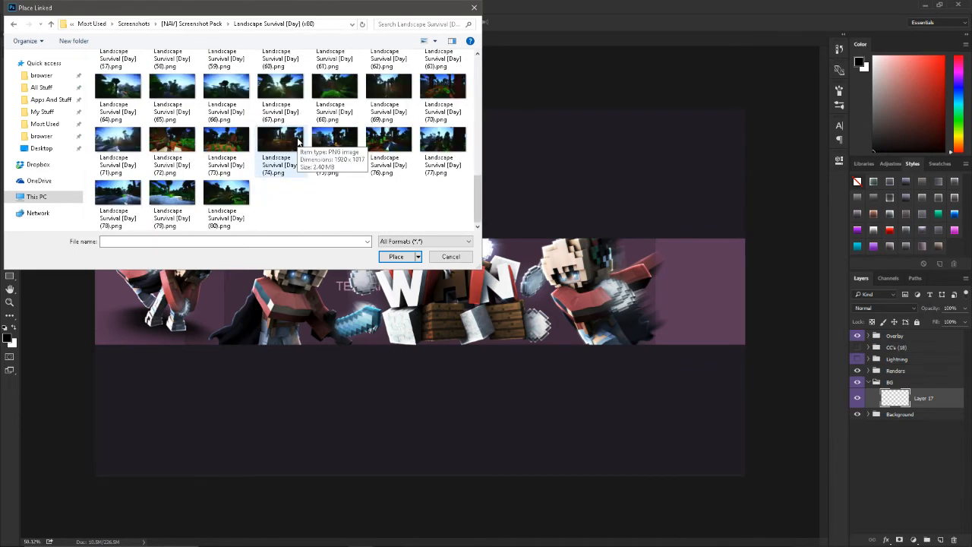
key(alt+Left)
key(alt+Left)
Step: Examine the Fantasy Screenshots in Hansel's Screenshot Pack and return to the pack's folder list
double_click(449, 80)
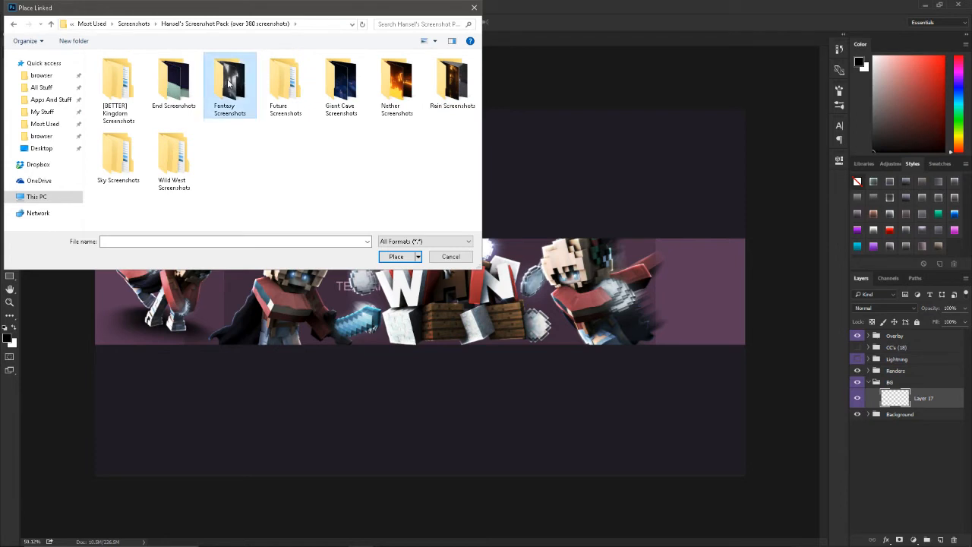
double_click(228, 83)
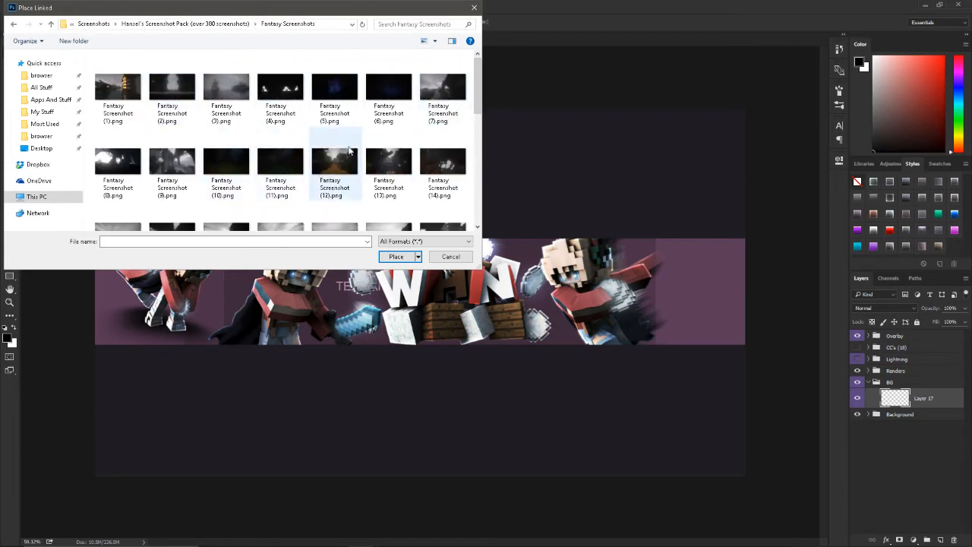
scroll(334, 152, down, 2)
scroll(353, 166, down, 2)
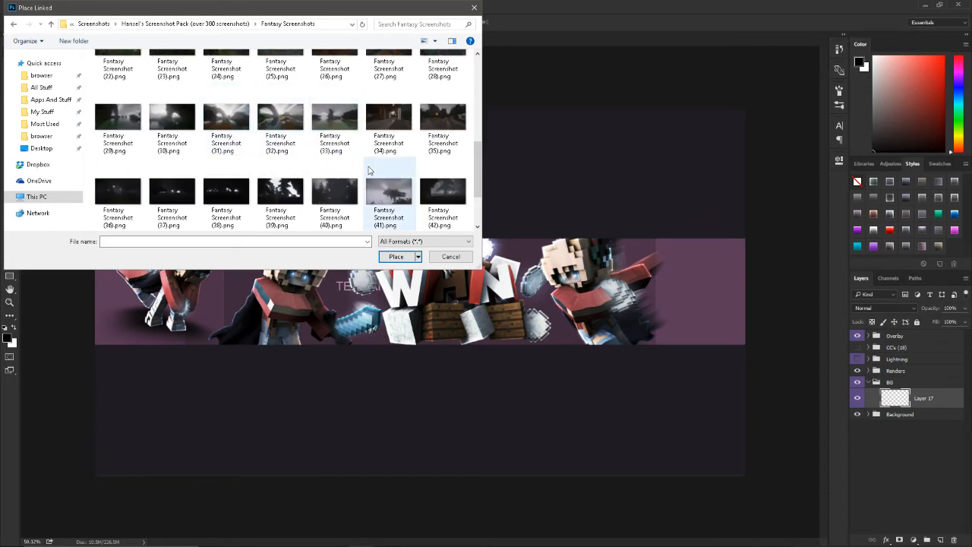
scroll(369, 174, down, 1)
scroll(370, 175, up, 1)
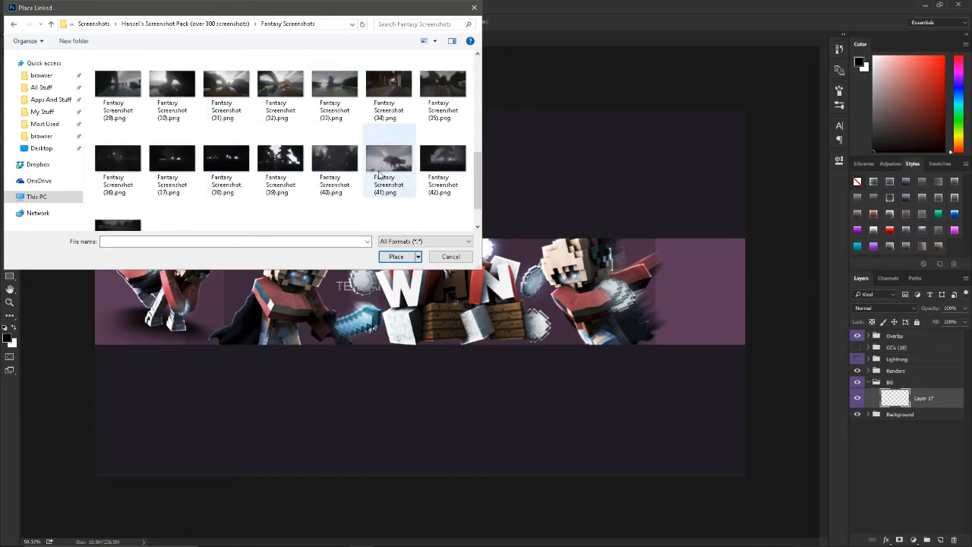
scroll(380, 174, up, 3)
scroll(380, 175, up, 1)
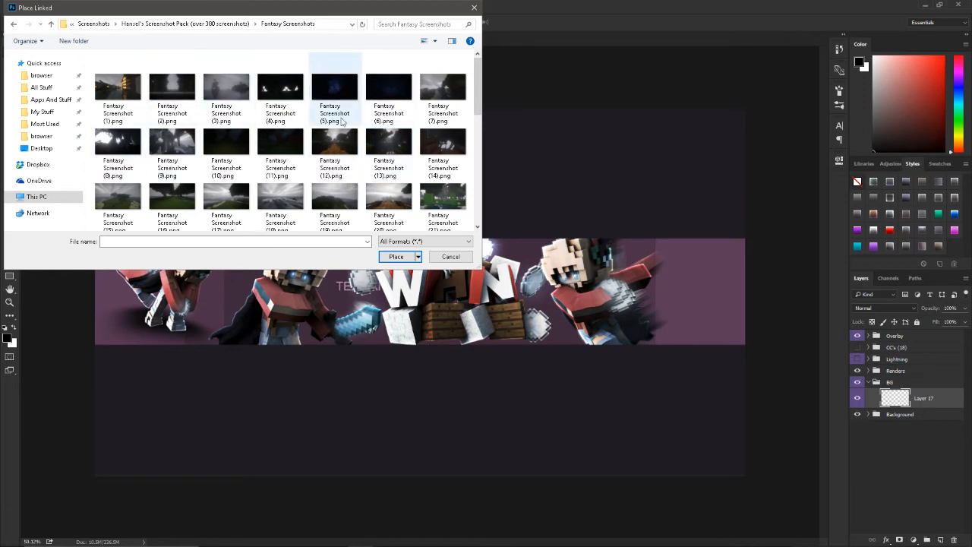
key(BackSpace)
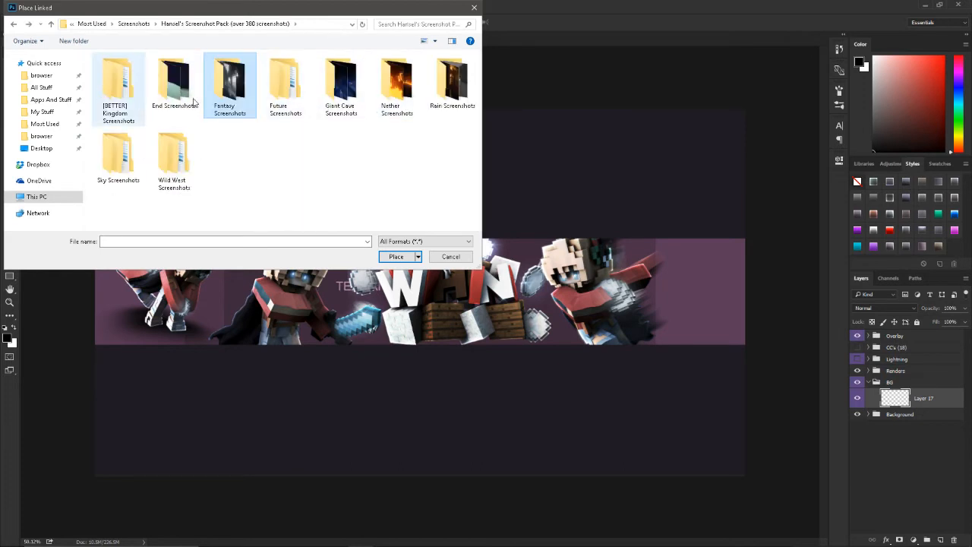
Step: Place Future Screenshot (37).png from the Day folder of Future Screenshots as a linked image in the BG group
double_click(281, 87)
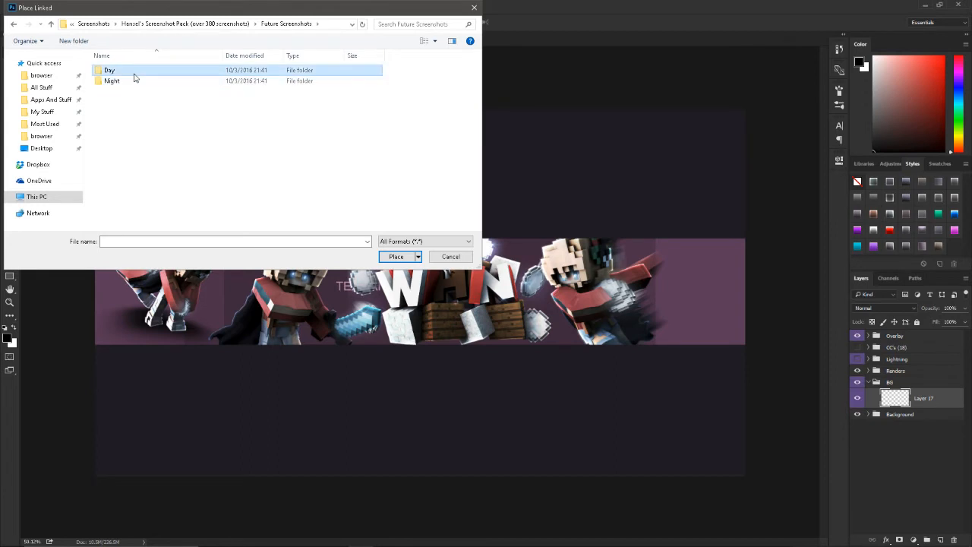
double_click(131, 71)
scroll(293, 152, down, 1)
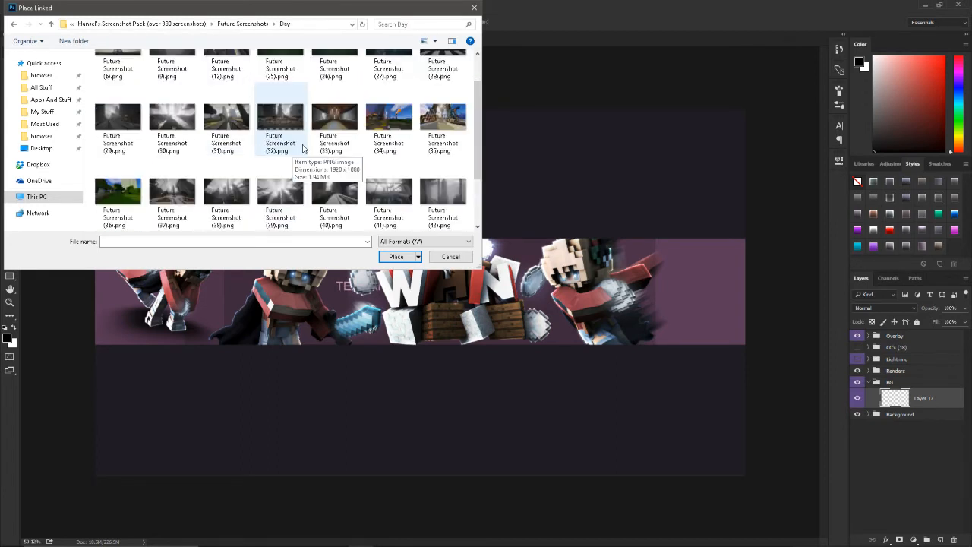
scroll(362, 149, down, 1)
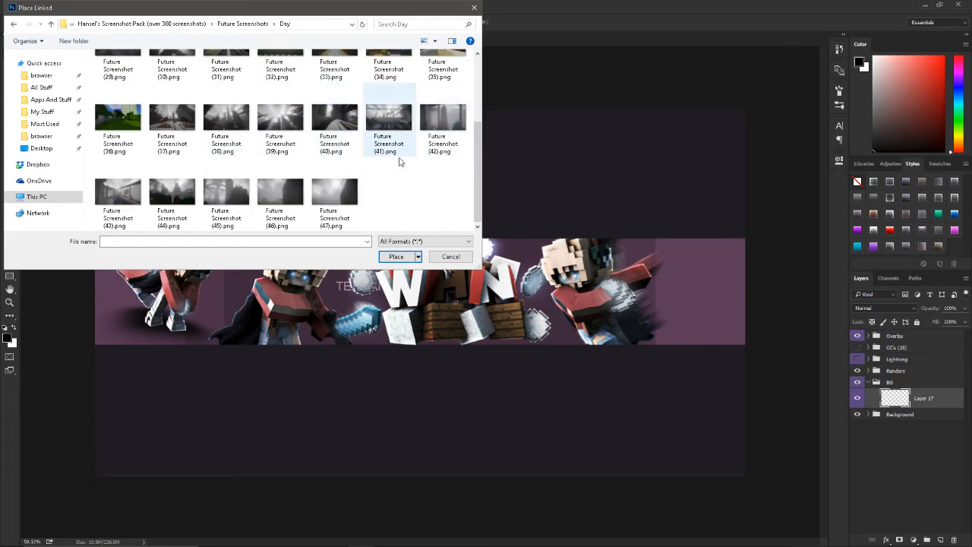
scroll(228, 129, up, 1)
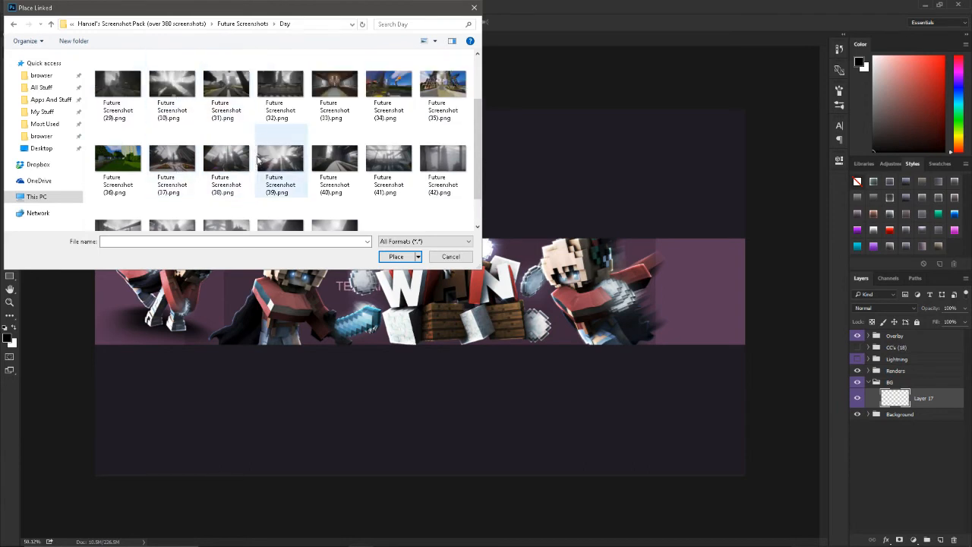
double_click(190, 169)
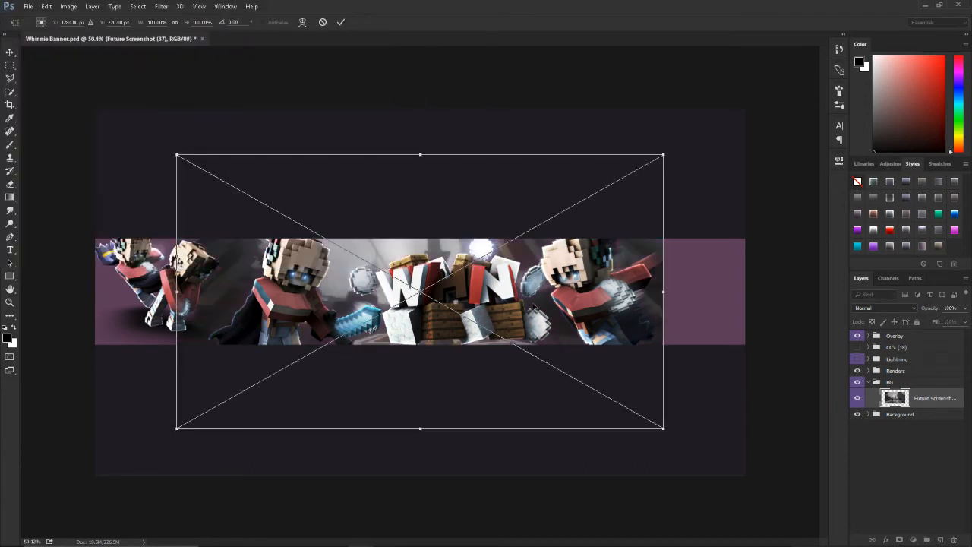
Step: Scale the placed screenshot to about 69%, rotate it about -1.9°, and position it over the right half of the banner strip
drag(790, 146, 728, 186)
drag(615, 301, 670, 295)
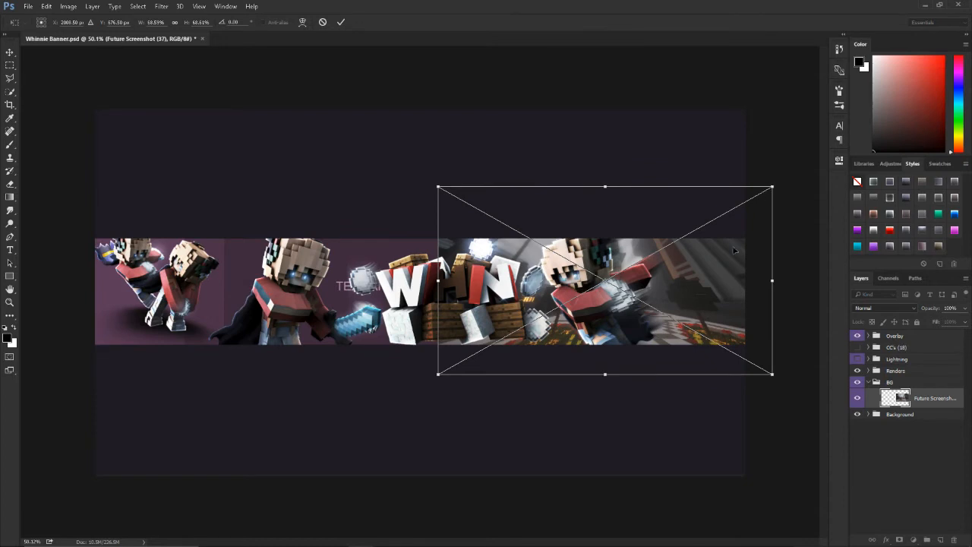
drag(774, 188, 794, 165)
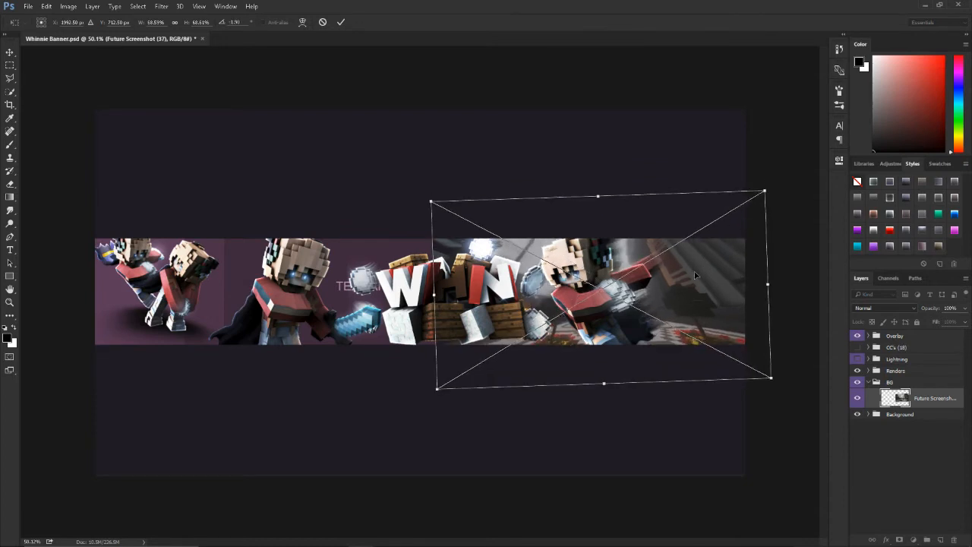
key(Return)
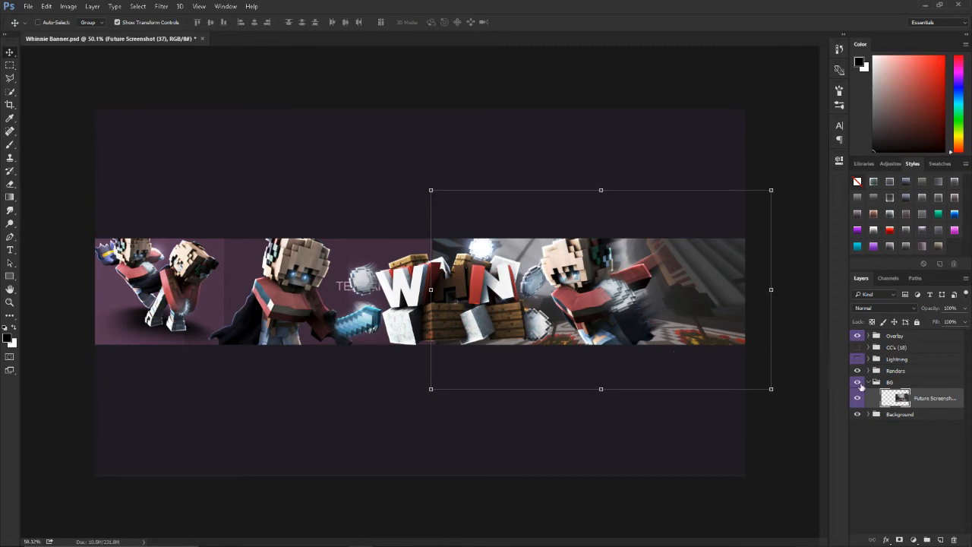
Step: Expand the Renders group and hide groups 1, 3 and 4, keeping only group 2 shown
click(870, 371)
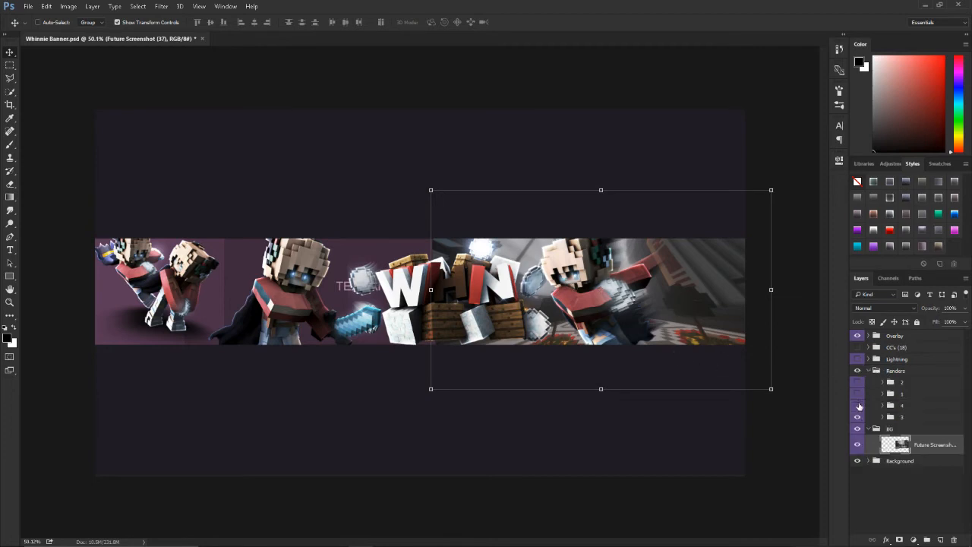
drag(859, 415, 858, 416)
click(859, 407)
click(859, 407)
click(858, 396)
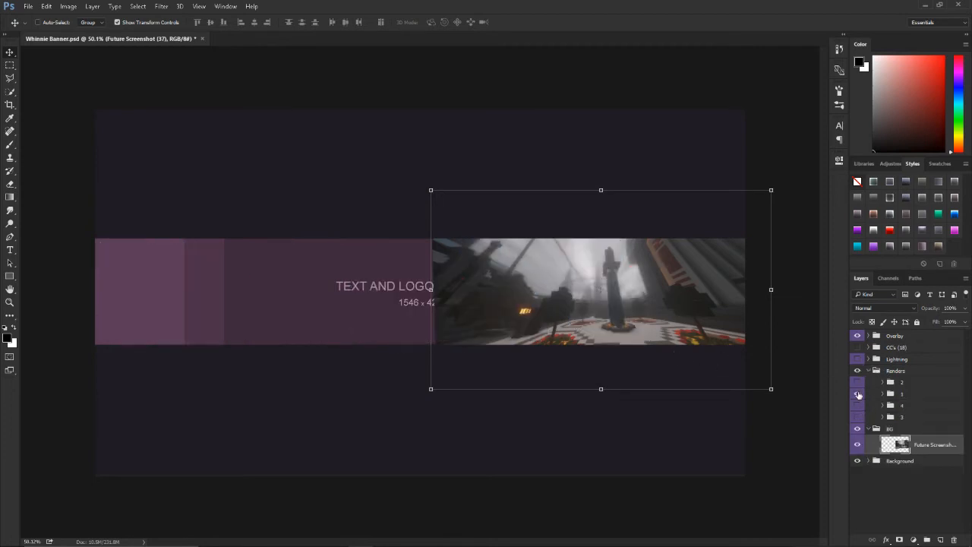
click(858, 396)
click(857, 383)
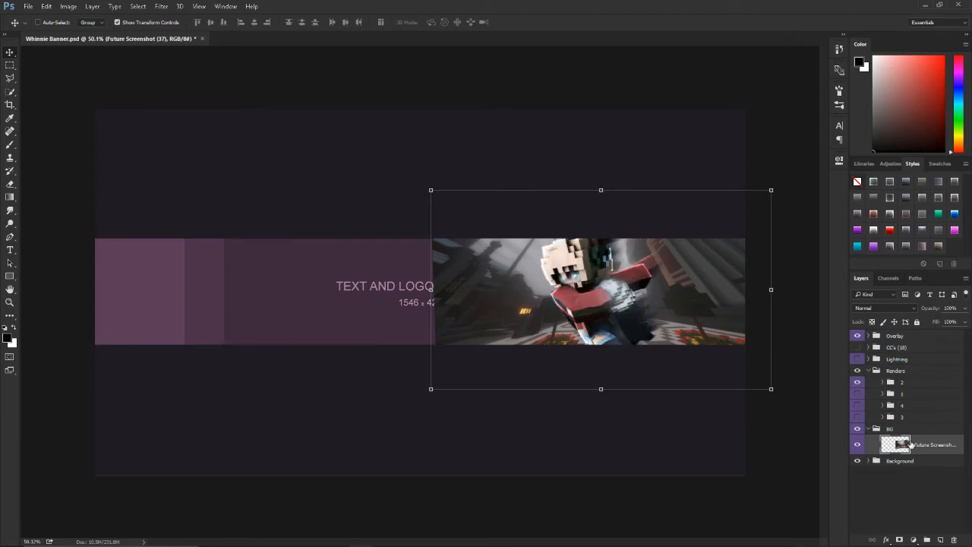
Step: Apply a Motion Blur with a 9° angle and a 30-pixel distance to the Future Screenshot (37) layer
click(162, 6)
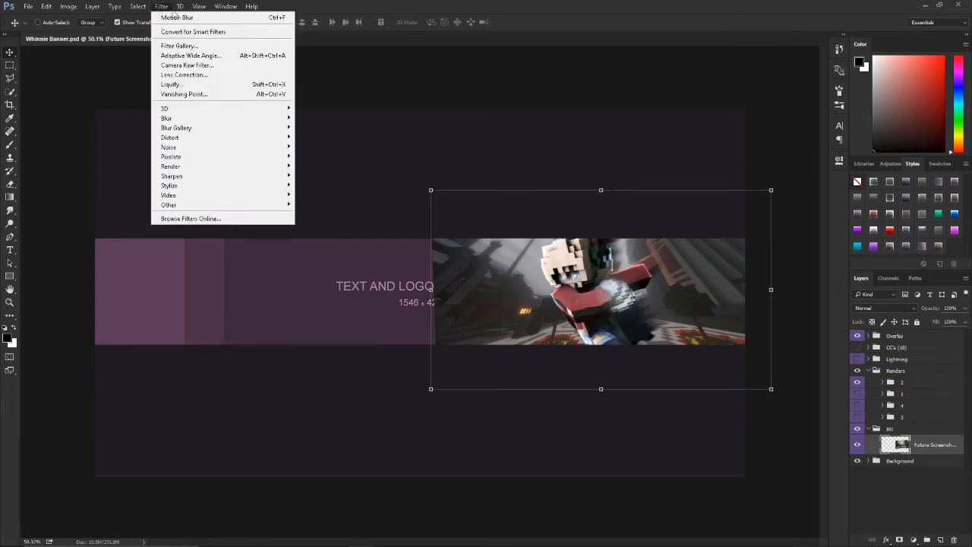
mouse_move(183, 119)
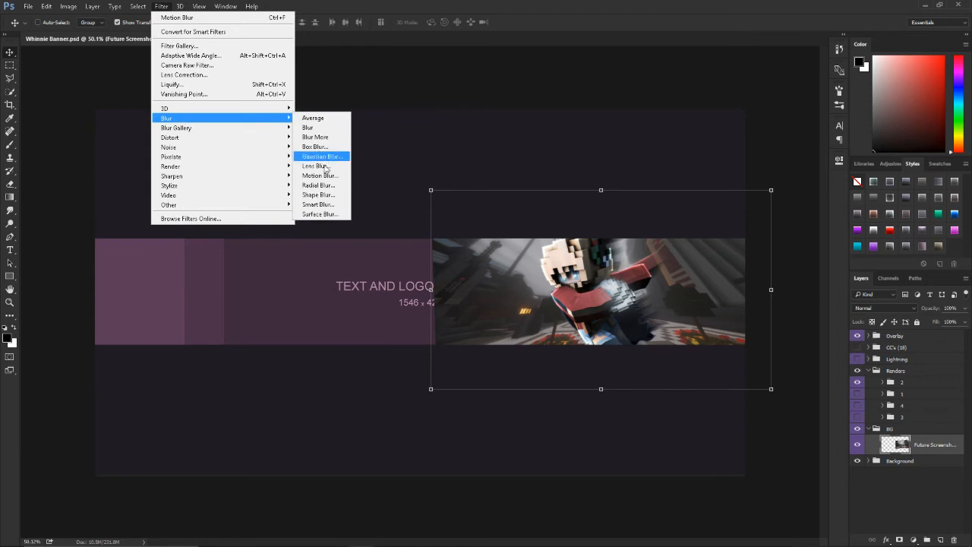
click(319, 180)
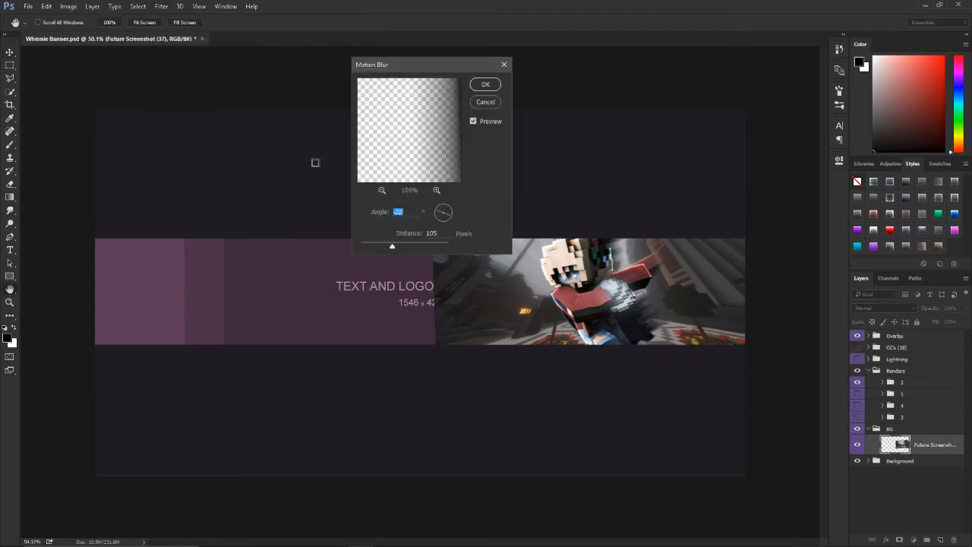
click(453, 211)
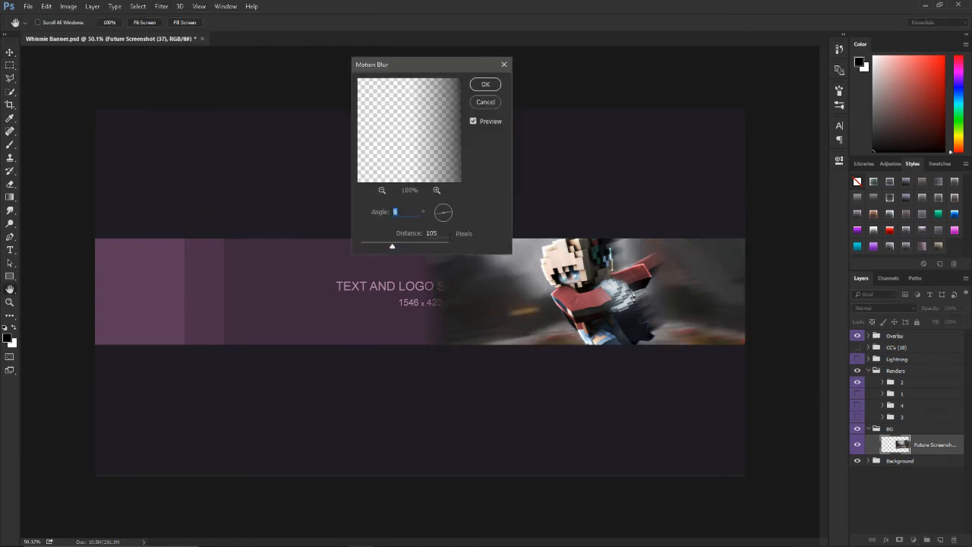
text(30)
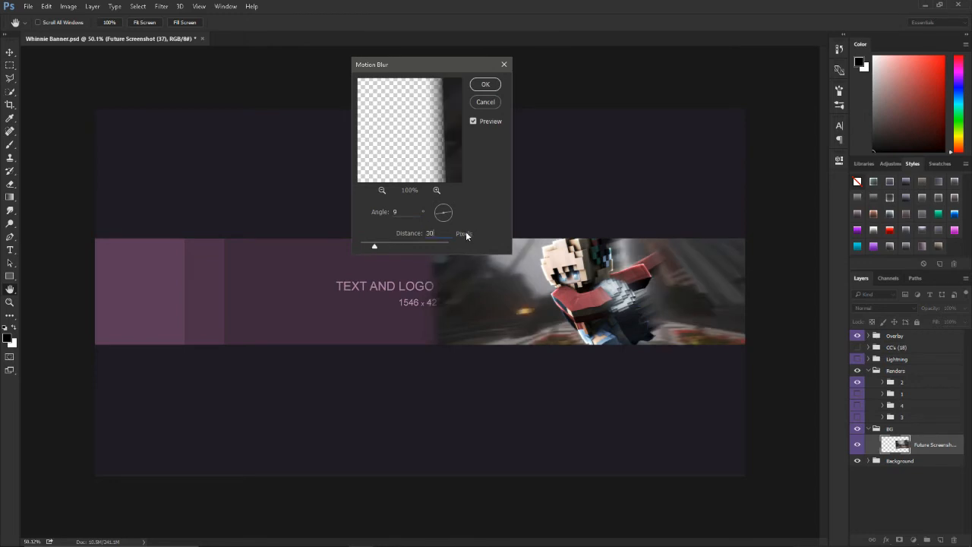
click(487, 86)
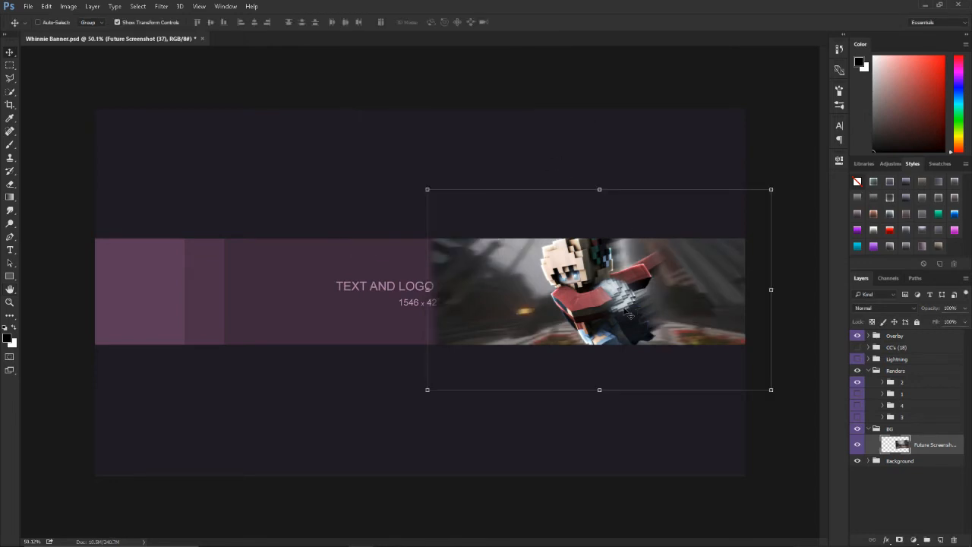
Step: Show render groups 1, 4 and 3 again and select the Future Screenshot layer in the BG group
click(885, 484)
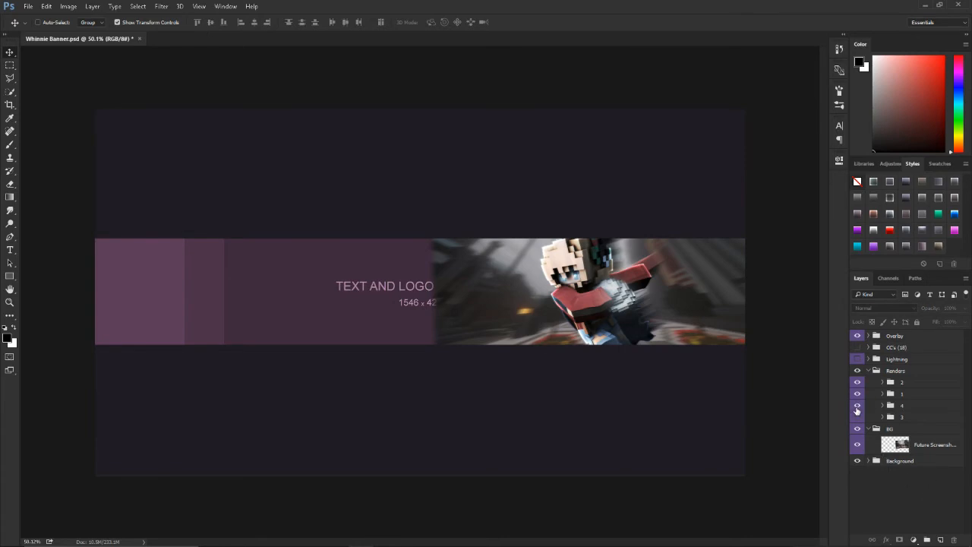
click(857, 408)
click(910, 431)
click(906, 450)
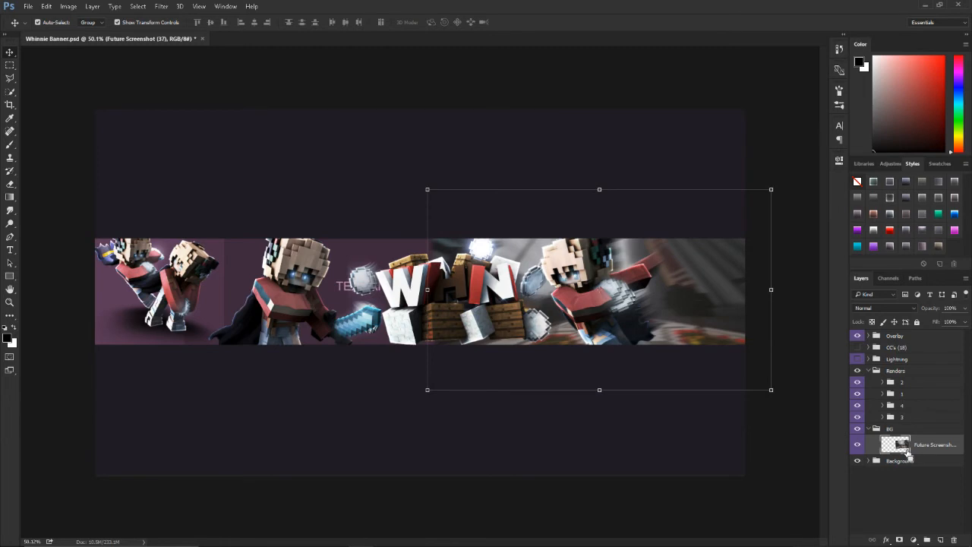
Step: Place 3.png from the Ice folder of the [DEER] ScreenshotPack as a linked image above the Future Screenshot layer
key(ctrl+shift+p)
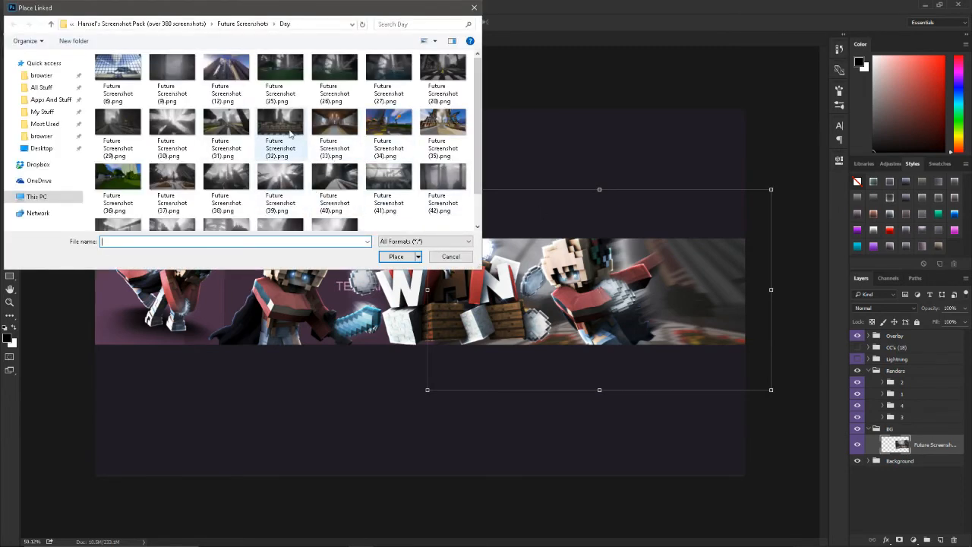
click(44, 123)
double_click(180, 142)
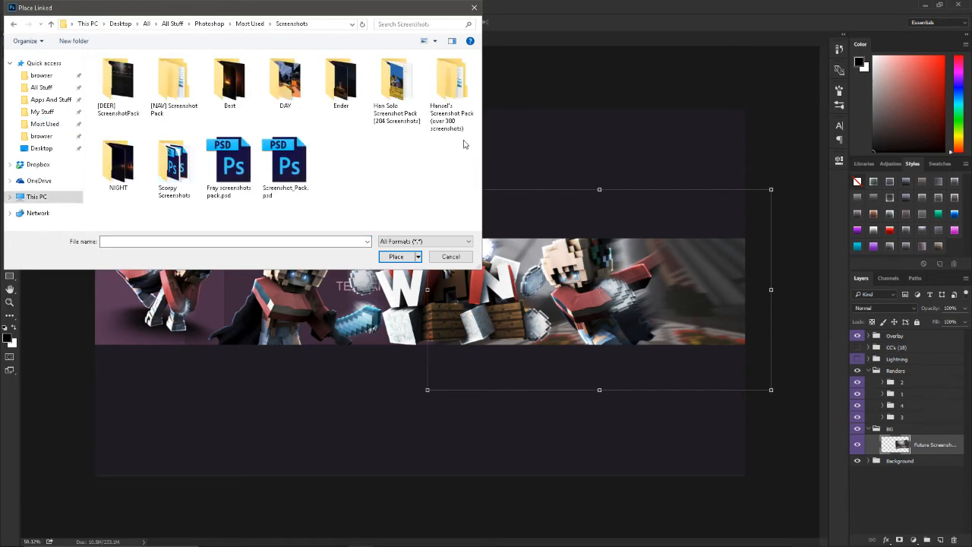
double_click(232, 89)
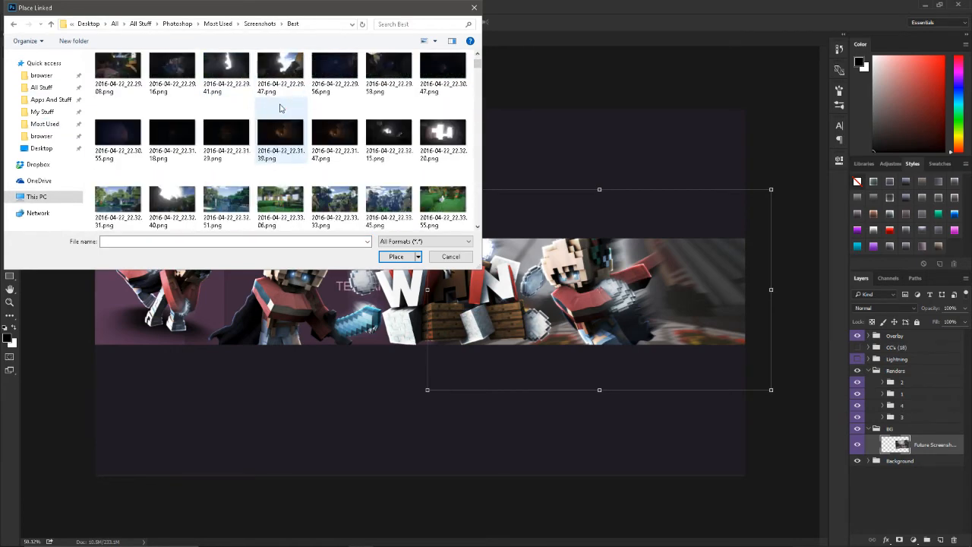
key(alt+Left)
double_click(118, 95)
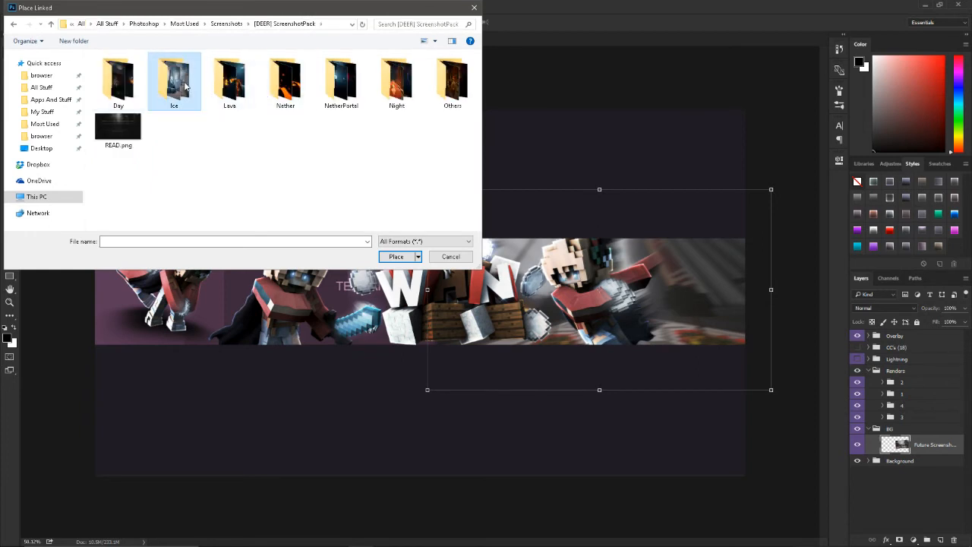
double_click(181, 66)
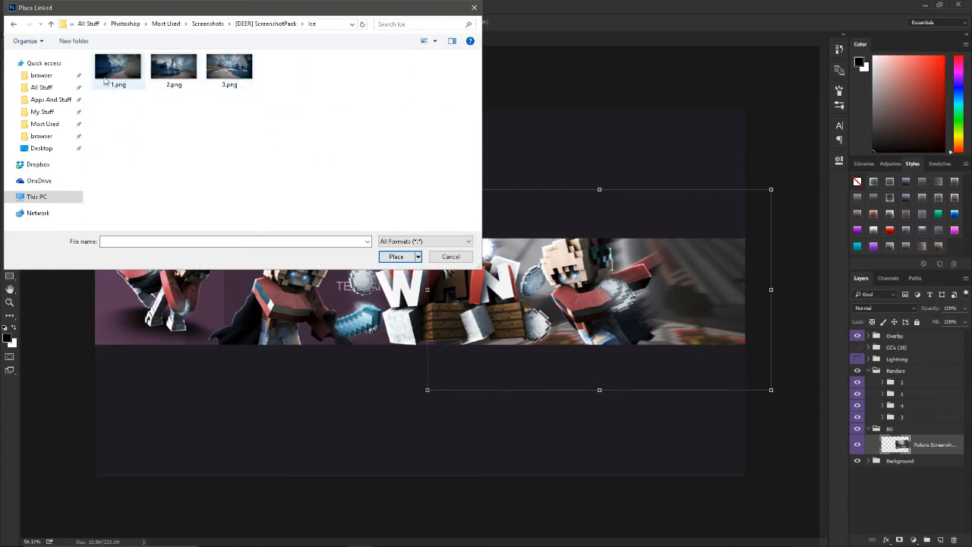
double_click(229, 68)
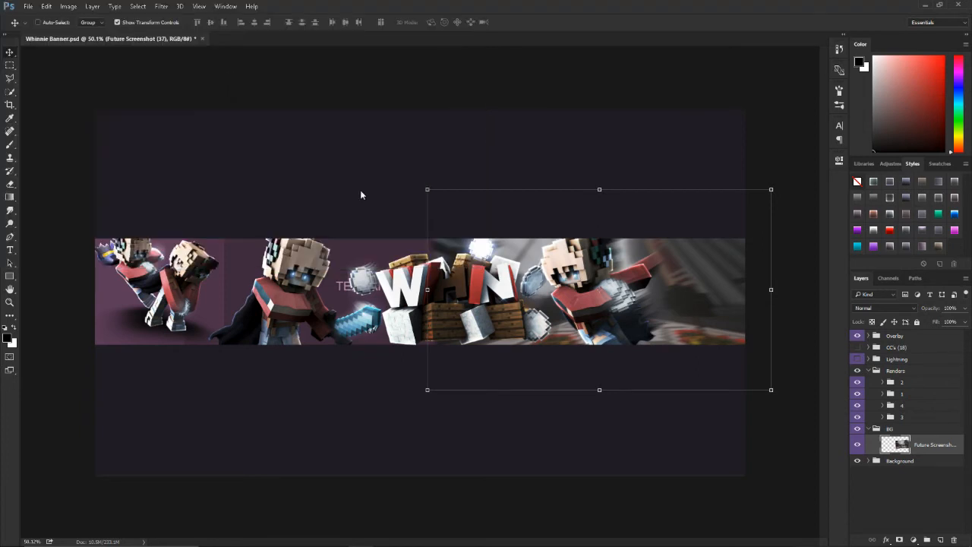
Step: Flip the placed ice screenshot horizontally, scale it to about 81%, rotate it about 3.2°, and position it over the left half of the banner strip
right_click(502, 307)
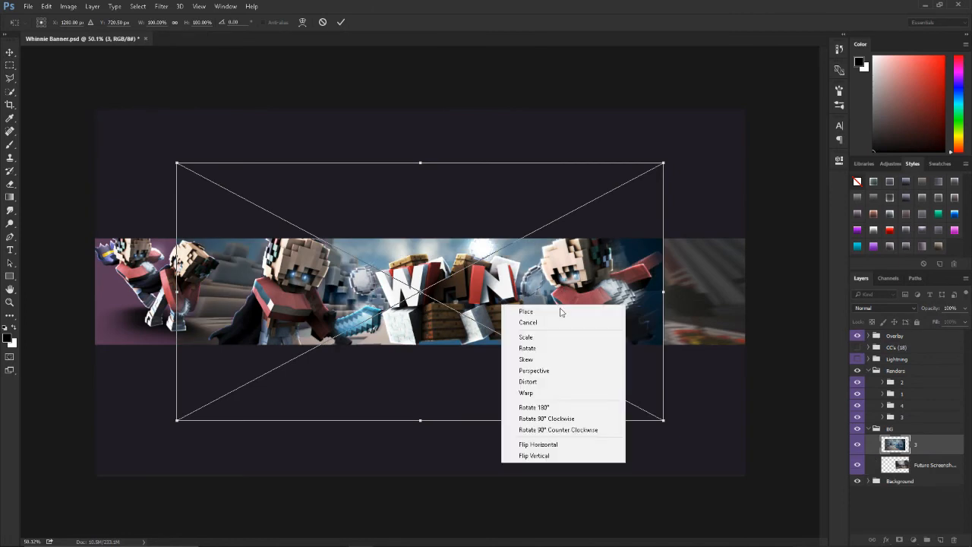
click(553, 456)
drag(514, 371, 331, 328)
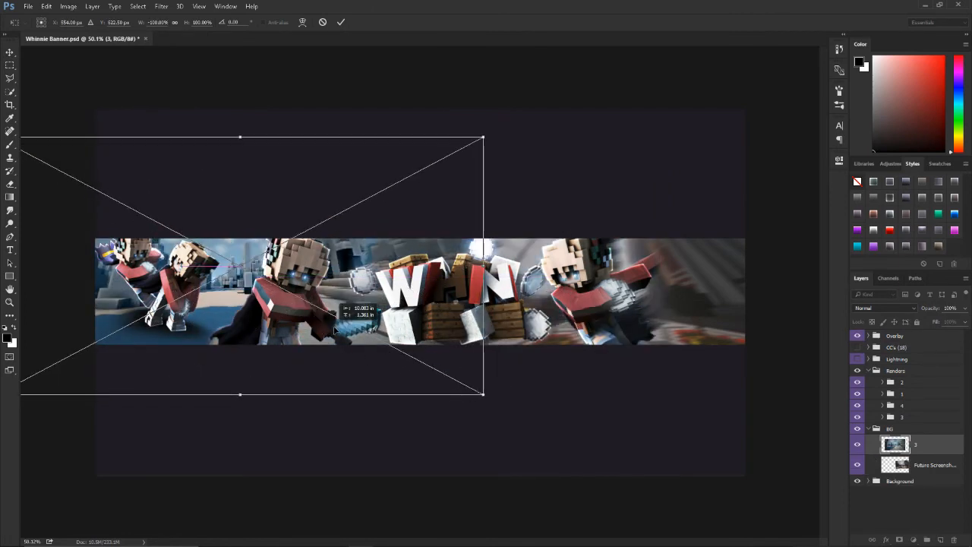
mouse_move(485, 135)
mouse_down()
mouse_move(445, 165)
mouse_move(481, 151)
mouse_up()
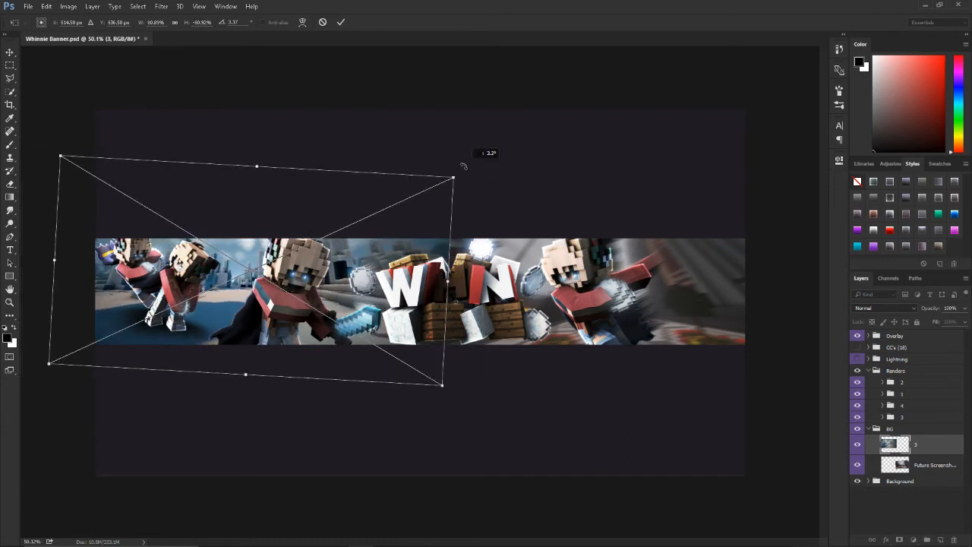
drag(402, 250, 396, 251)
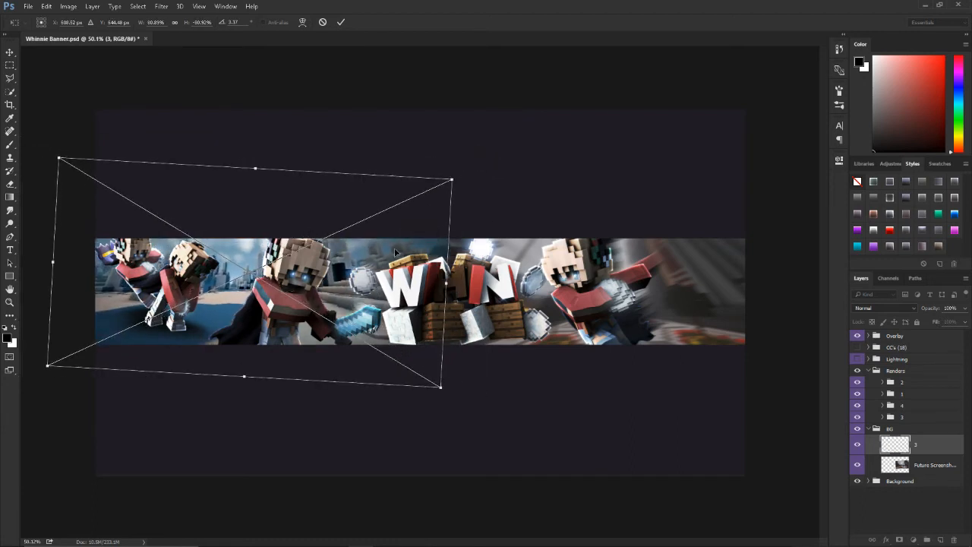
key(Return)
Step: Hide and collapse the Renders group and merge the two screenshot layers in the BG group into one
scroll(471, 334, down, 1)
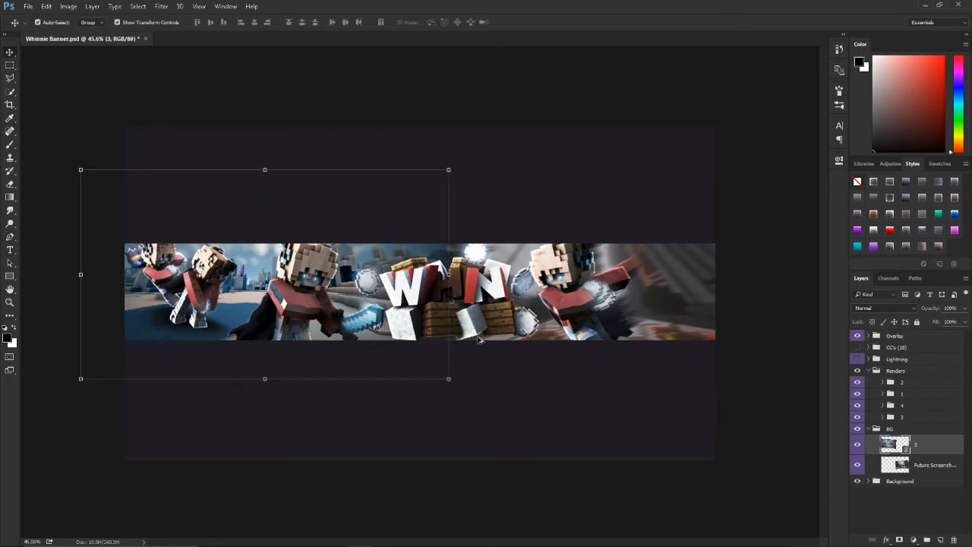
click(857, 370)
click(868, 371)
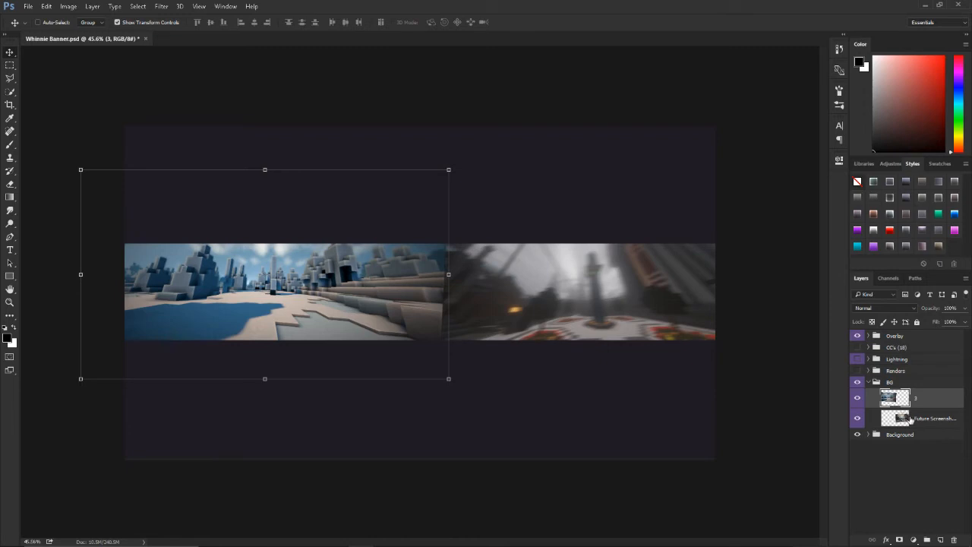
shift+click(922, 418)
key(ctrl+e)
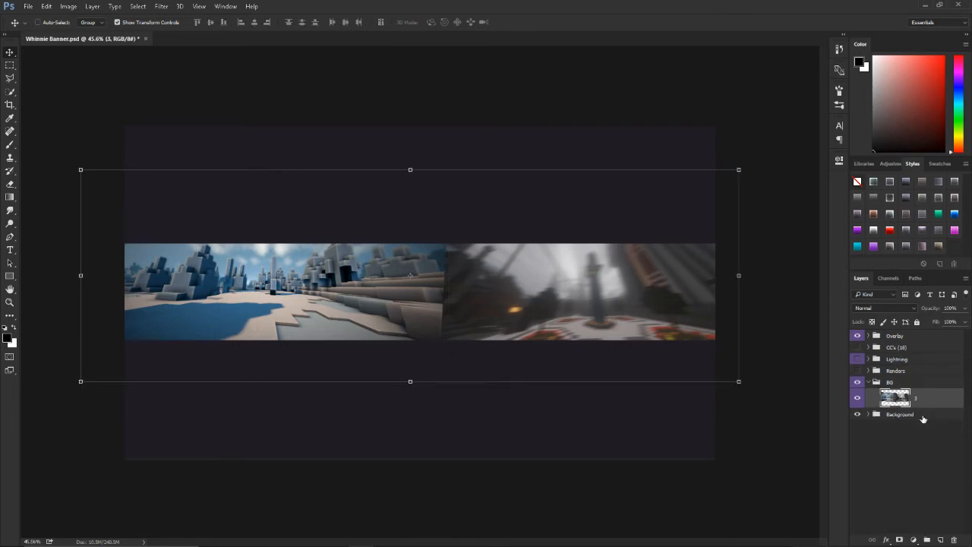
Step: Outline the seam between the two background screenshots with the Polygonal Lasso and copy that area to a new layer
click(10, 78)
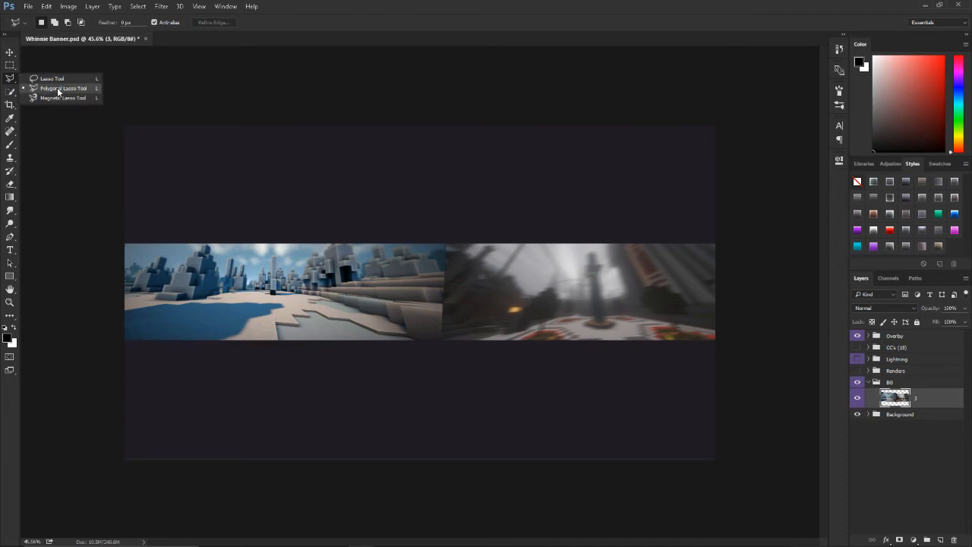
click(57, 89)
click(431, 205)
click(401, 333)
click(447, 362)
click(491, 267)
click(484, 191)
double_click(439, 216)
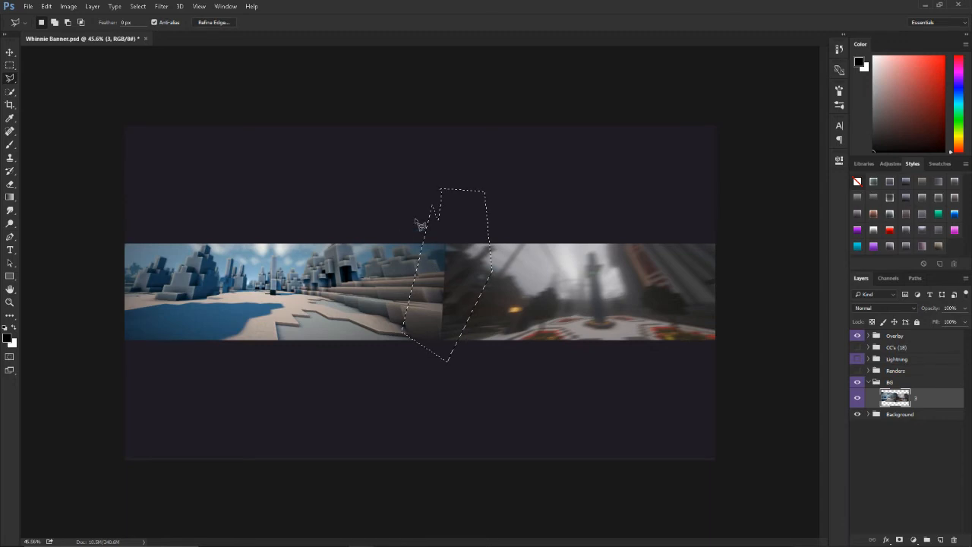
right_click(455, 277)
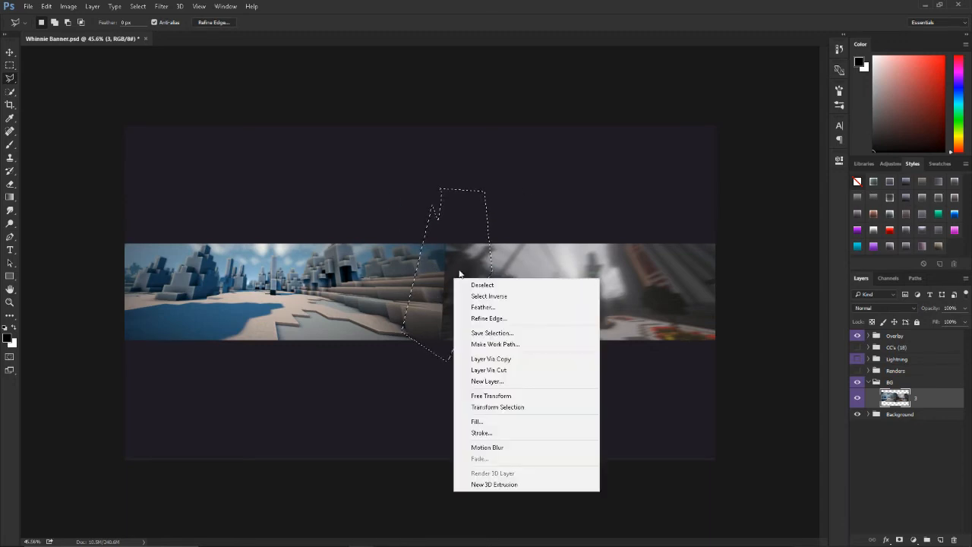
click(502, 359)
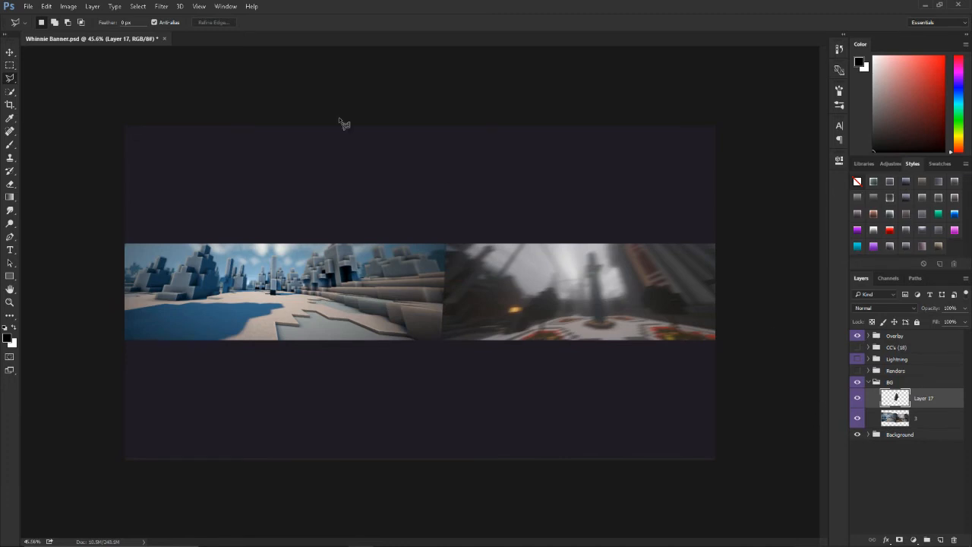
Step: Apply a Gaussian Blur with a 10-pixel radius to the copied seam layer
click(162, 8)
mouse_move(258, 118)
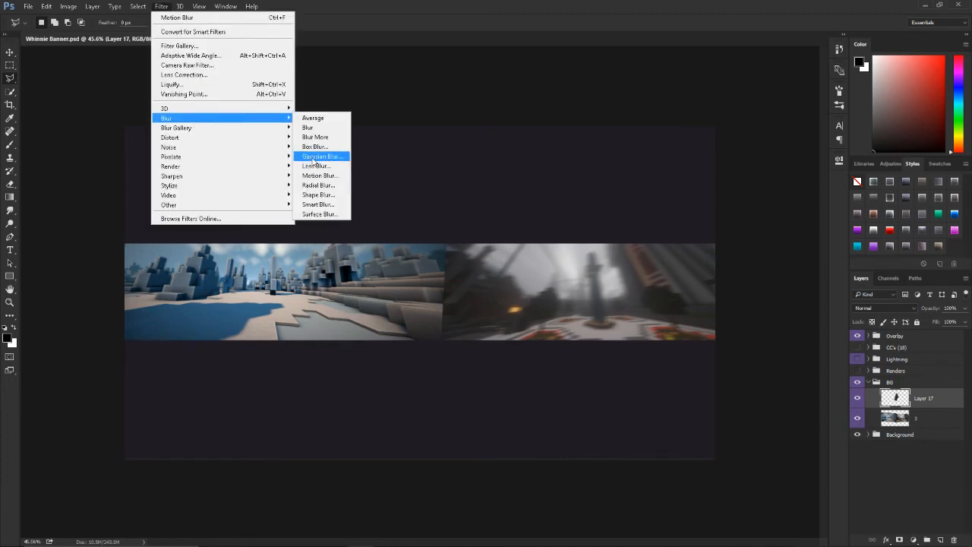
click(312, 157)
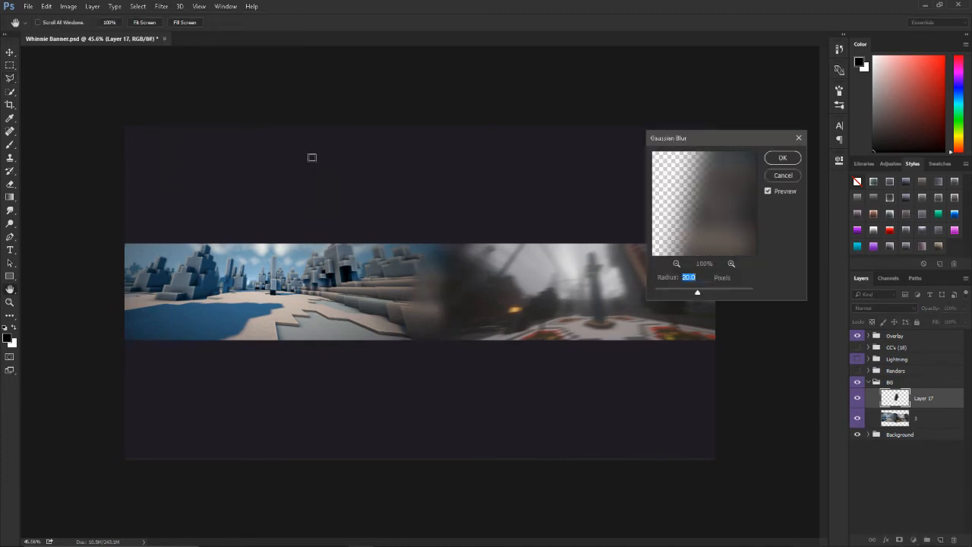
text(10)
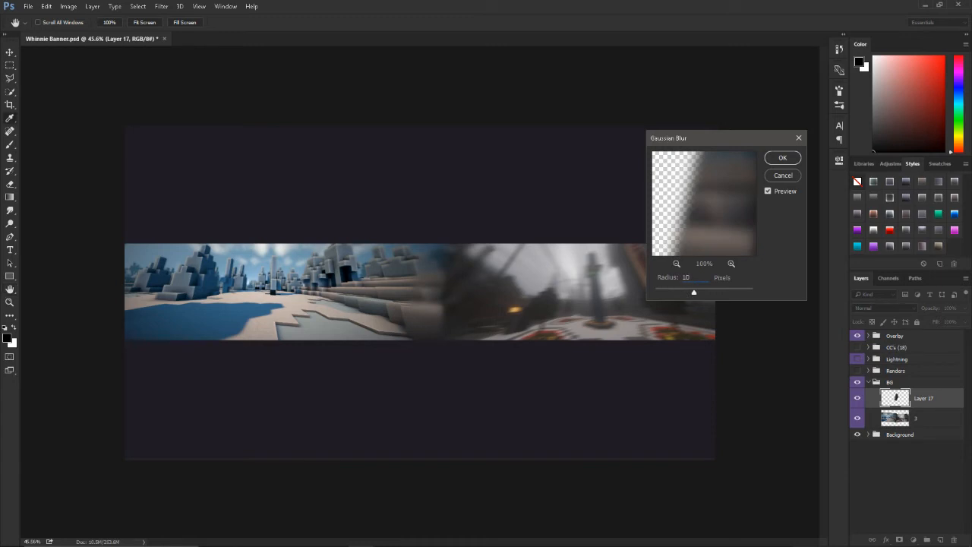
key(Return)
Step: Soften the seam with the Blur tool at 100% strength, then collapse the BG group and show the Renders group
key(e)
click(12, 213)
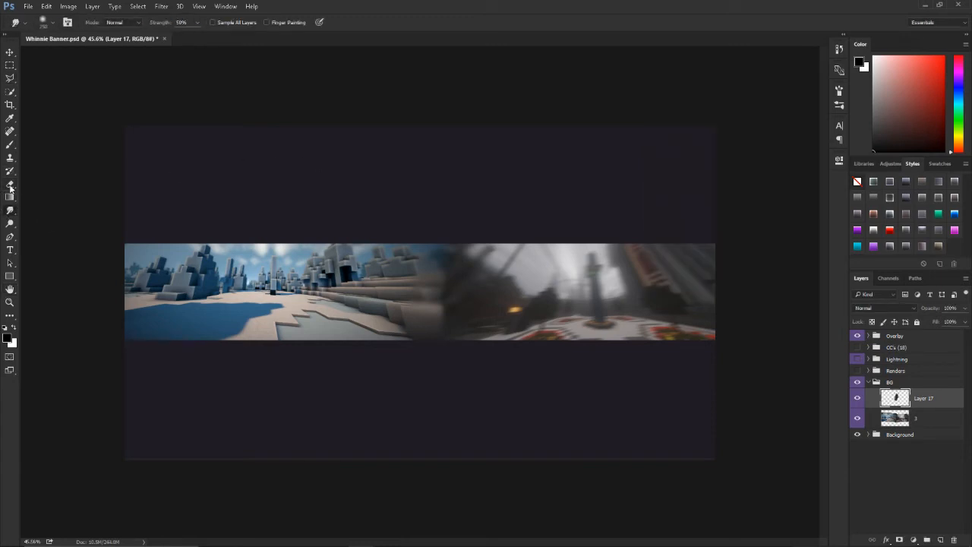
click(10, 198)
click(10, 211)
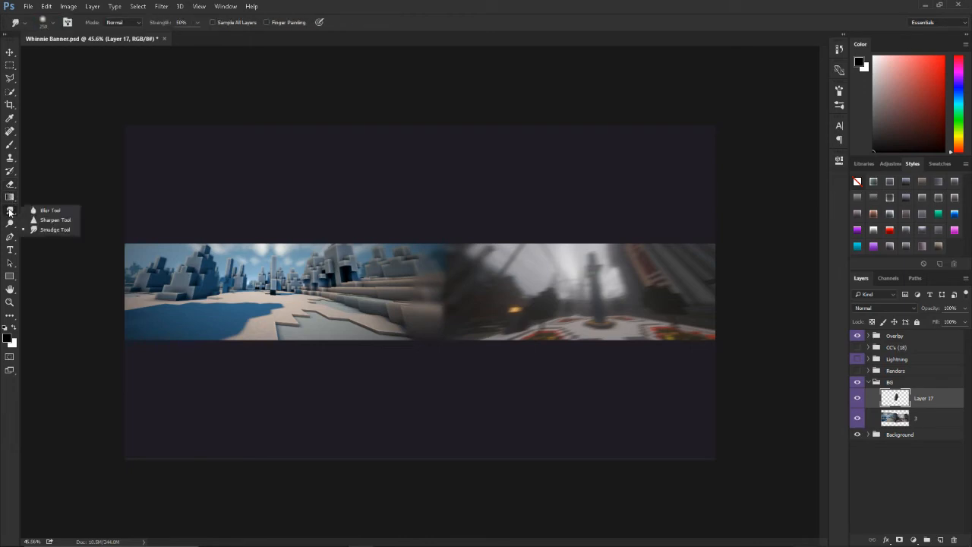
click(47, 210)
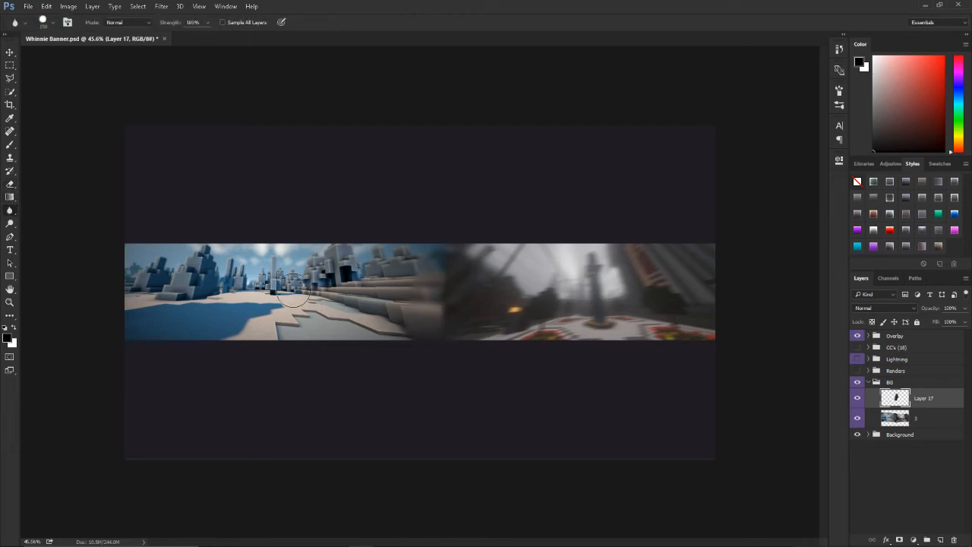
mouse_move(406, 327)
mouse_down()
mouse_move(419, 253)
mouse_move(427, 254)
mouse_move(419, 254)
mouse_move(403, 341)
mouse_move(436, 230)
mouse_move(378, 298)
mouse_move(405, 298)
mouse_move(392, 346)
mouse_move(479, 338)
mouse_move(490, 243)
mouse_move(500, 350)
mouse_up()
click(858, 399)
click(858, 399)
click(869, 382)
click(858, 370)
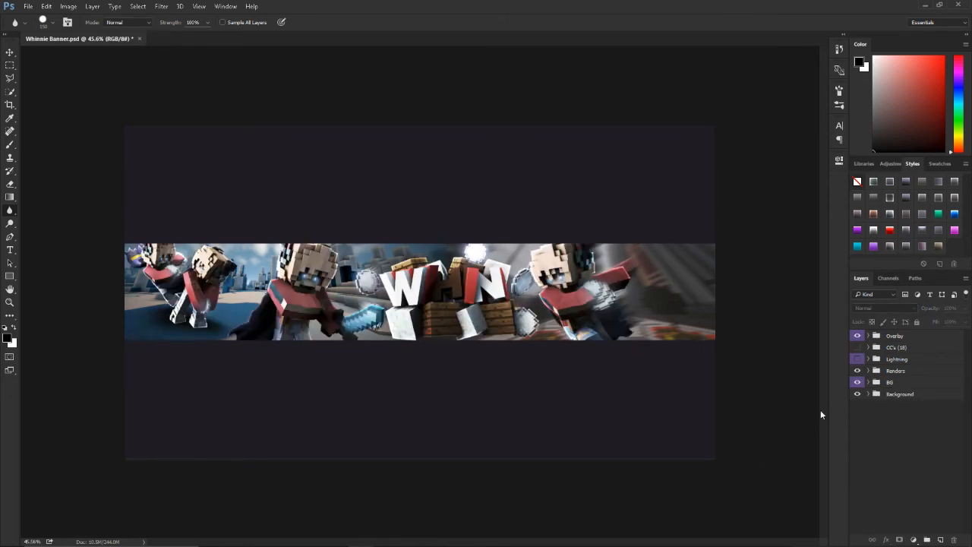
Step: Show light layer 7 in the Lightning group and move it over the characters at the banner's left end
click(869, 360)
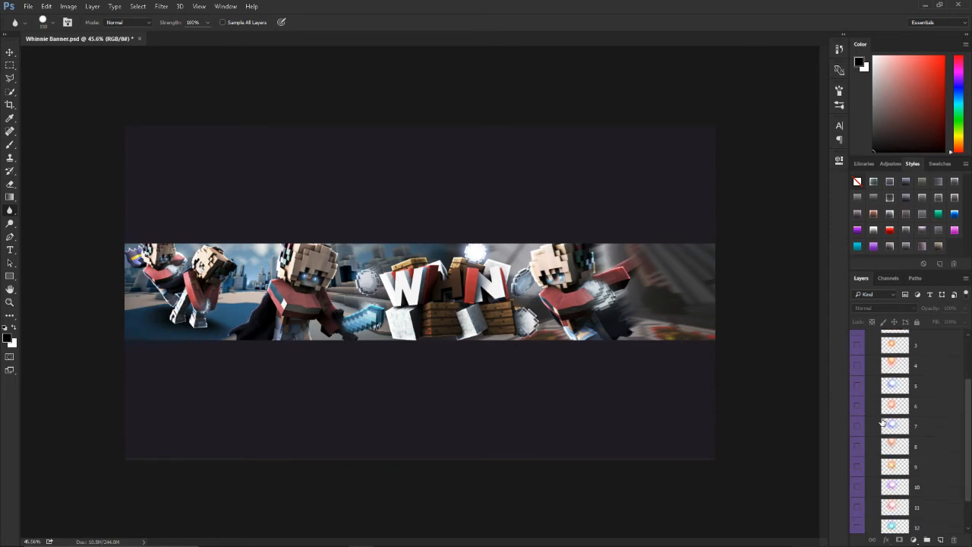
scroll(878, 425, down, 2)
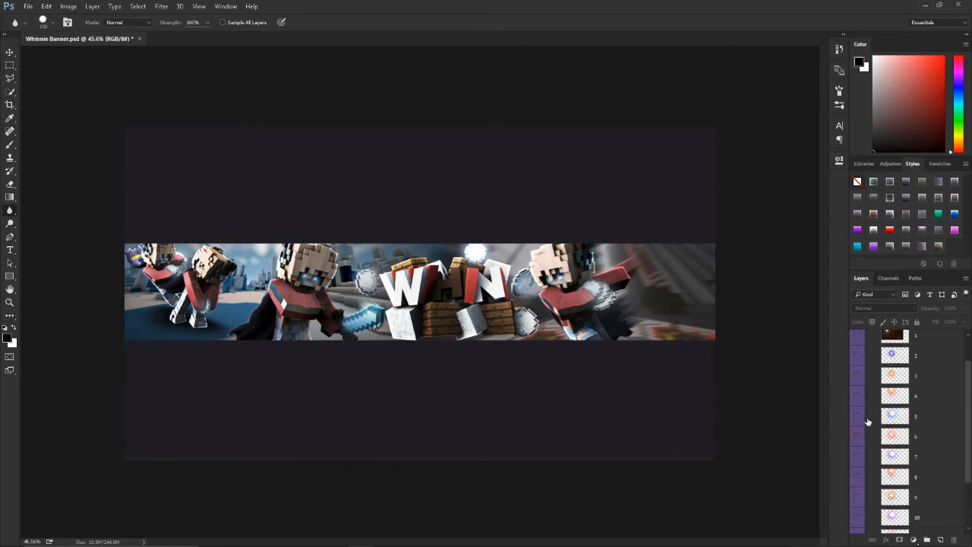
click(858, 458)
click(928, 458)
key(v)
drag(431, 327, 320, 282)
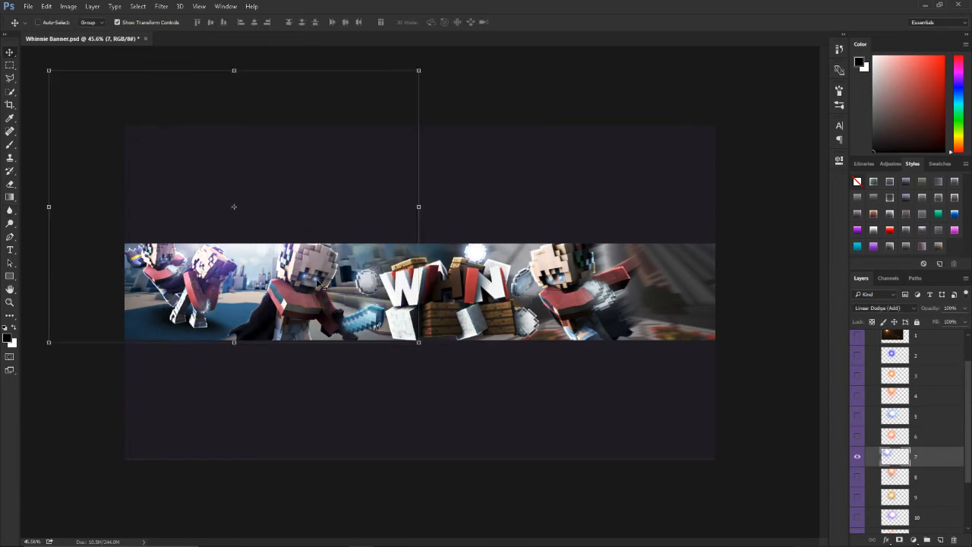
Step: Shift the hue of light layer 7 from purple towards blue with a Hue/Saturation adjustment
key(ctrl+u)
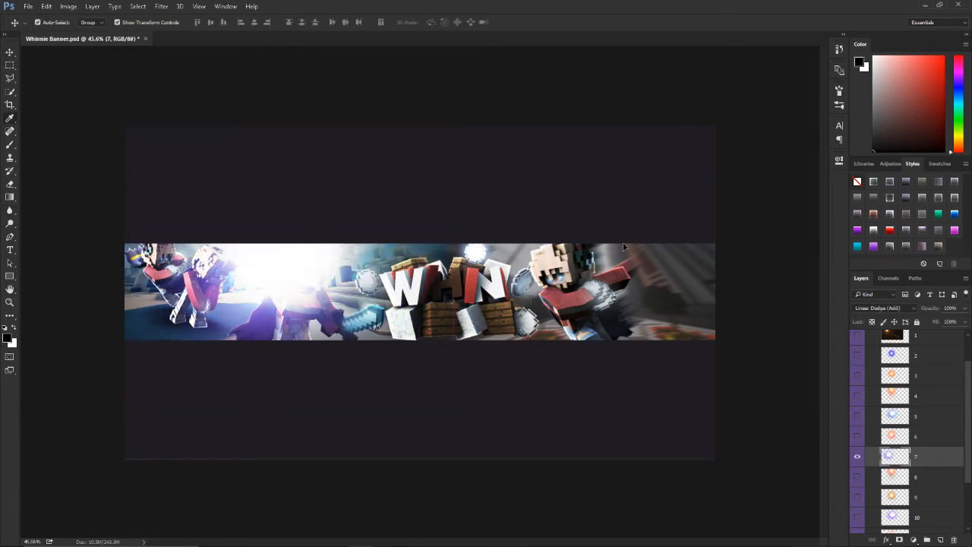
text(-75)
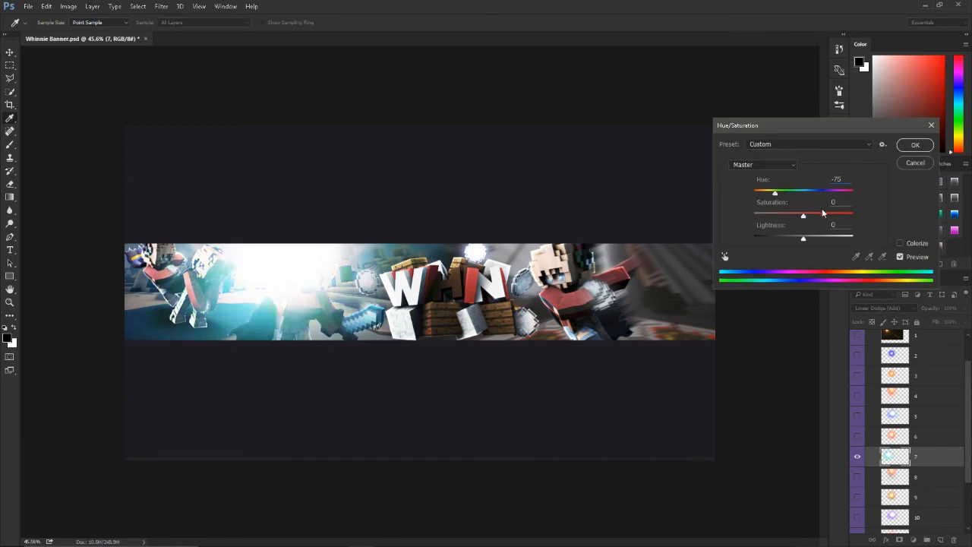
key(ctrl+z)
drag(805, 195, 791, 196)
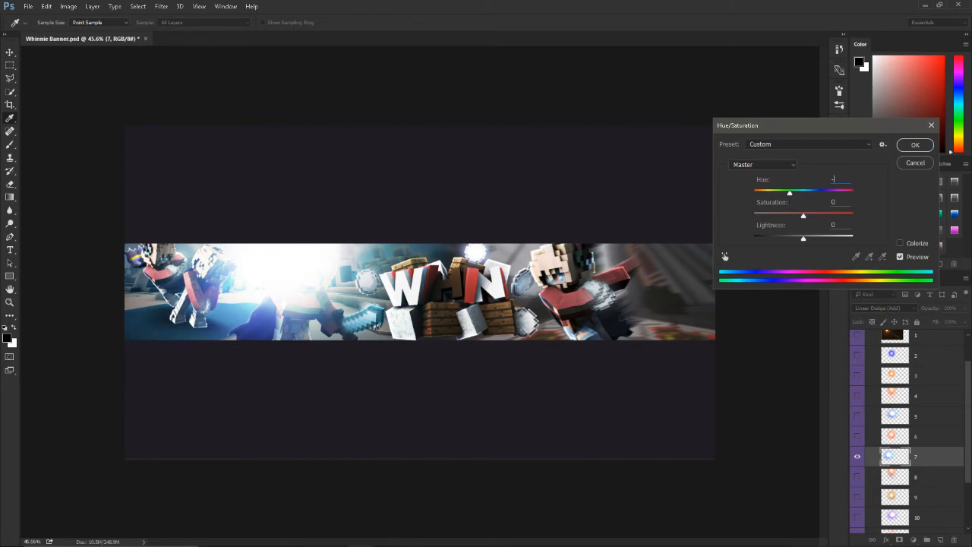
key(Return)
Step: Reposition and enlarge light layer 7 above the characters at the banner's left end, and place a duplicate over the right-hand character
key(v)
drag(387, 267, 364, 209)
key(ctrl+t)
drag(474, 216, 499, 219)
drag(324, 272, 586, 242)
key(Return)
key(ctrl+j)
key(ctrl+t)
Step: Delete the unused light layers from the Lightning group, keeping only 7 and 7 copy
scroll(928, 495, down, 3)
click(924, 497)
scroll(912, 410, up, 5)
shift+click(918, 378)
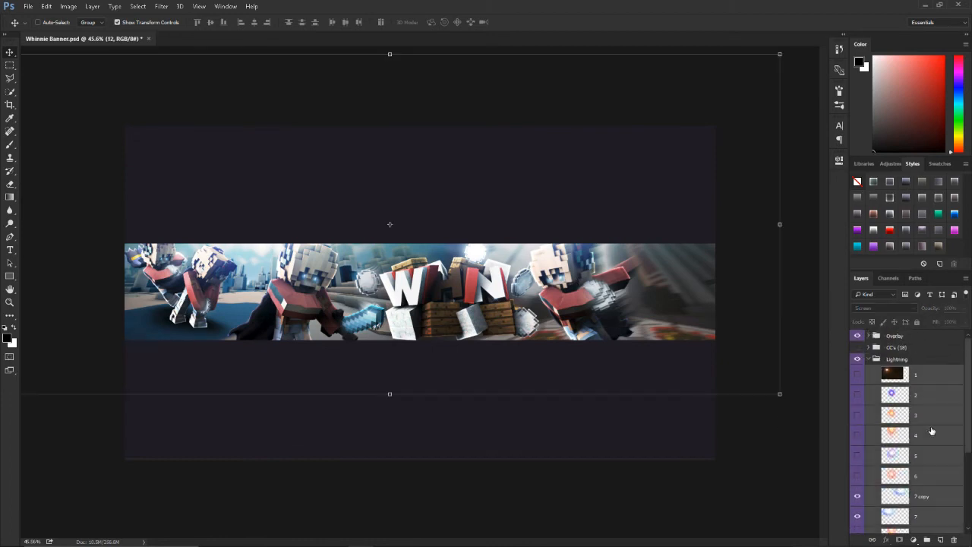
ctrl+click(931, 515)
ctrl+click(926, 502)
key(Delete)
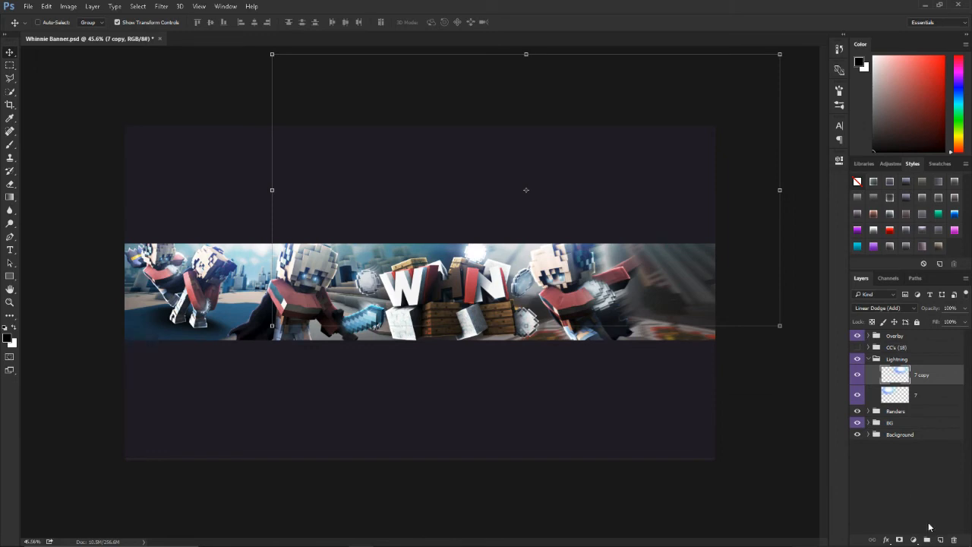
Step: On a new layer, brush a sampled muted red along the banner's upper left and a sampled blue along its upper right
click(940, 539)
key(b)
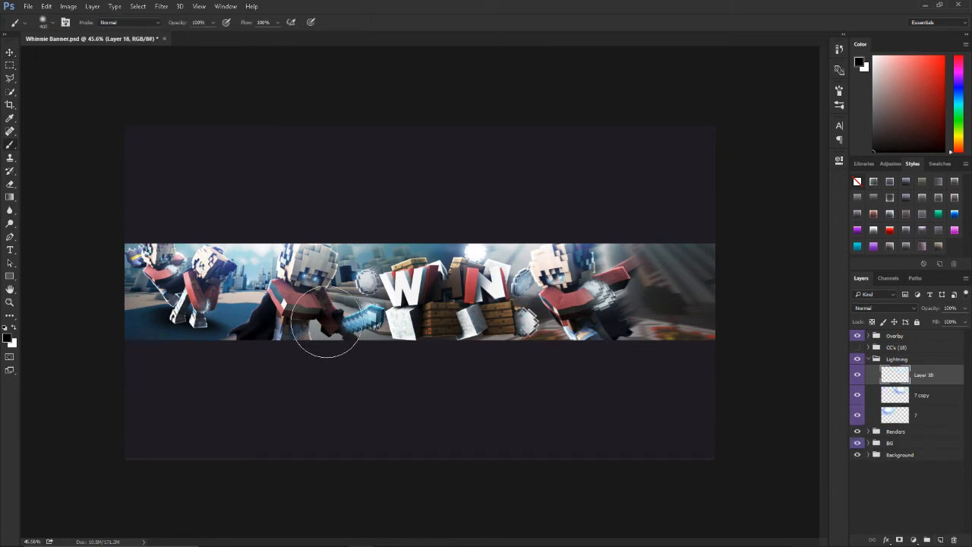
drag(236, 308, 205, 292)
mouse_move(162, 223)
mouse_down()
mouse_move(360, 228)
mouse_move(150, 233)
mouse_up()
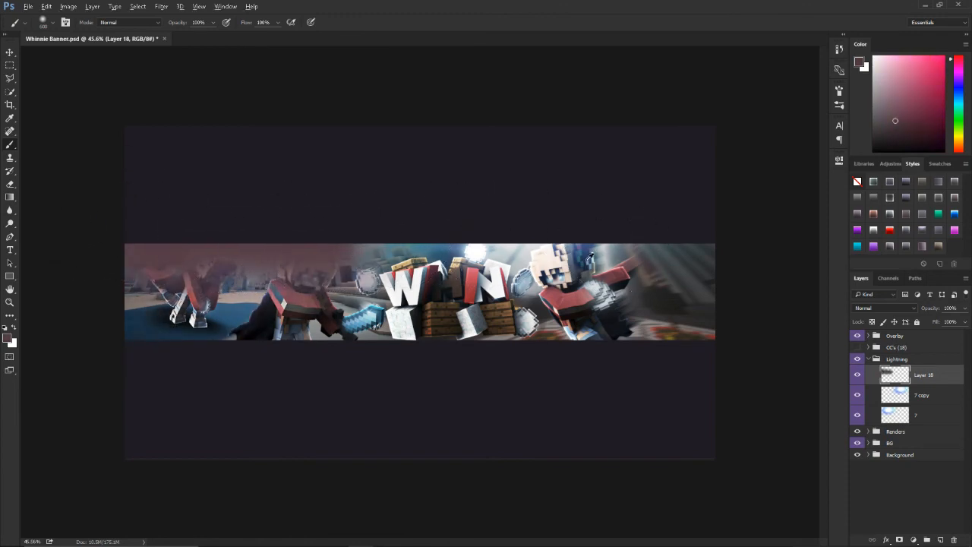
alt+click(585, 260)
drag(543, 240, 618, 239)
Step: Set the painted colour layer to Linear Dodge (Add) blending at 55% opacity
click(889, 309)
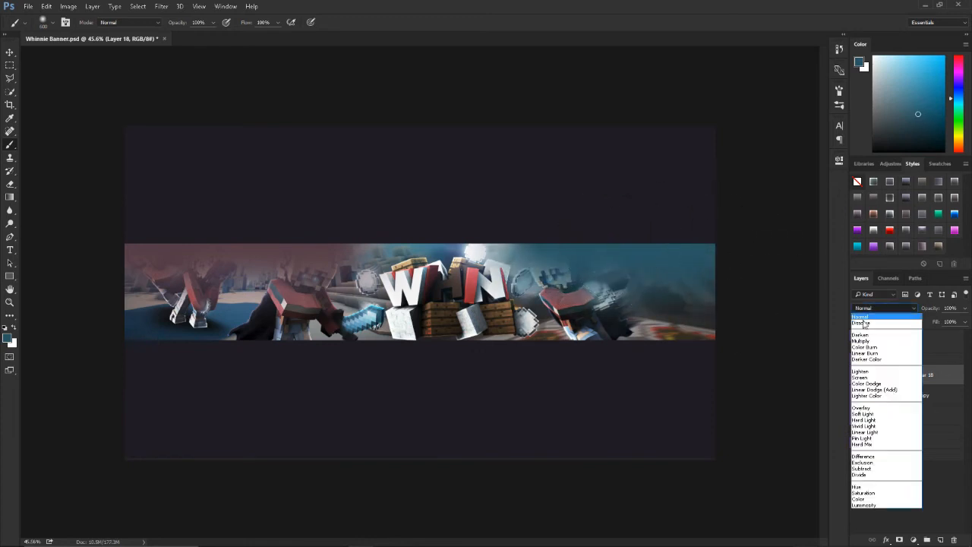
click(873, 389)
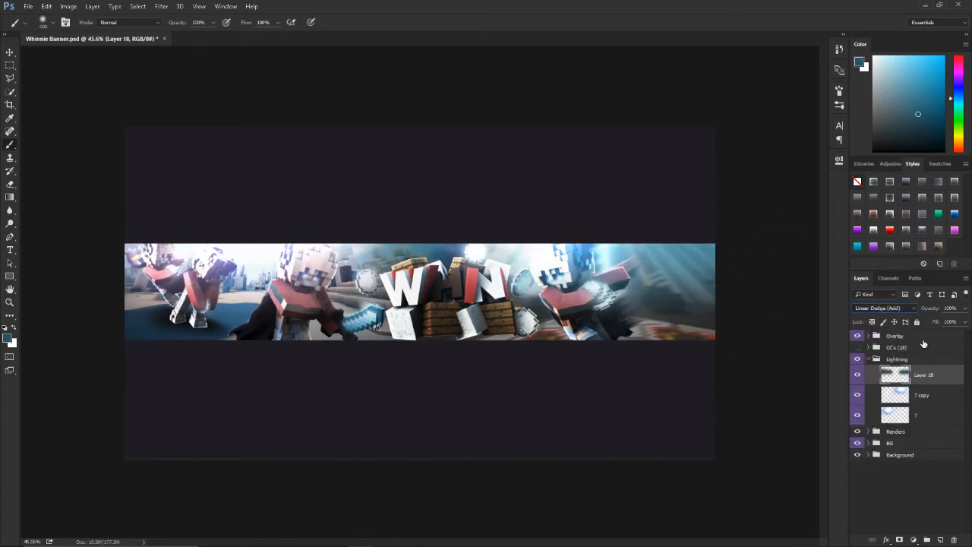
drag(963, 309, 947, 325)
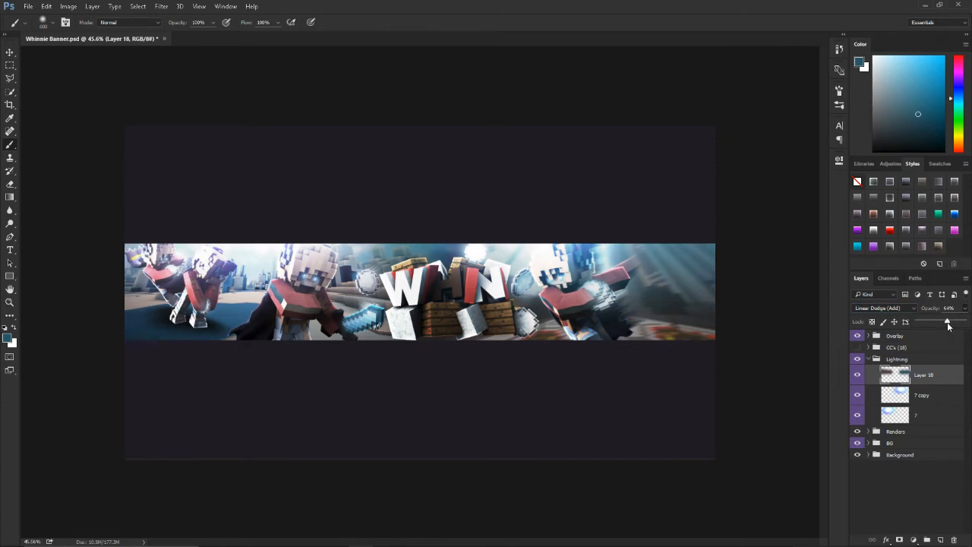
key(v)
drag(424, 290, 442, 305)
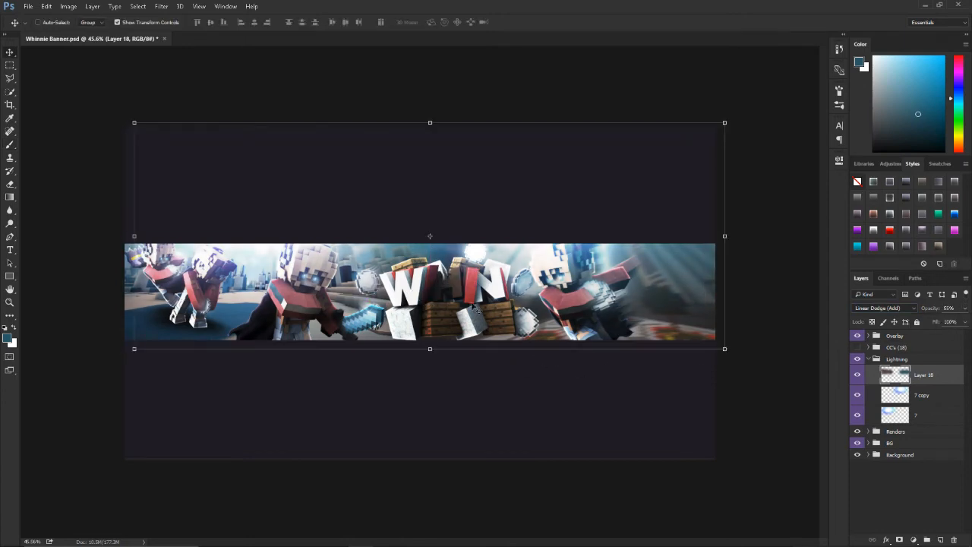
key(ctrl+z)
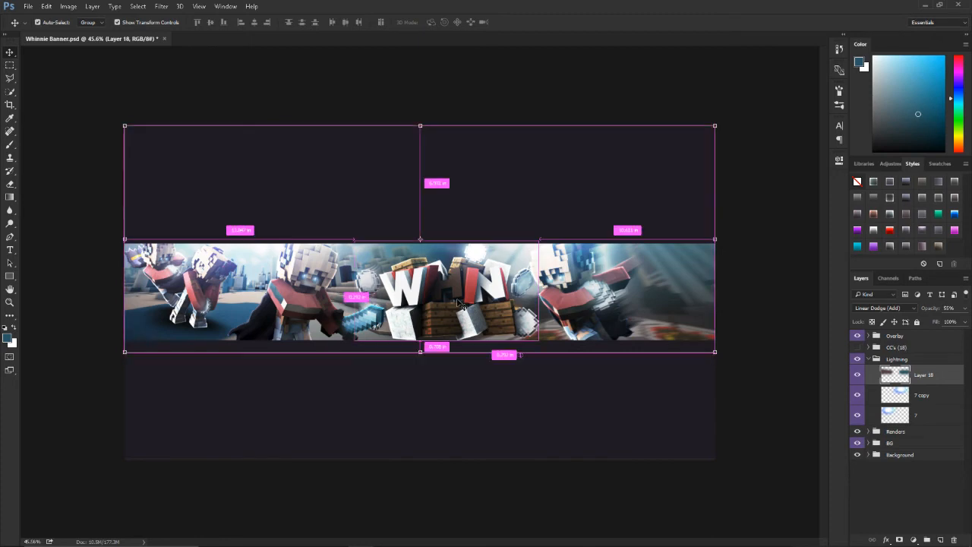
Step: Duplicate the painted colour layer, flip the copy vertically and move it down to the banner's lower edge
key(ctrl+j)
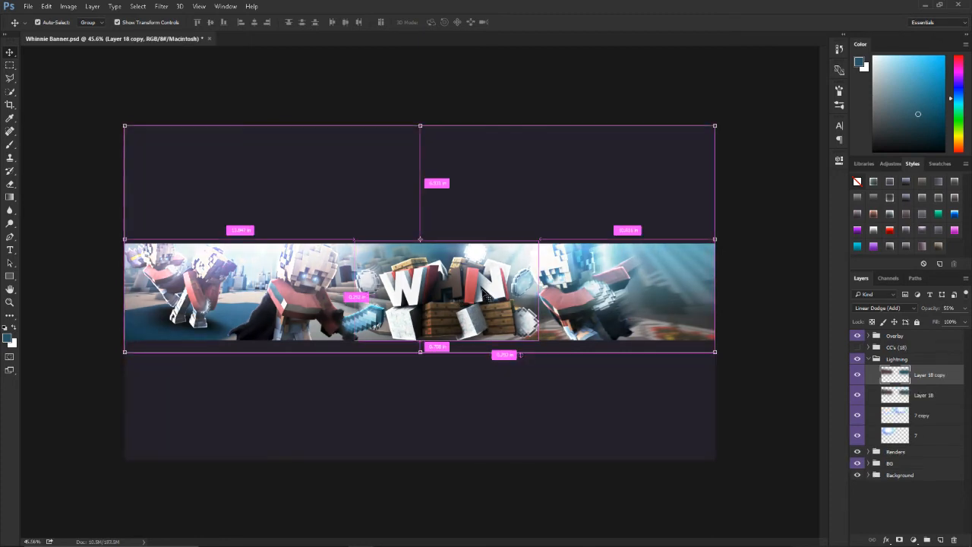
key(ctrl+t)
right_click(483, 291)
click(534, 452)
drag(496, 252, 489, 387)
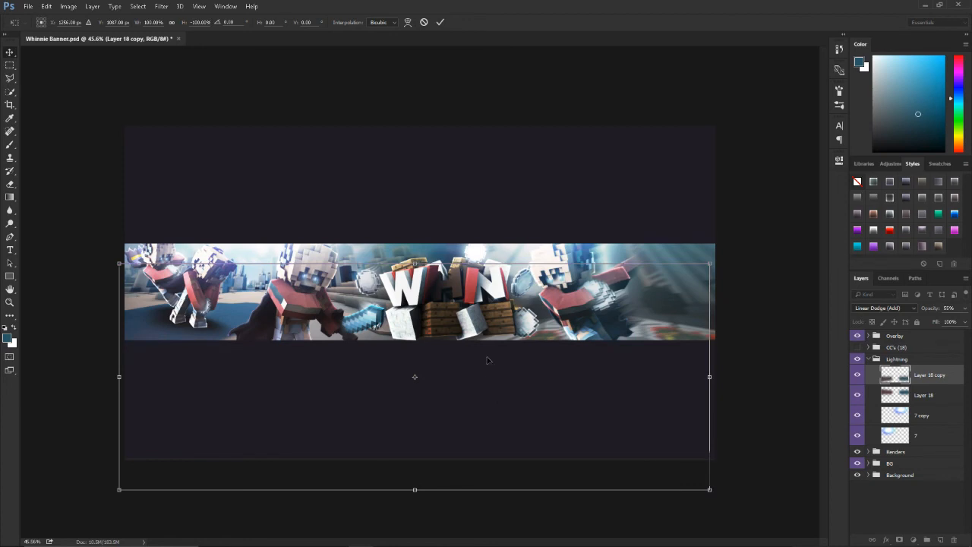
key(Return)
Step: Fine-tune the positions of the flipped copy and the original painted colour layer, then collapse the Lightning group
click(857, 377)
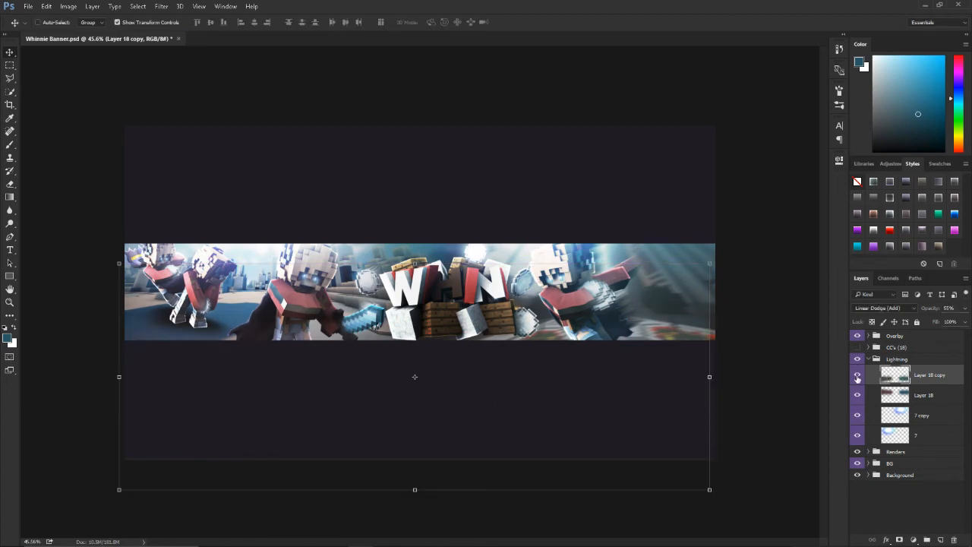
drag(512, 367, 532, 382)
click(913, 399)
drag(527, 316, 528, 300)
click(894, 499)
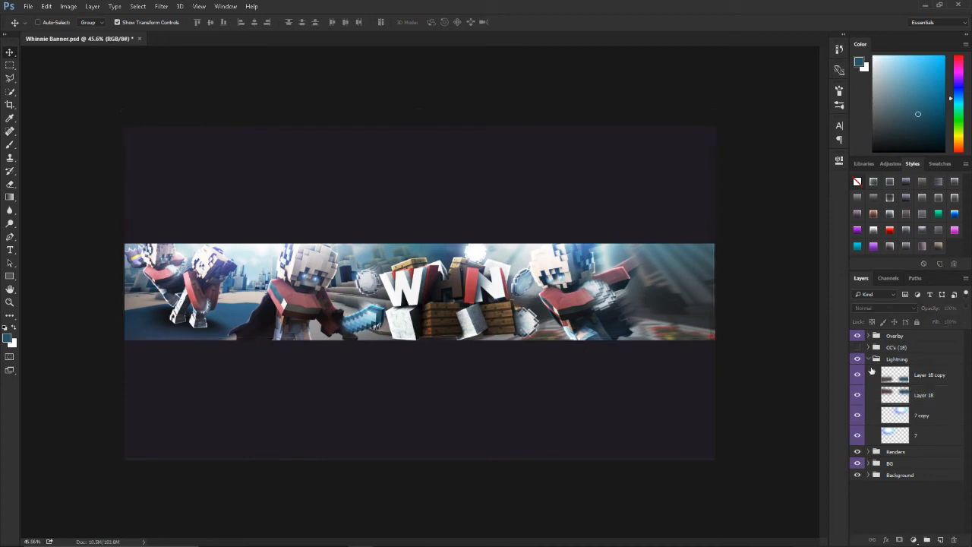
click(867, 359)
Step: Reset the foreground and background colours to black and white and check the whole banner
scroll(468, 331, up, 4)
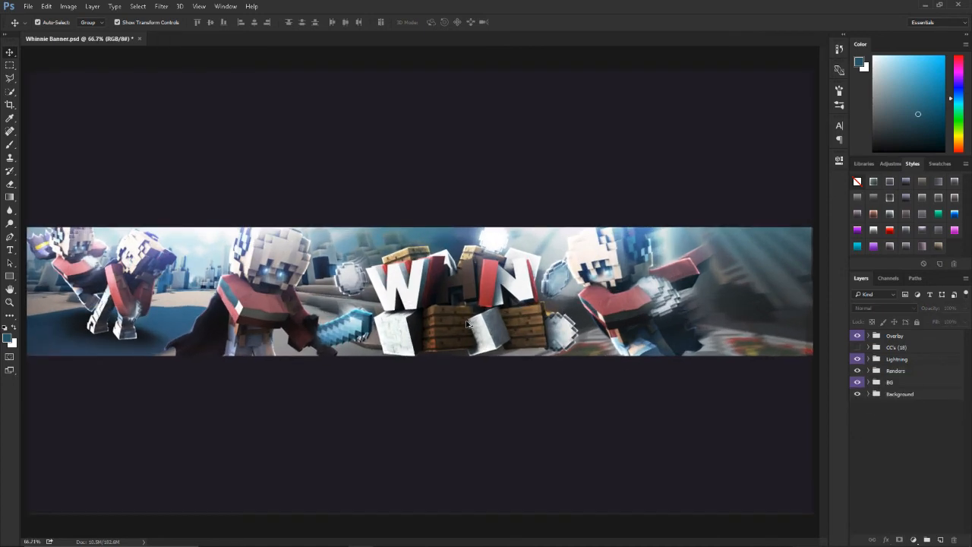
key(d)
scroll(748, 400, down, 1)
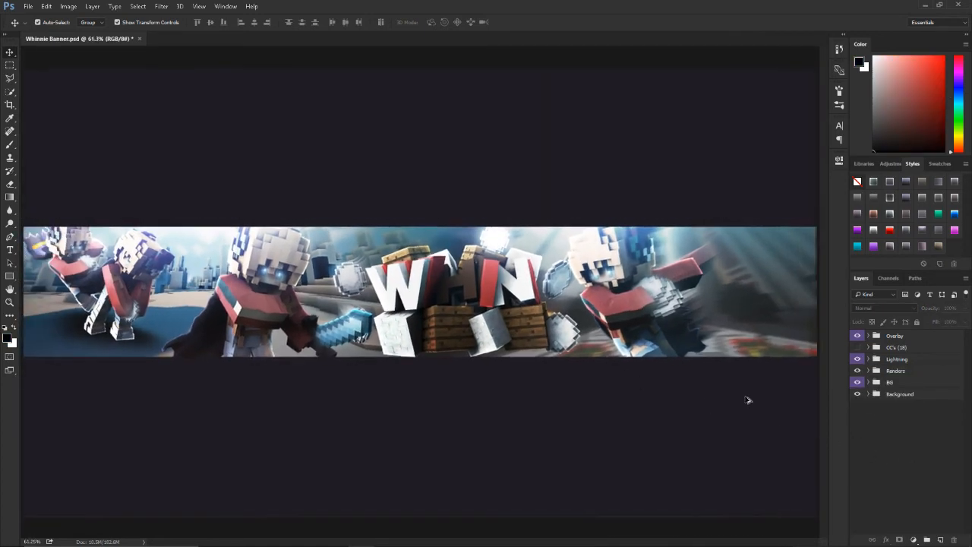
scroll(580, 313, down, 2)
scroll(584, 316, down, 2)
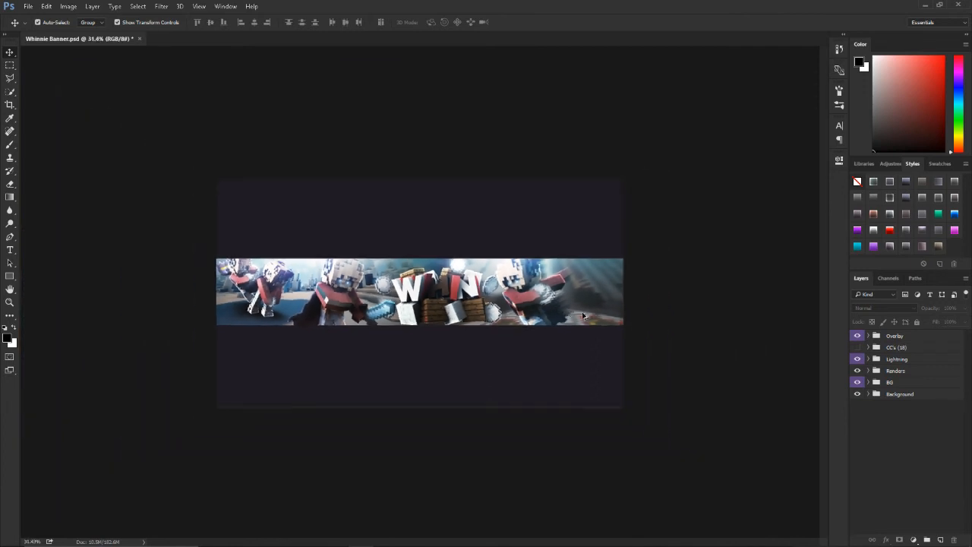
scroll(466, 301, up, 3)
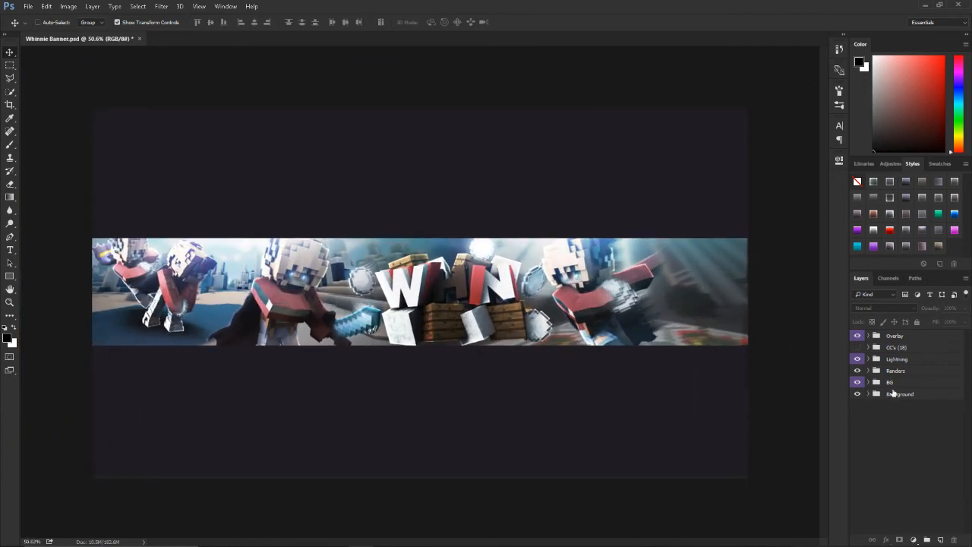
Step: Create a new group named M directly above the Lightning group
click(882, 359)
click(927, 540)
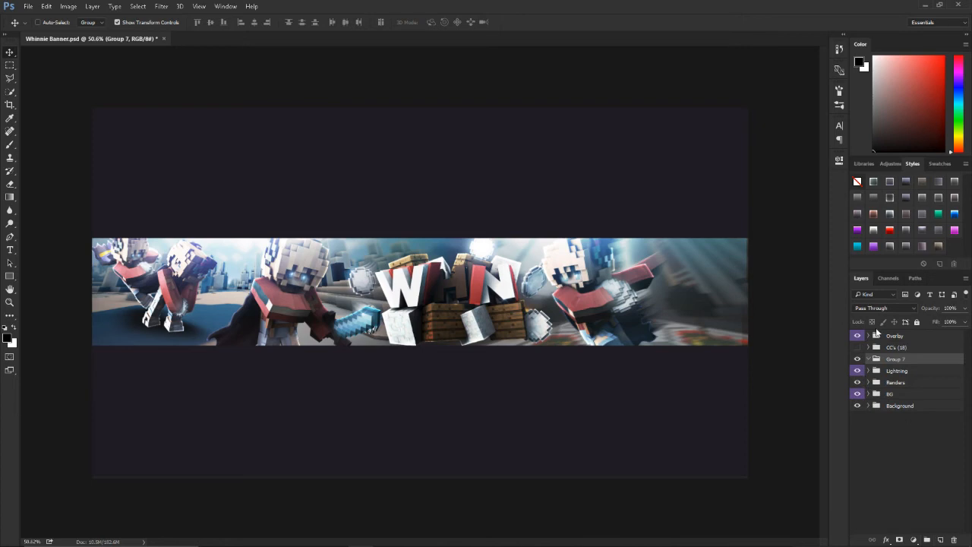
key(Return)
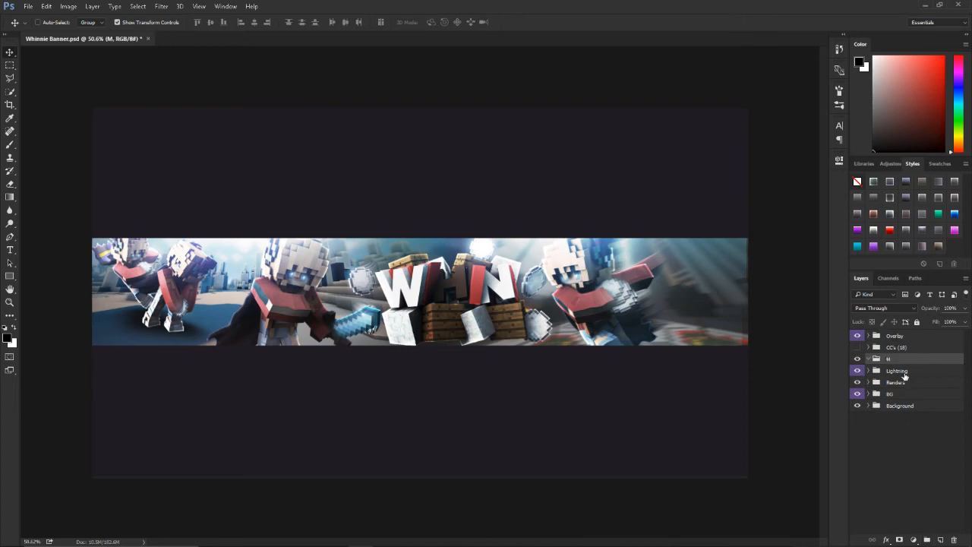
Step: Add a Curves adjustment layer in the M group and raise the RGB curve's highlights while anchoring its shadows
click(914, 538)
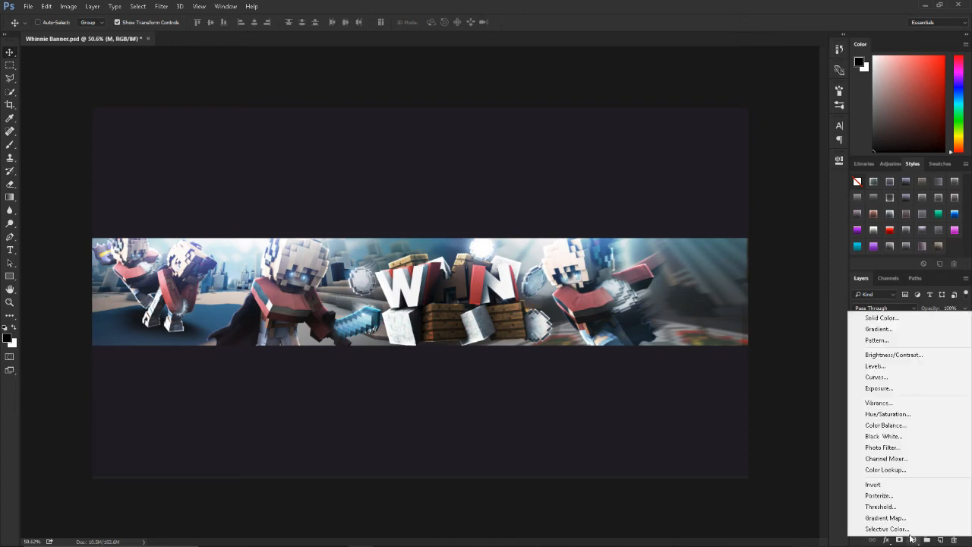
click(911, 377)
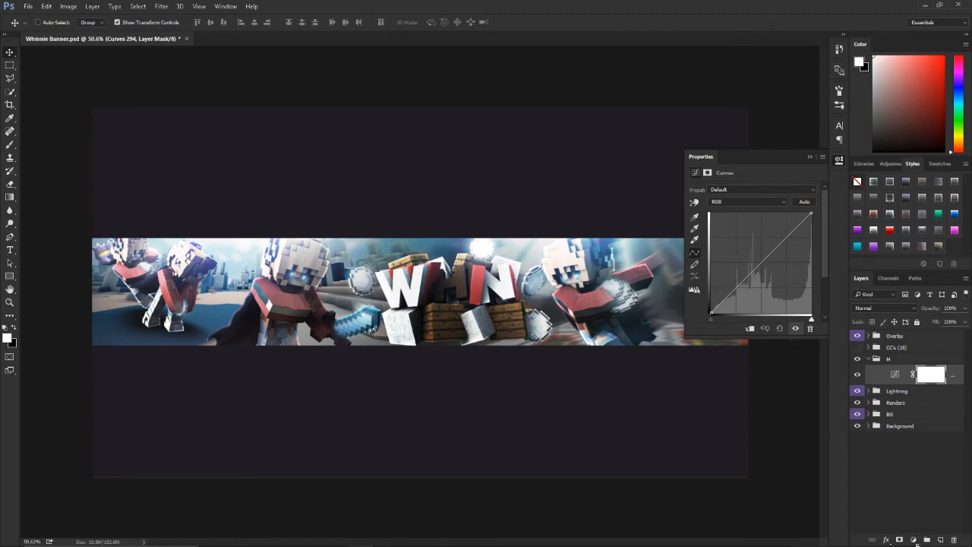
click(912, 541)
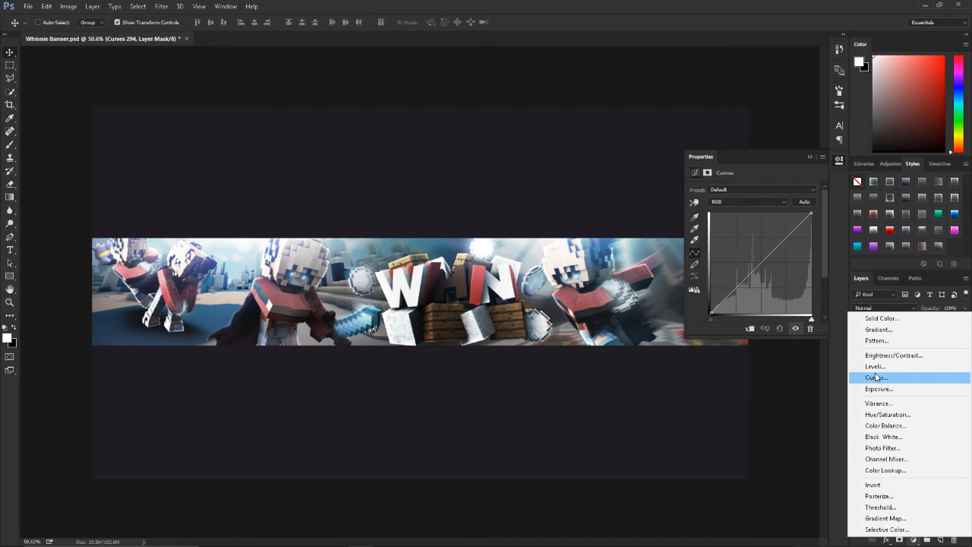
click(841, 388)
drag(790, 238, 782, 228)
drag(741, 278, 741, 282)
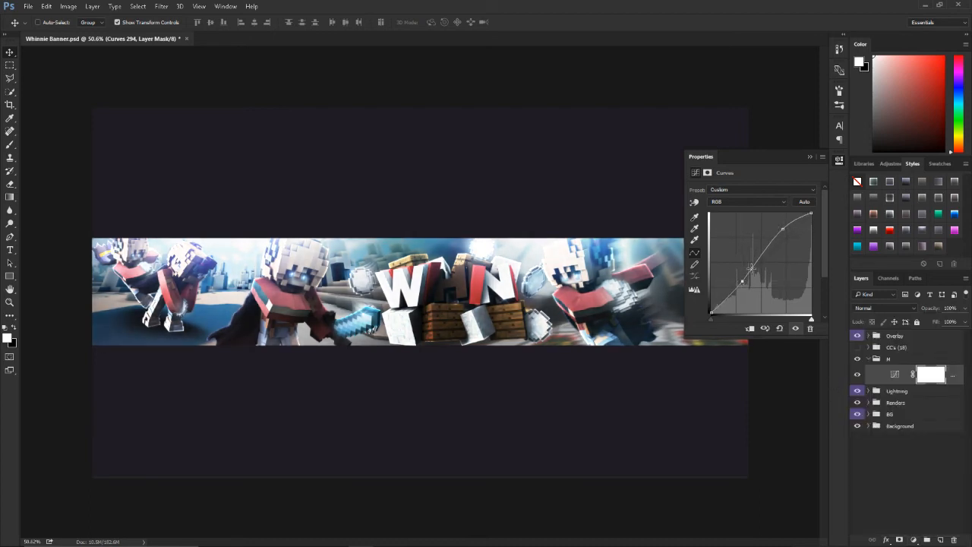
Step: Rework the RGB curve with two points that lift both the highlights and the shadows
drag(781, 230, 785, 247)
drag(743, 290, 736, 284)
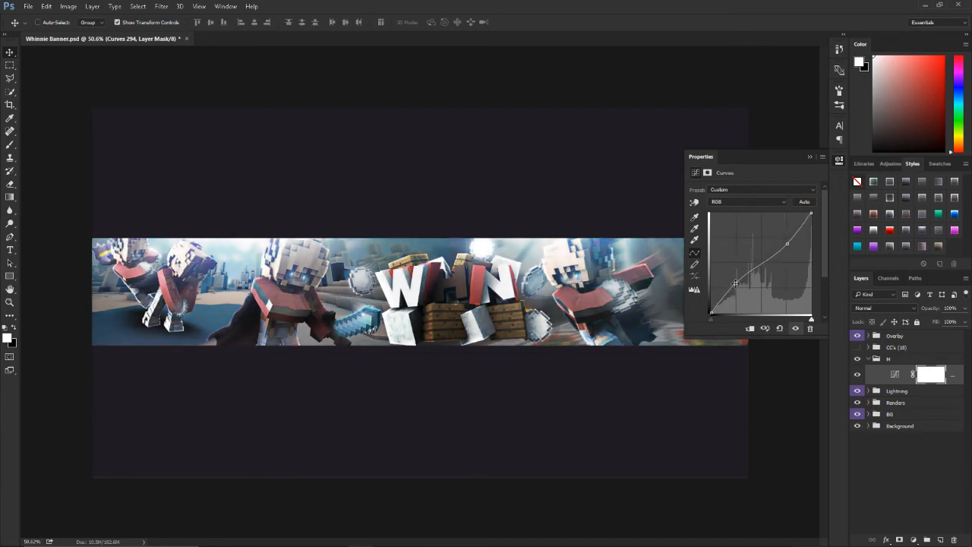
key(ctrl+z)
key(Delete)
key(ctrl+z)
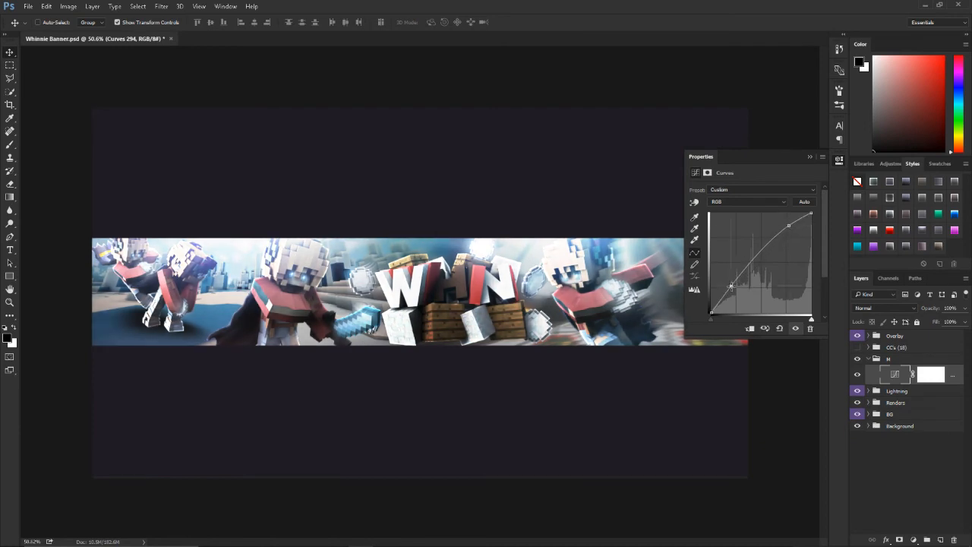
Step: Slightly raise the upper part of the Green and Blue channel curves in the Curves adjustment
click(730, 203)
click(734, 214)
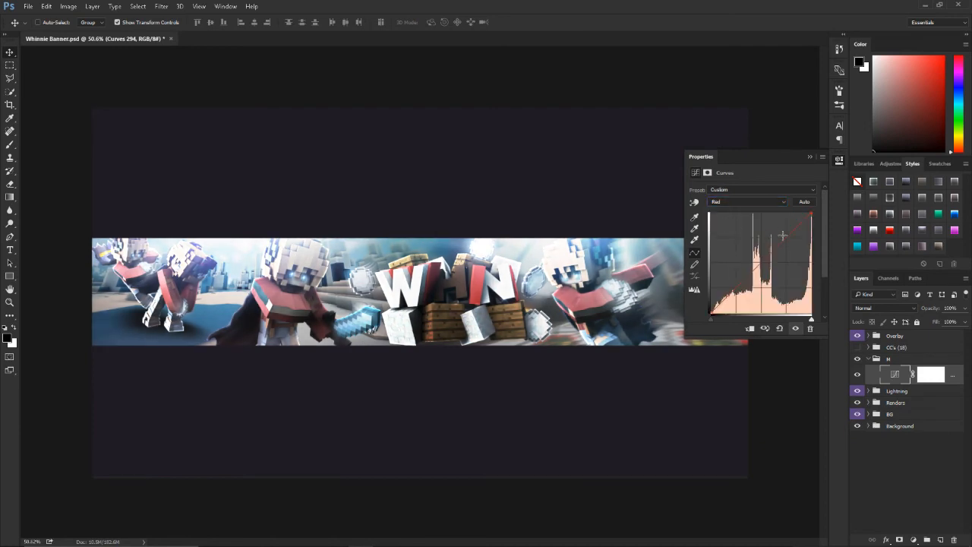
click(761, 202)
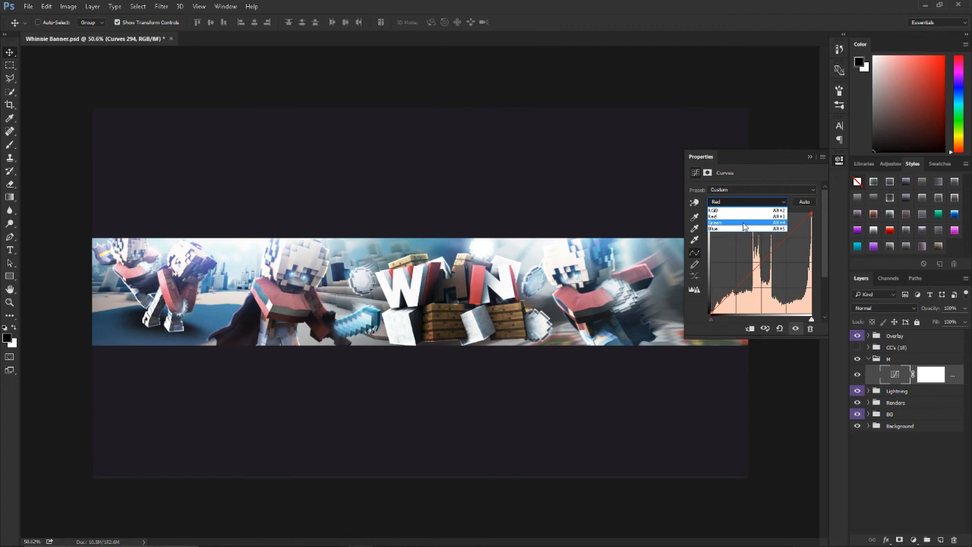
click(733, 222)
click(782, 233)
drag(784, 236, 744, 203)
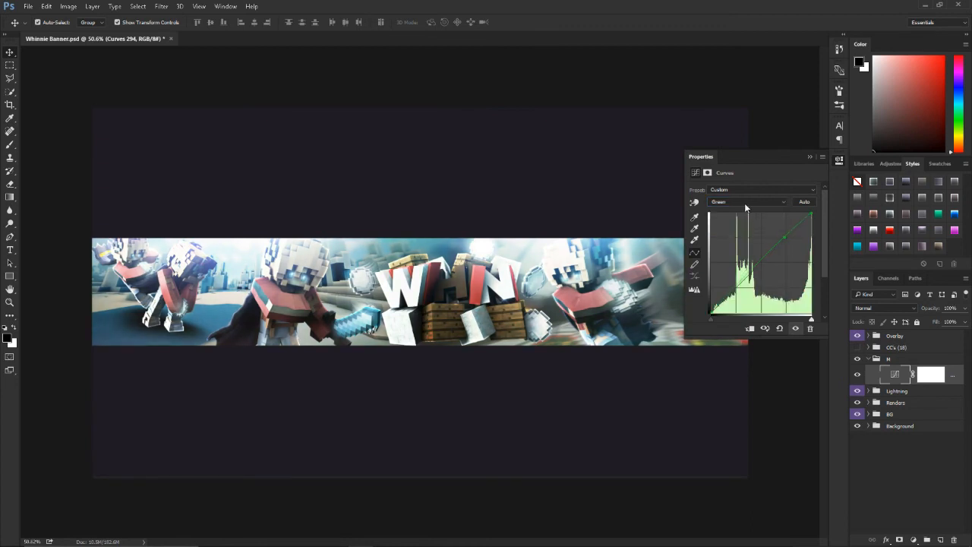
click(744, 203)
click(741, 229)
drag(786, 238, 786, 232)
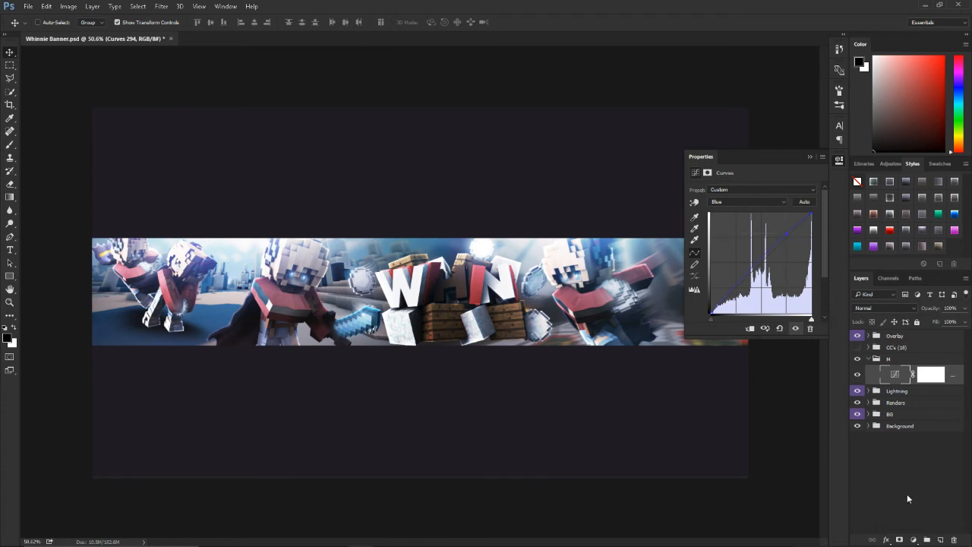
Step: Add a black-to-white Gradient Map adjustment layer above the Curves layer in the M group
click(914, 539)
click(878, 520)
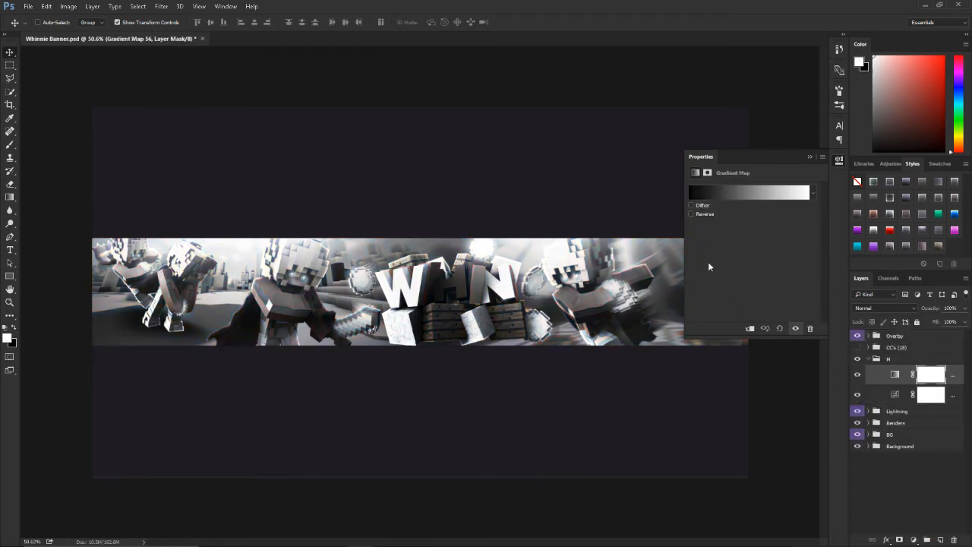
click(743, 196)
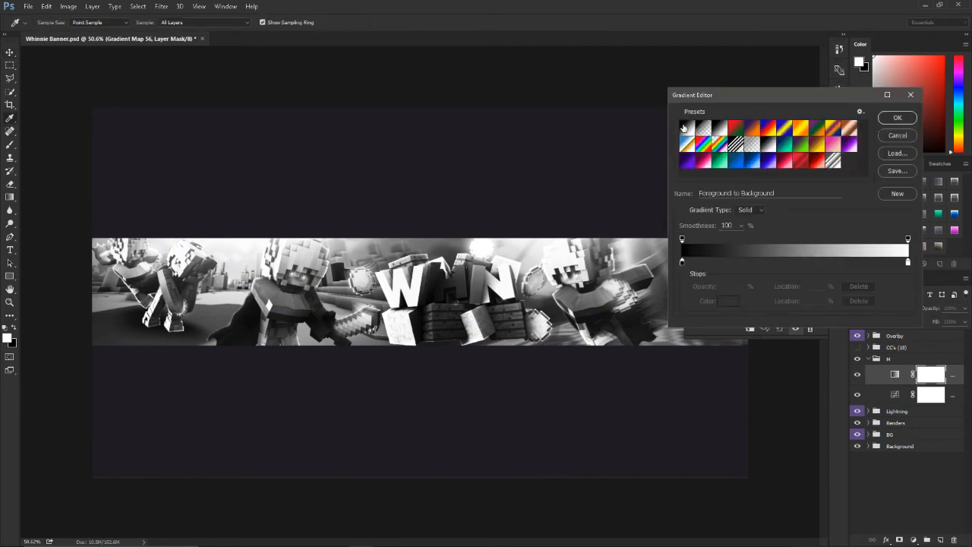
click(908, 118)
Step: Set the Gradient Map layer's blend mode to Soft Light and its opacity to 14%
click(881, 307)
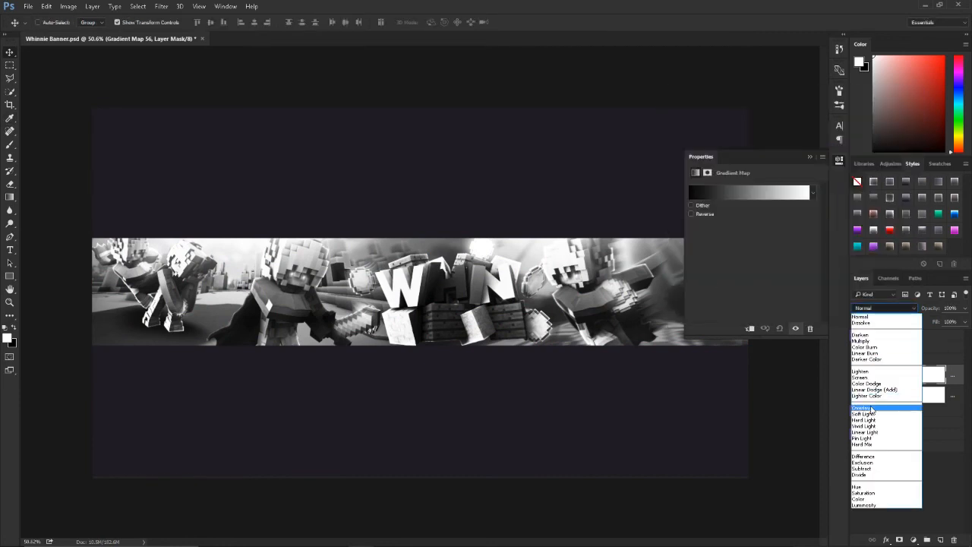
click(884, 403)
click(963, 308)
drag(964, 322, 923, 324)
click(857, 375)
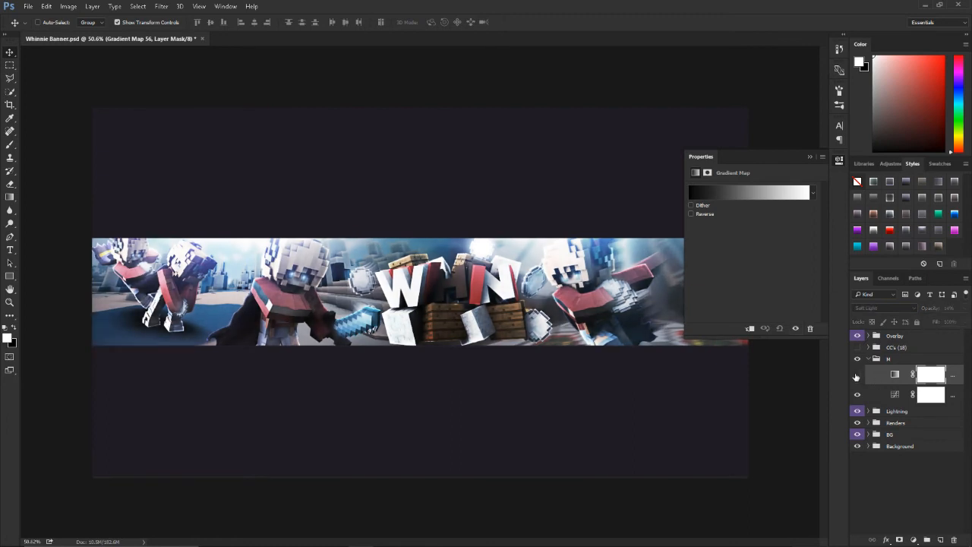
Step: Add a second Gradient Map adjustment layer above the first and set its blend mode to Soft Light
click(913, 540)
click(885, 523)
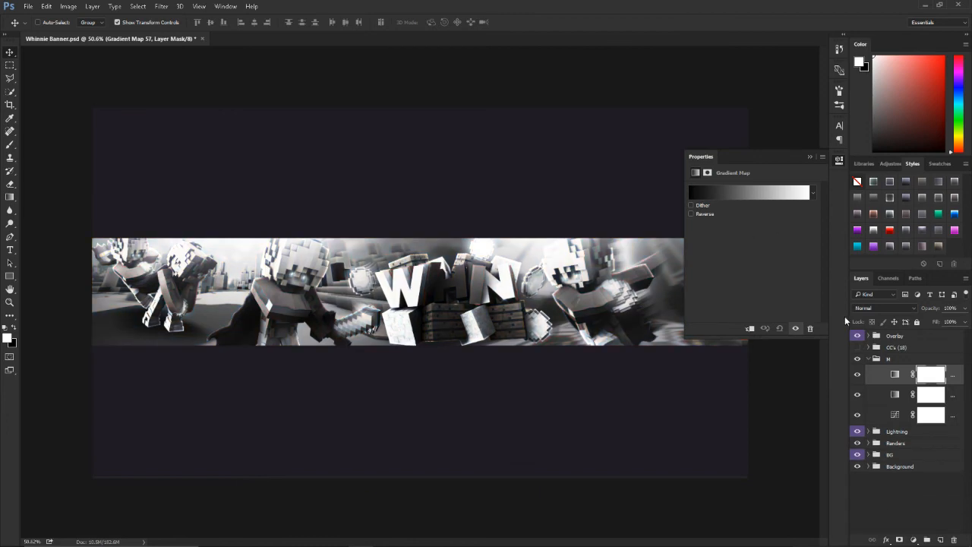
click(881, 307)
click(866, 410)
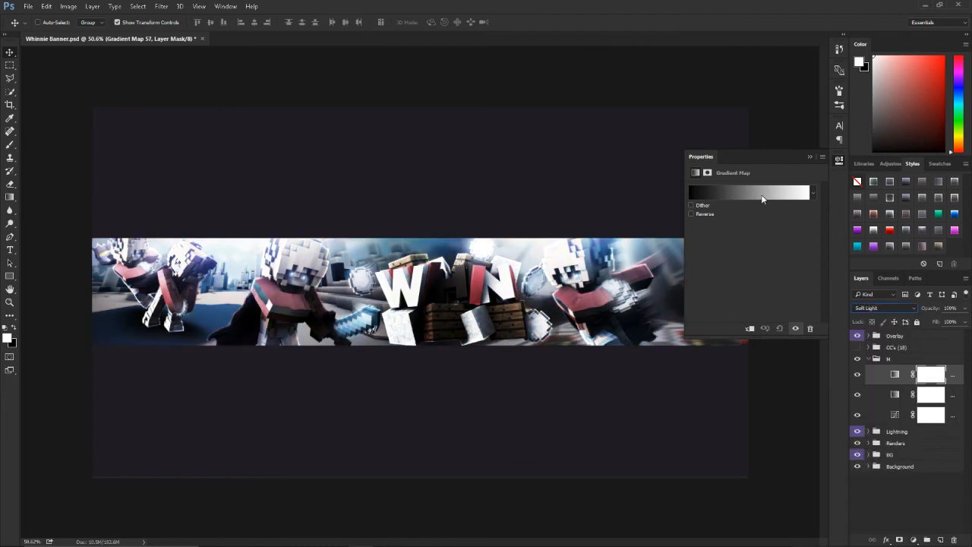
Step: Try several colour presets on the second Gradient Map and apply the gradient running from dark blue through bright blue to light blue
click(763, 198)
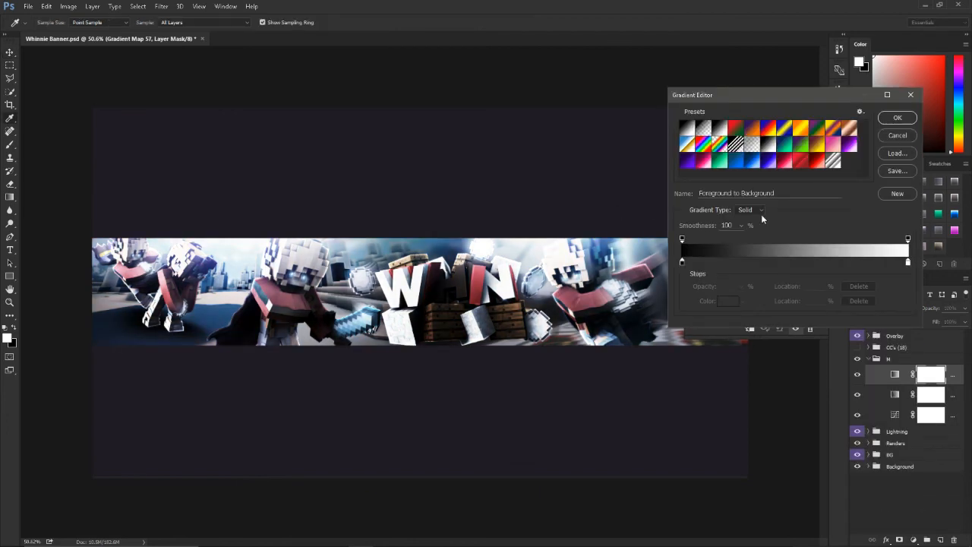
click(817, 145)
click(833, 145)
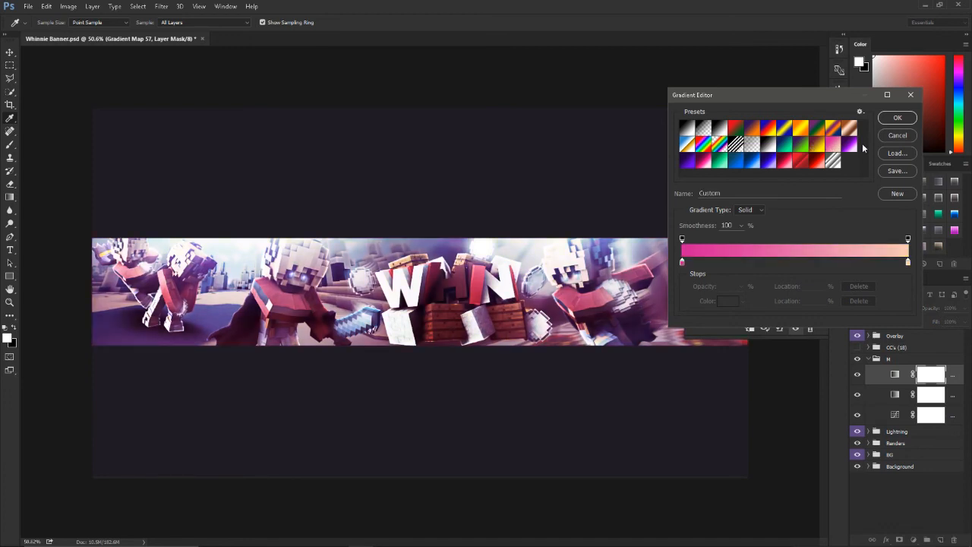
click(847, 150)
click(690, 165)
click(703, 162)
click(719, 162)
click(736, 164)
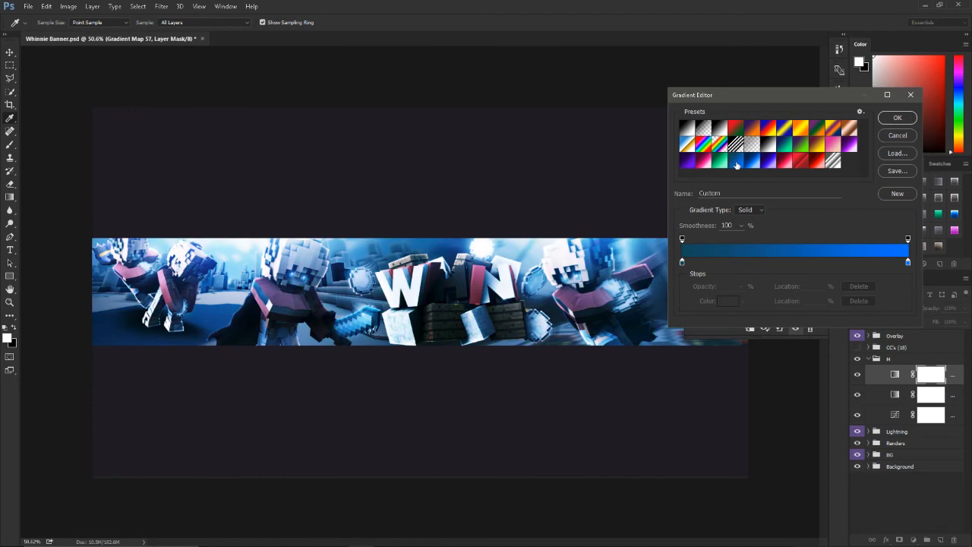
click(752, 162)
click(769, 162)
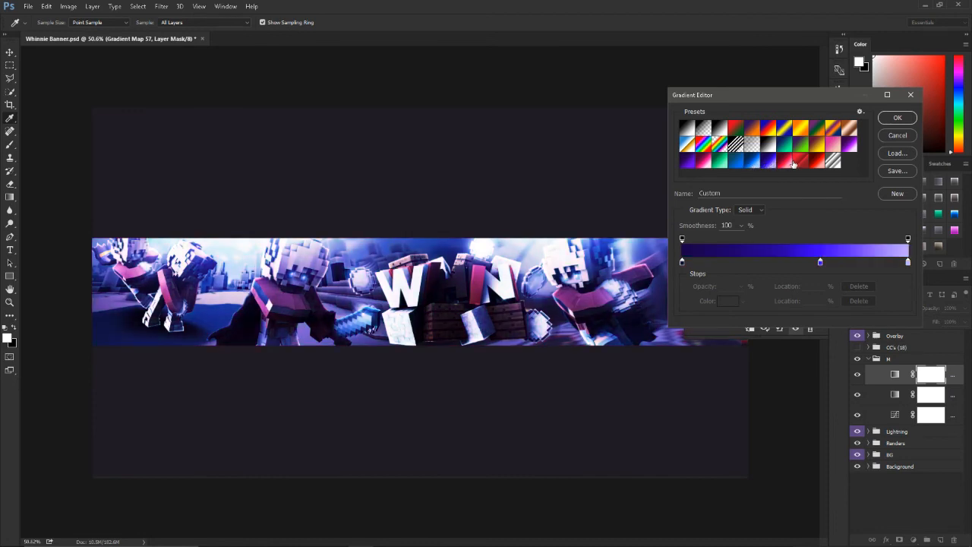
click(818, 145)
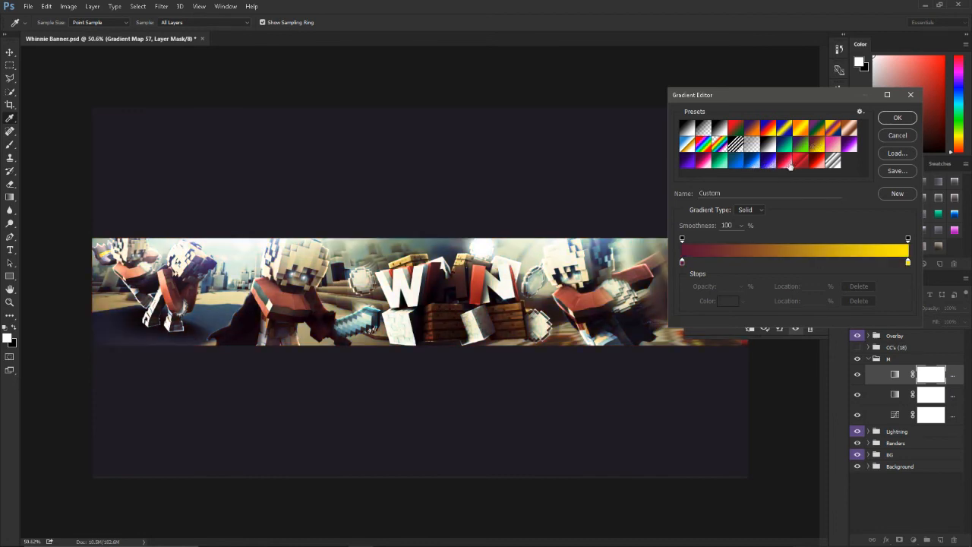
click(750, 162)
click(740, 162)
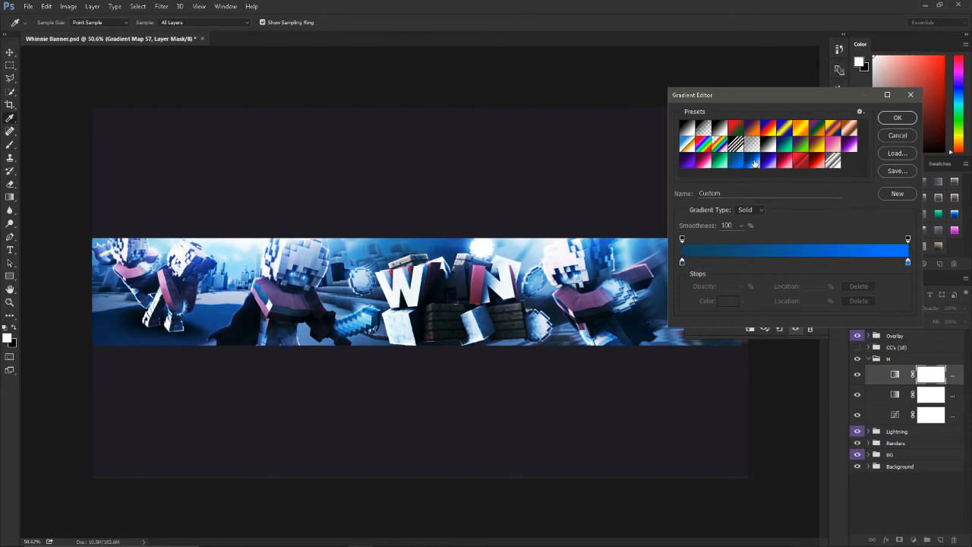
click(753, 162)
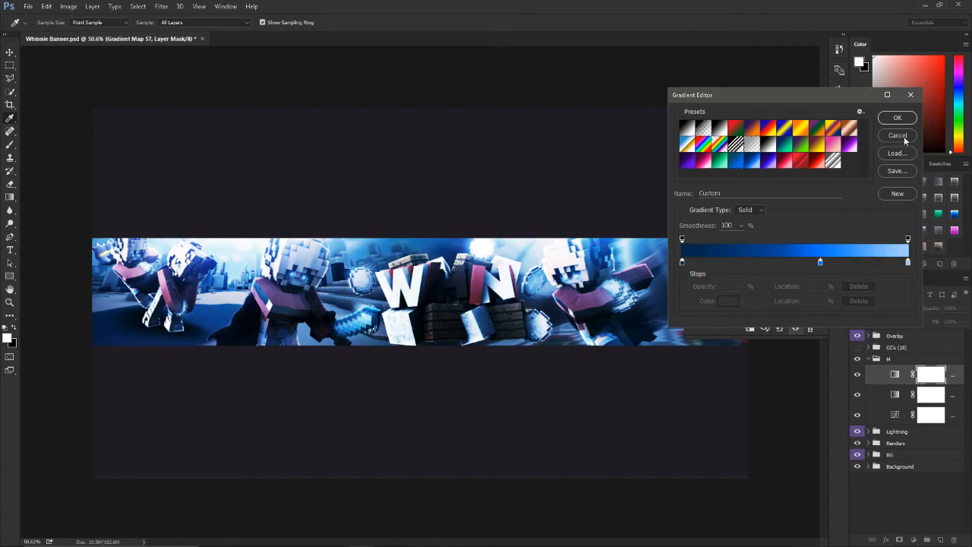
click(896, 117)
Step: Lower the blue Gradient Map layer's opacity to 4% and compare the banner with and without it
click(963, 308)
drag(962, 321, 920, 324)
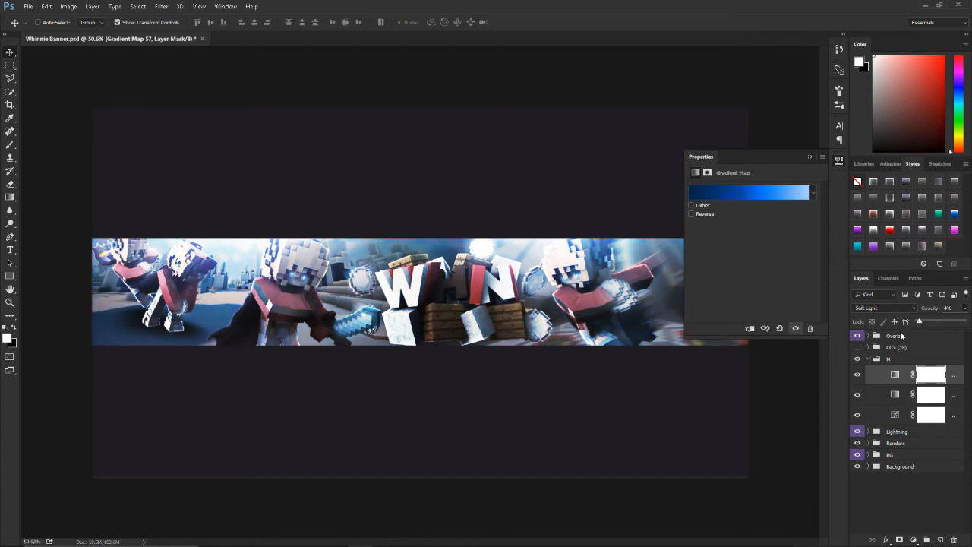
click(854, 374)
click(855, 373)
Step: Add a Color Lookup adjustment layer at the top of the M group using the 3Strip.look 3DLUT file
click(913, 540)
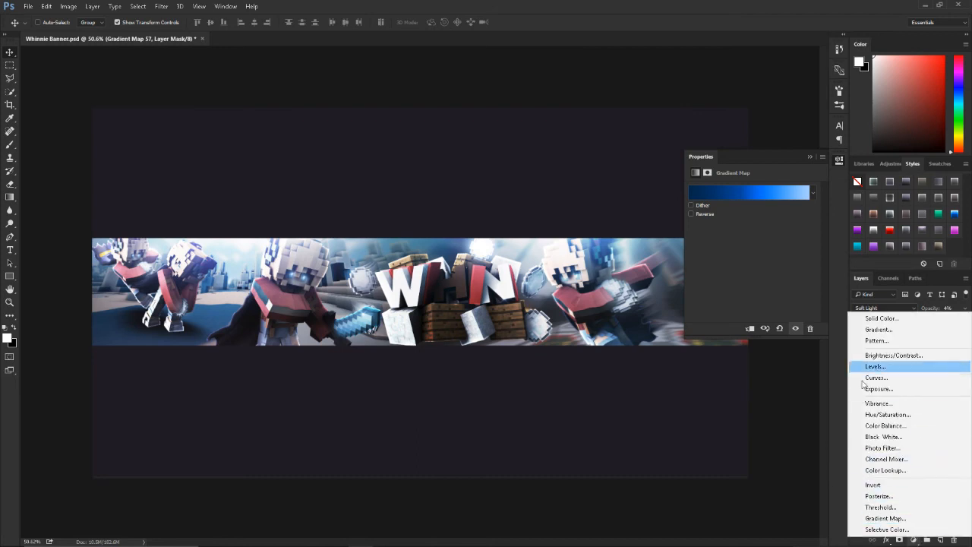
click(885, 470)
click(748, 190)
click(752, 239)
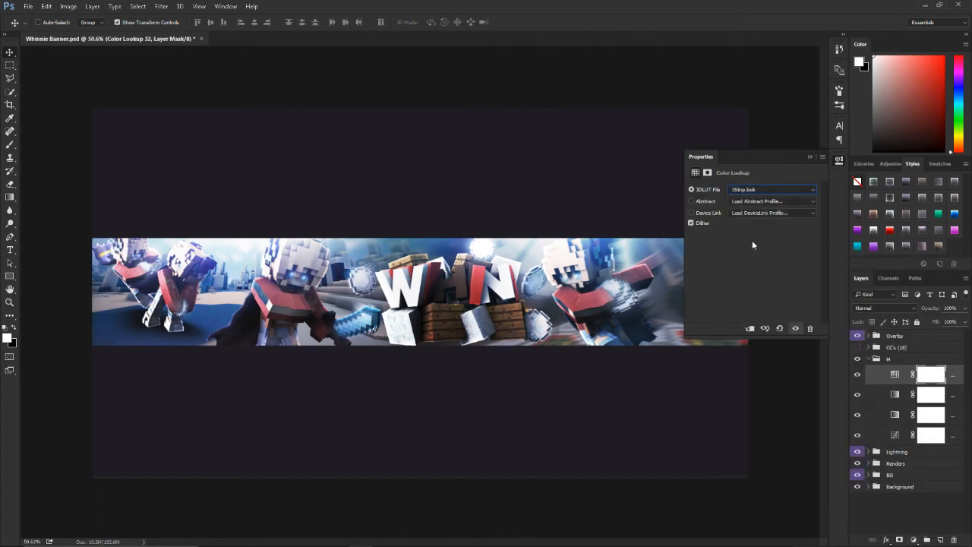
Step: Reduce the Color Lookup layer's opacity to 26% and compare the banner with and without it
click(965, 308)
drag(963, 322, 930, 323)
click(858, 374)
click(858, 374)
Step: Collapse the adjustment properties and the M group
click(912, 540)
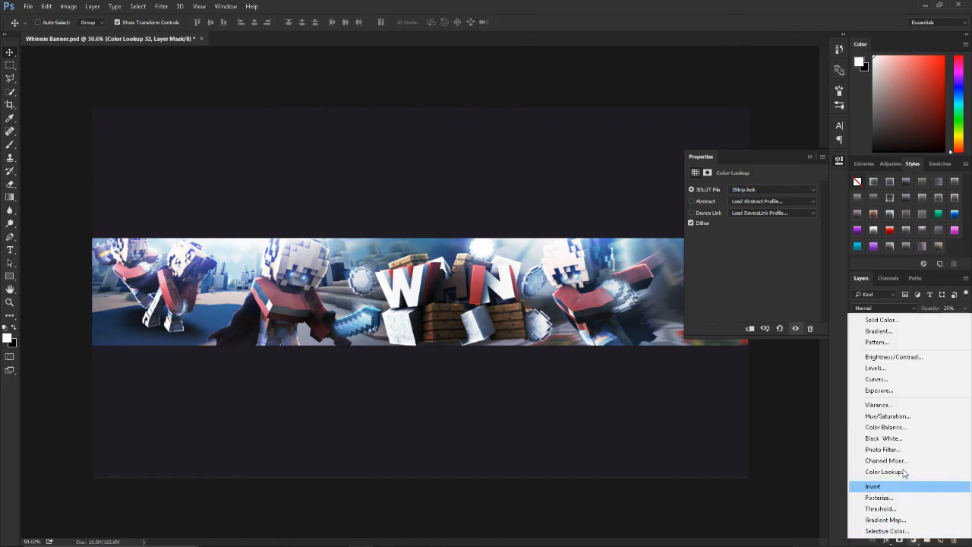
click(838, 481)
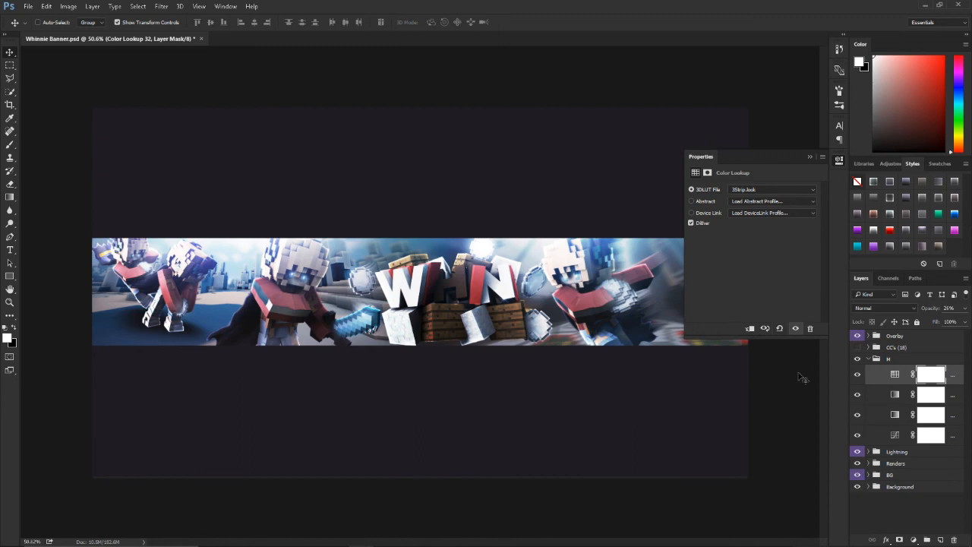
click(810, 157)
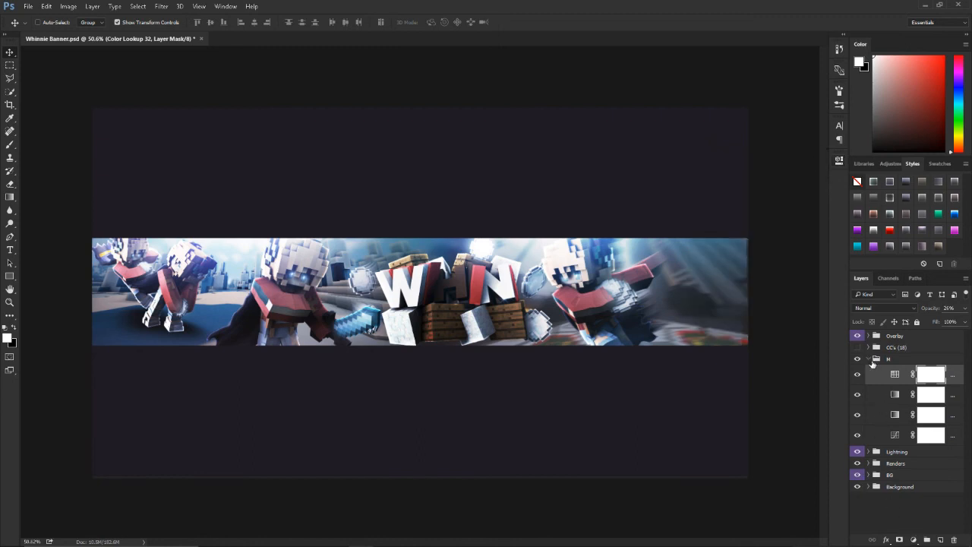
click(869, 358)
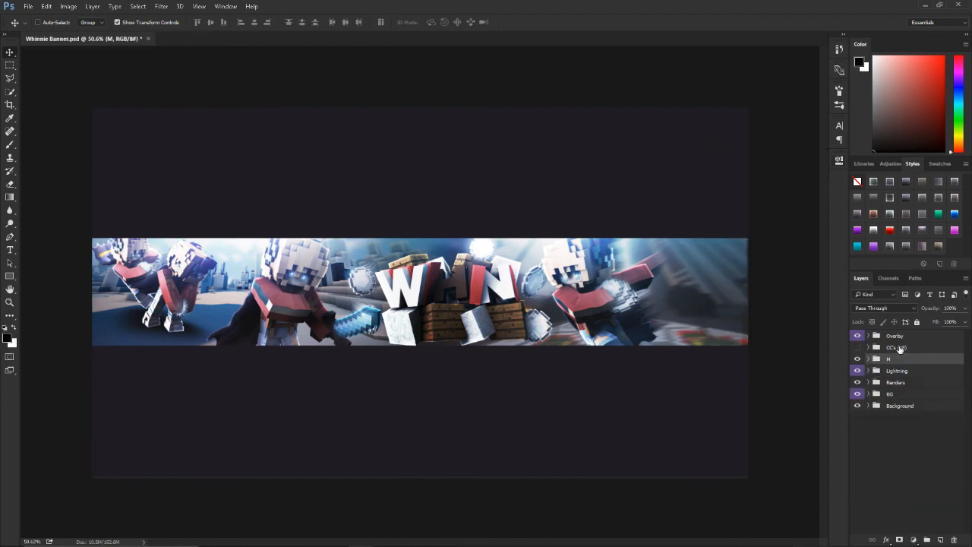
Step: Delete the hidden CC's (18) group and deselect all layers
click(899, 348)
key(Delete)
click(879, 428)
scroll(631, 299, down, 1)
scroll(659, 338, up, 1)
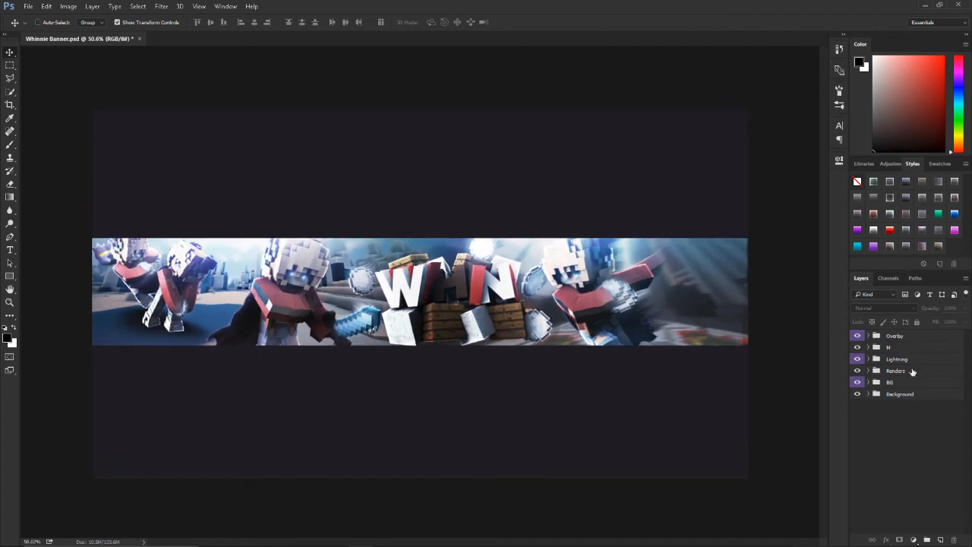
Step: Make the signature layer in the Overlay group visible, collapse the group and deselect all layers
click(872, 337)
click(867, 335)
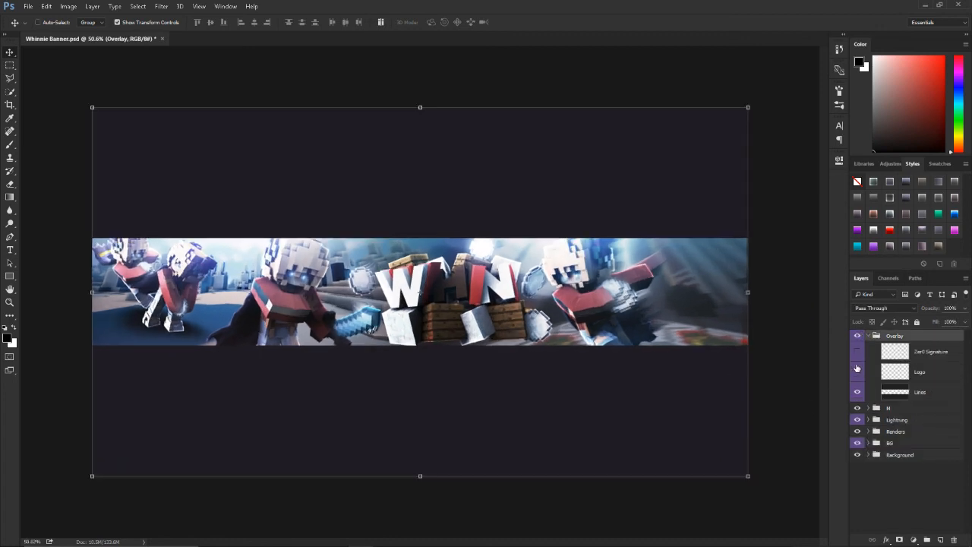
click(857, 352)
click(868, 336)
click(887, 455)
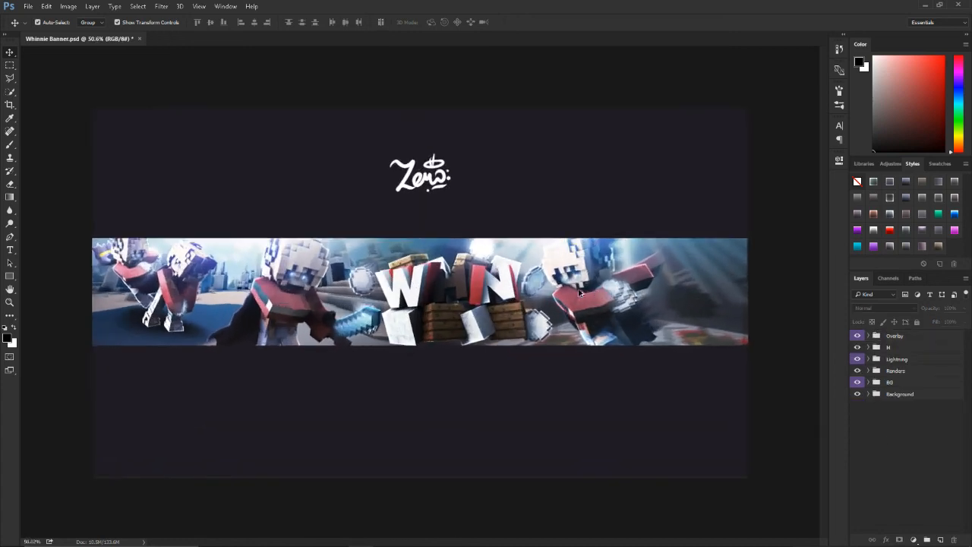
scroll(578, 293, up, 1)
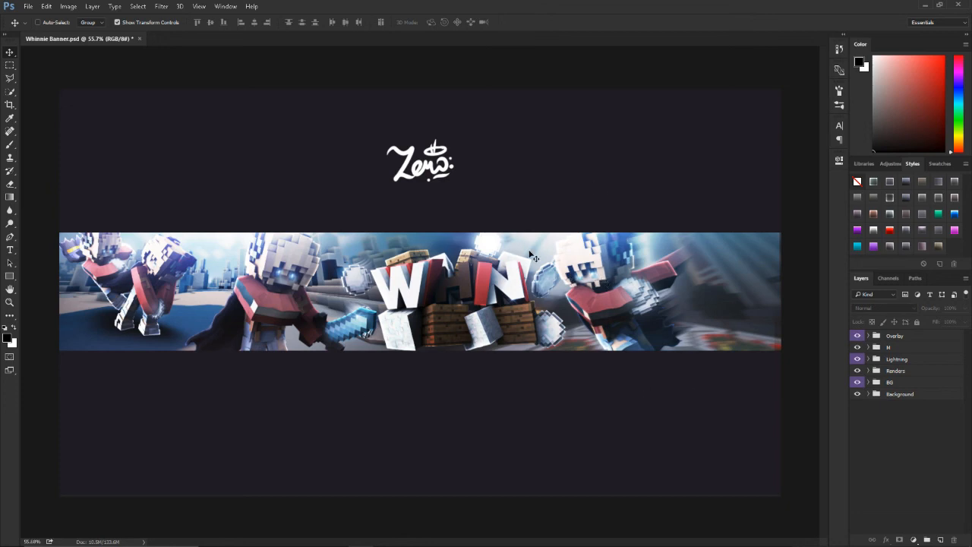
Step: Compare the banner with the Lightning and M groups hidden and shown
click(857, 357)
click(858, 348)
click(857, 347)
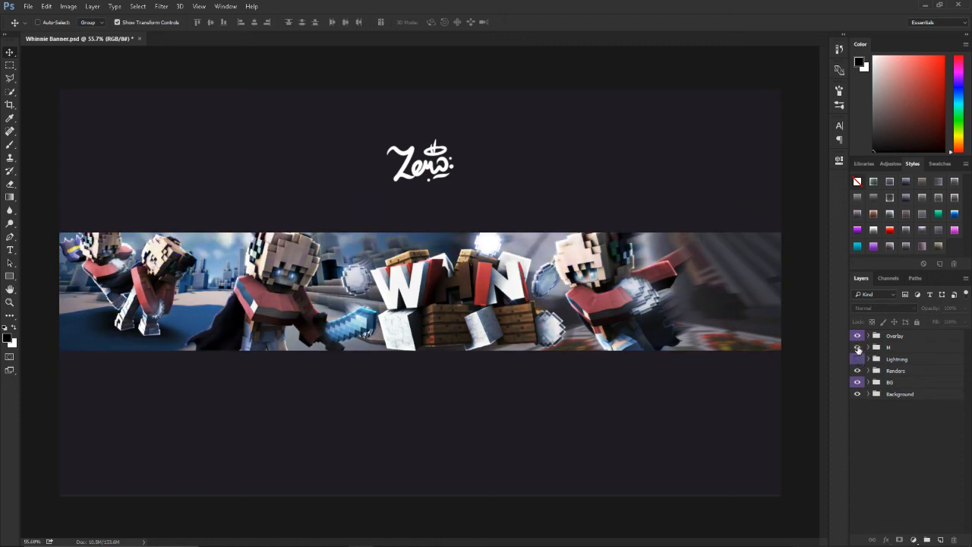
click(858, 358)
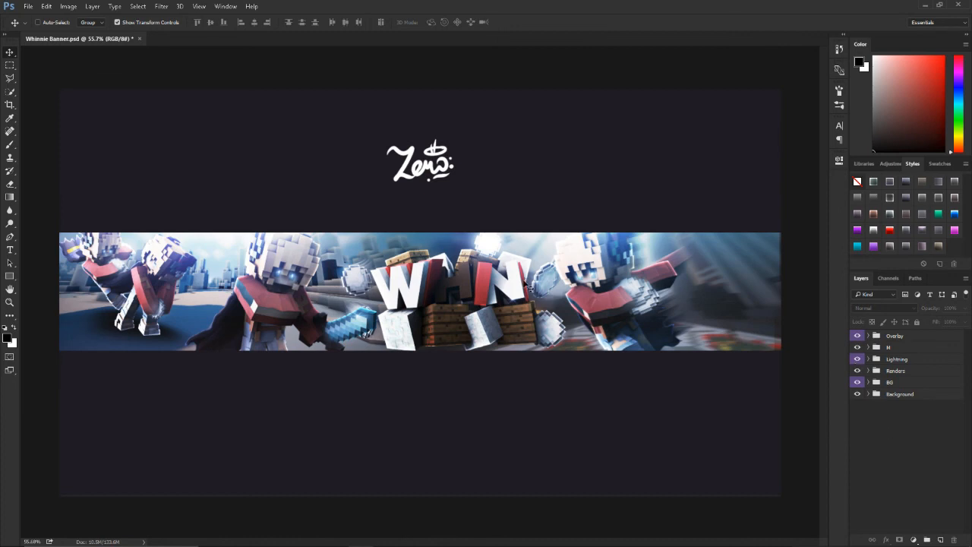
Step: Examine the finished banner as a whole and up close around the 3D text and characters
scroll(532, 287, down, 1)
scroll(524, 292, up, 2)
scroll(524, 295, down, 1)
key(ctrl)
key(ctrl+minus)
key(ctrl+minus)
key(ctrl+minus)
key(ctrl+0)
scroll(495, 264, up, 6)
scroll(493, 265, down, 6)
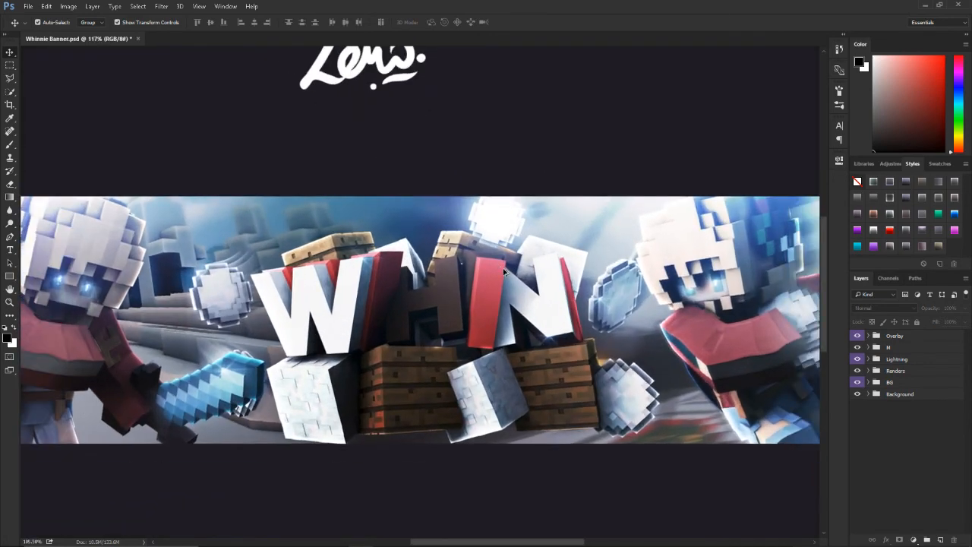